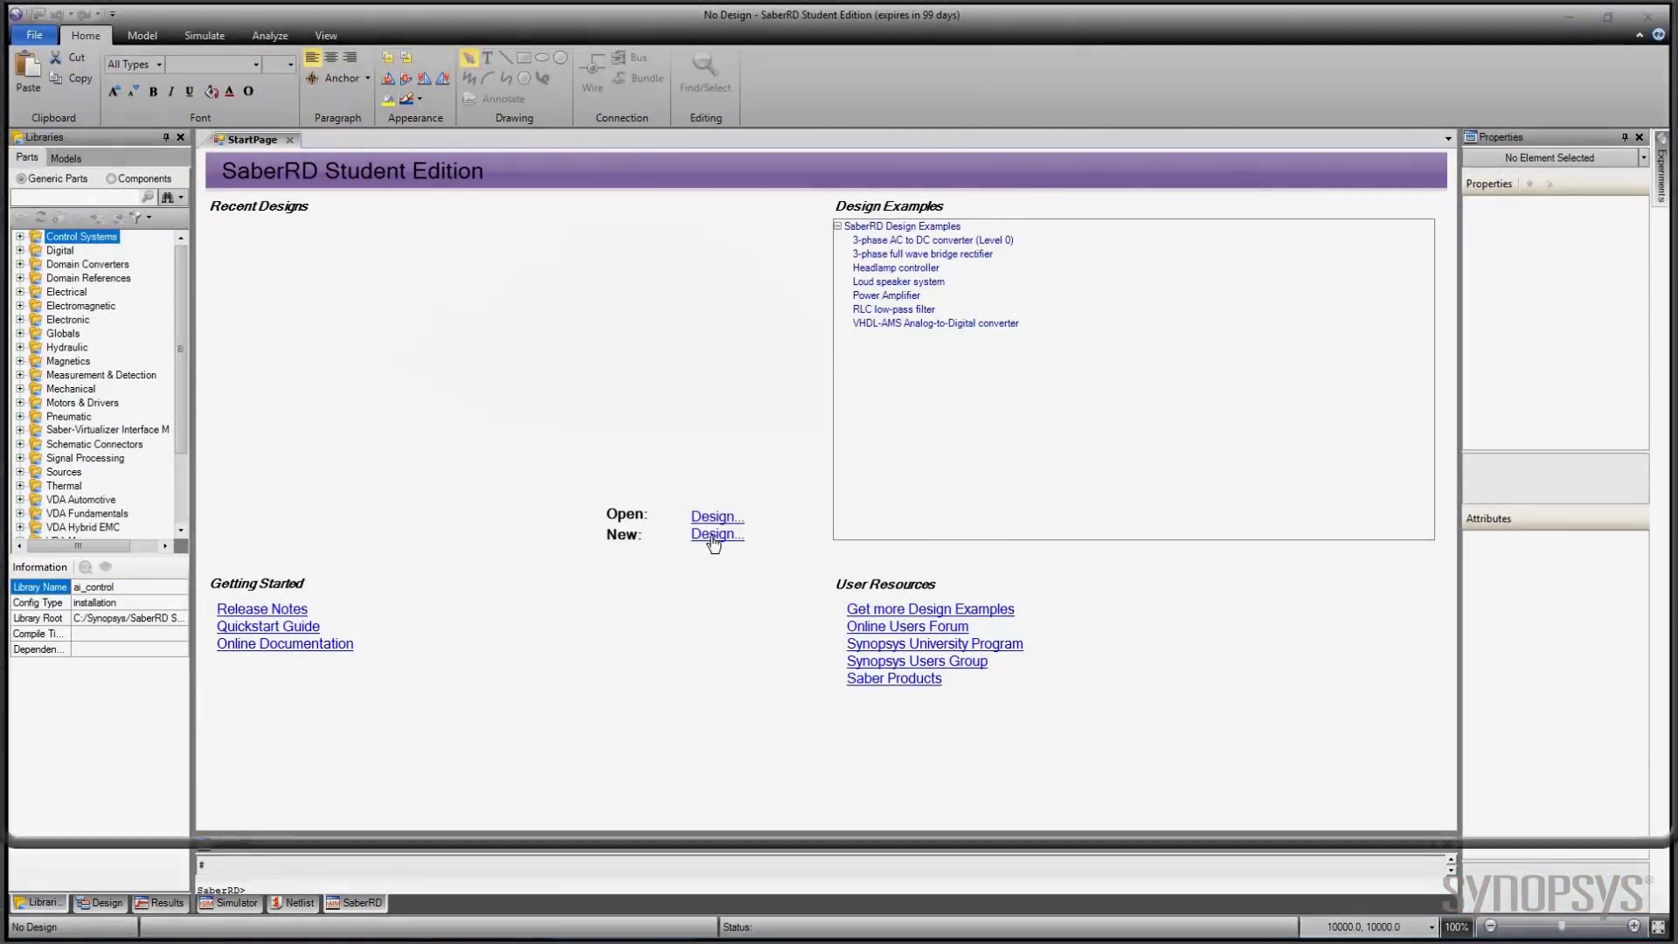
Create a new design named 'divider' and show the Libraries and Properties panels
{"action": "left_click", "coordinate": [714, 534]}
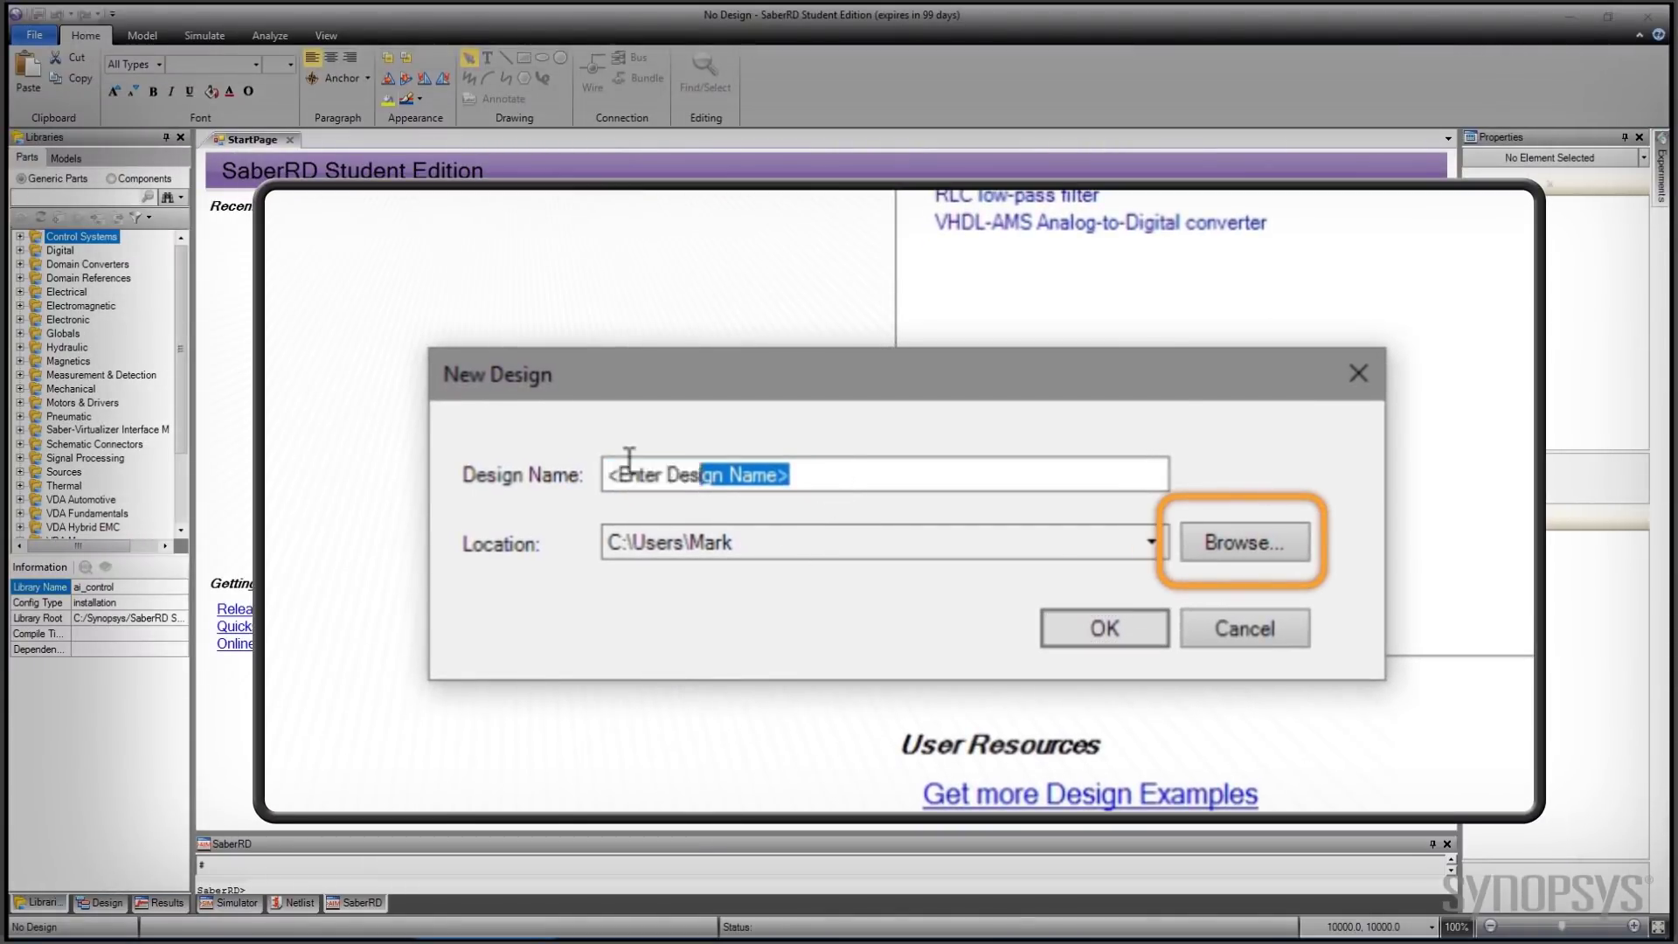
{"action": "type", "text": "divider"}
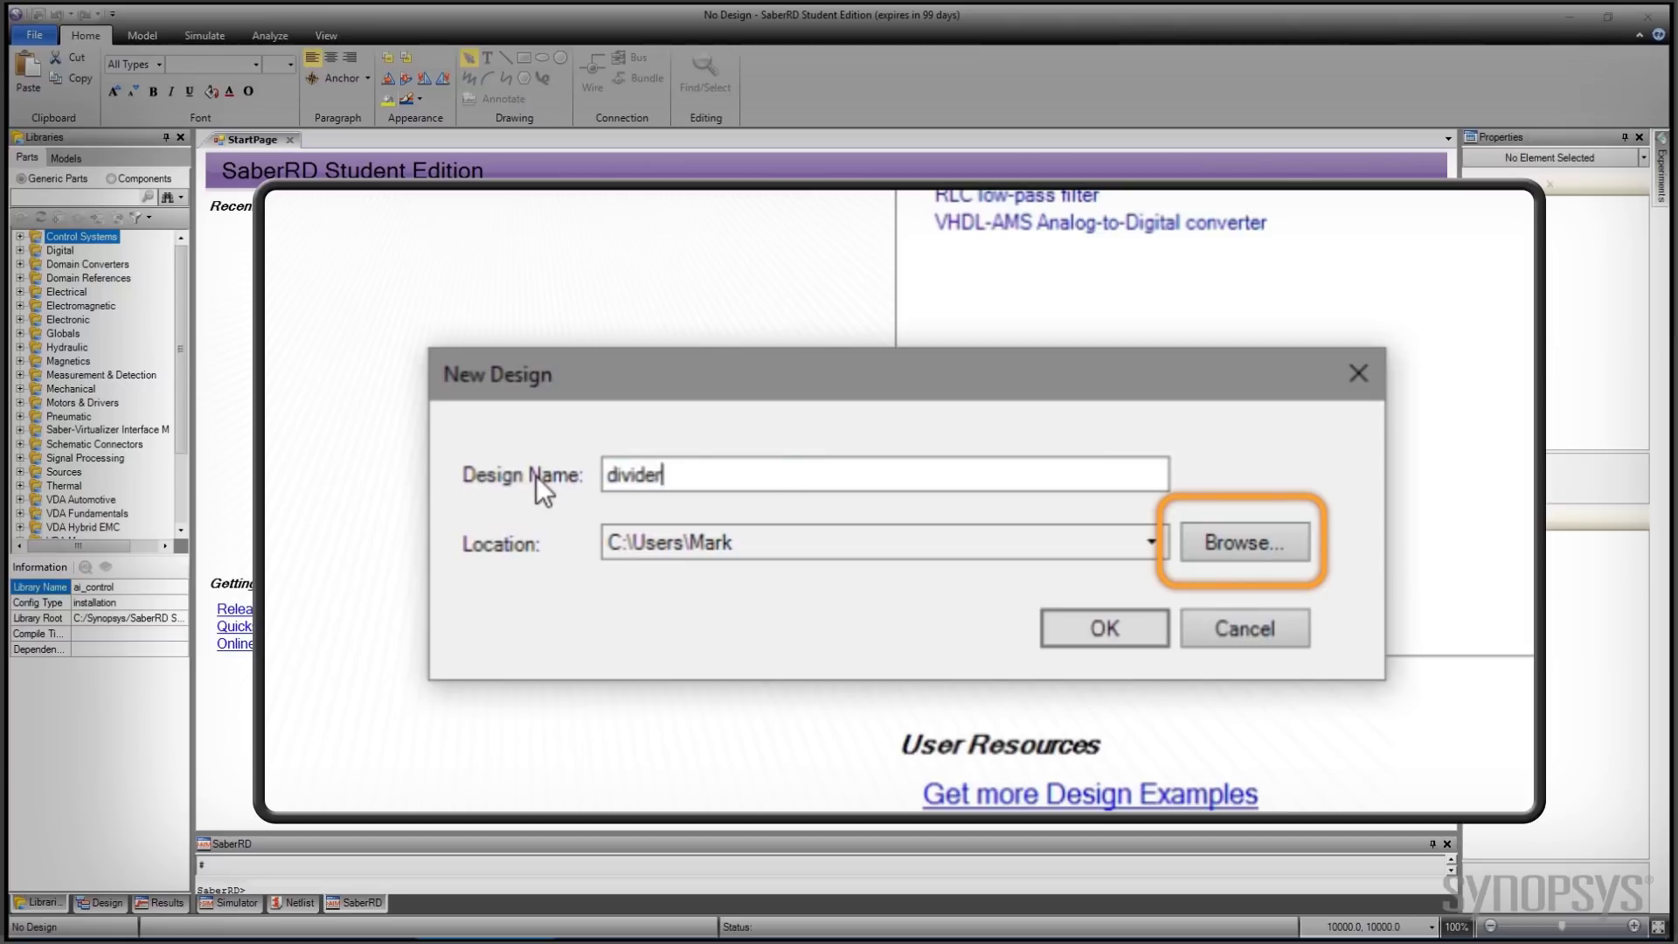
{"action": "left_click", "coordinate": [1105, 630]}
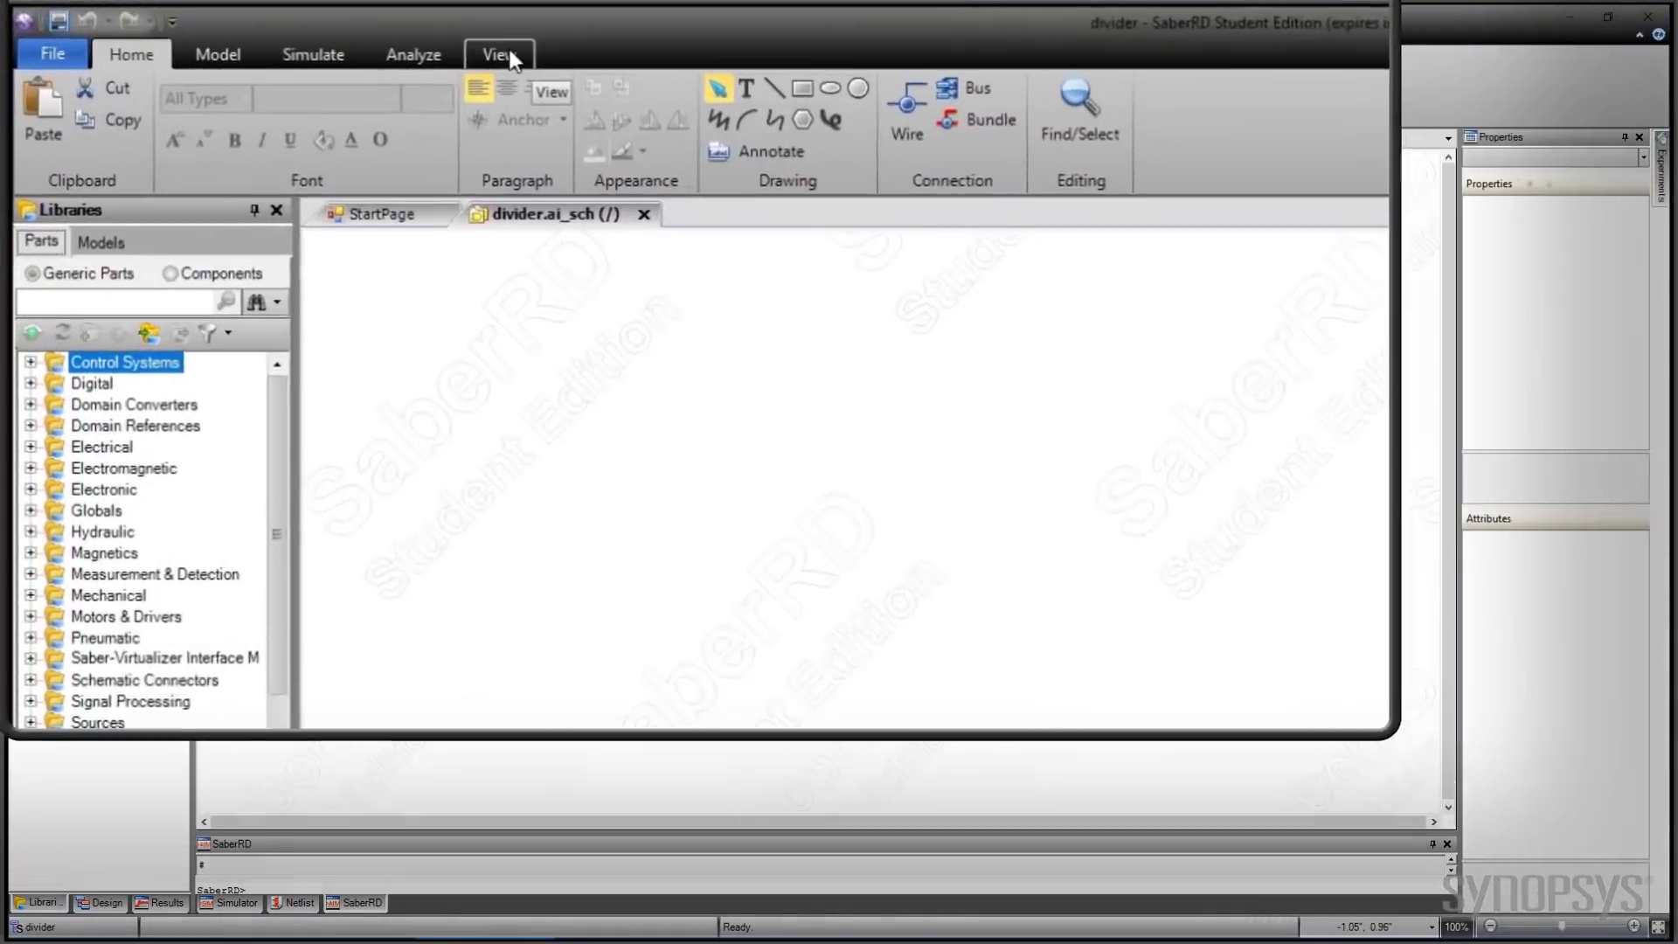
{"action": "left_click", "coordinate": [326, 35]}
{"action": "left_click", "coordinate": [789, 168]}
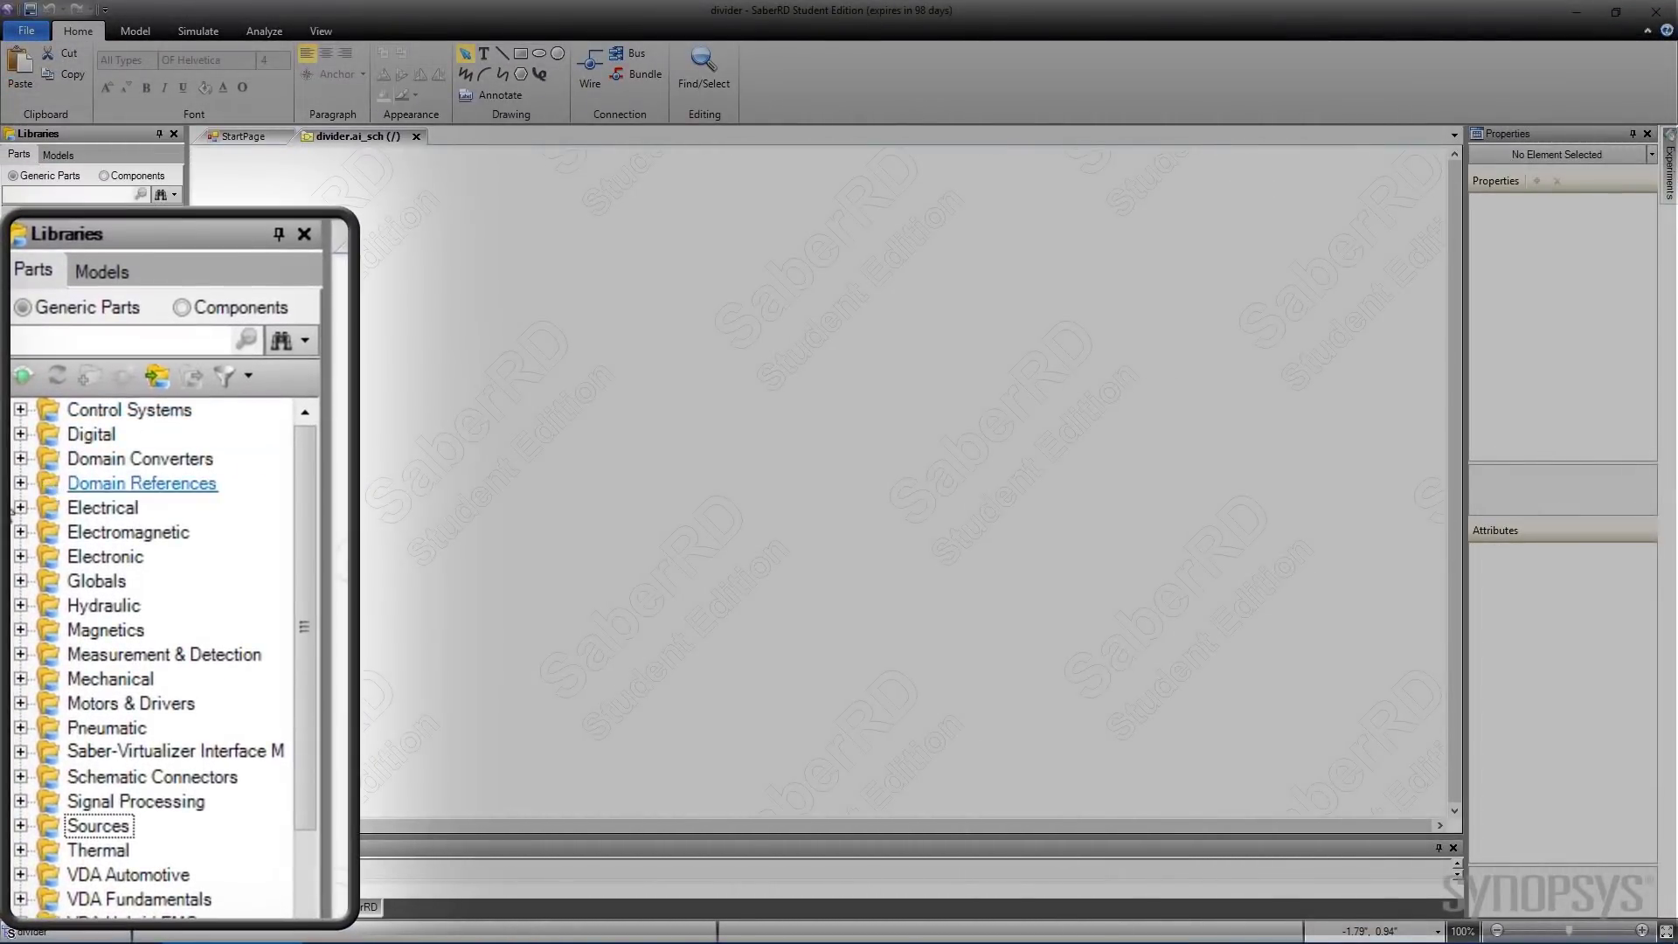
Place a Ground symbol from Domain References onto the schematic
{"action": "left_click", "coordinate": [20, 483]}
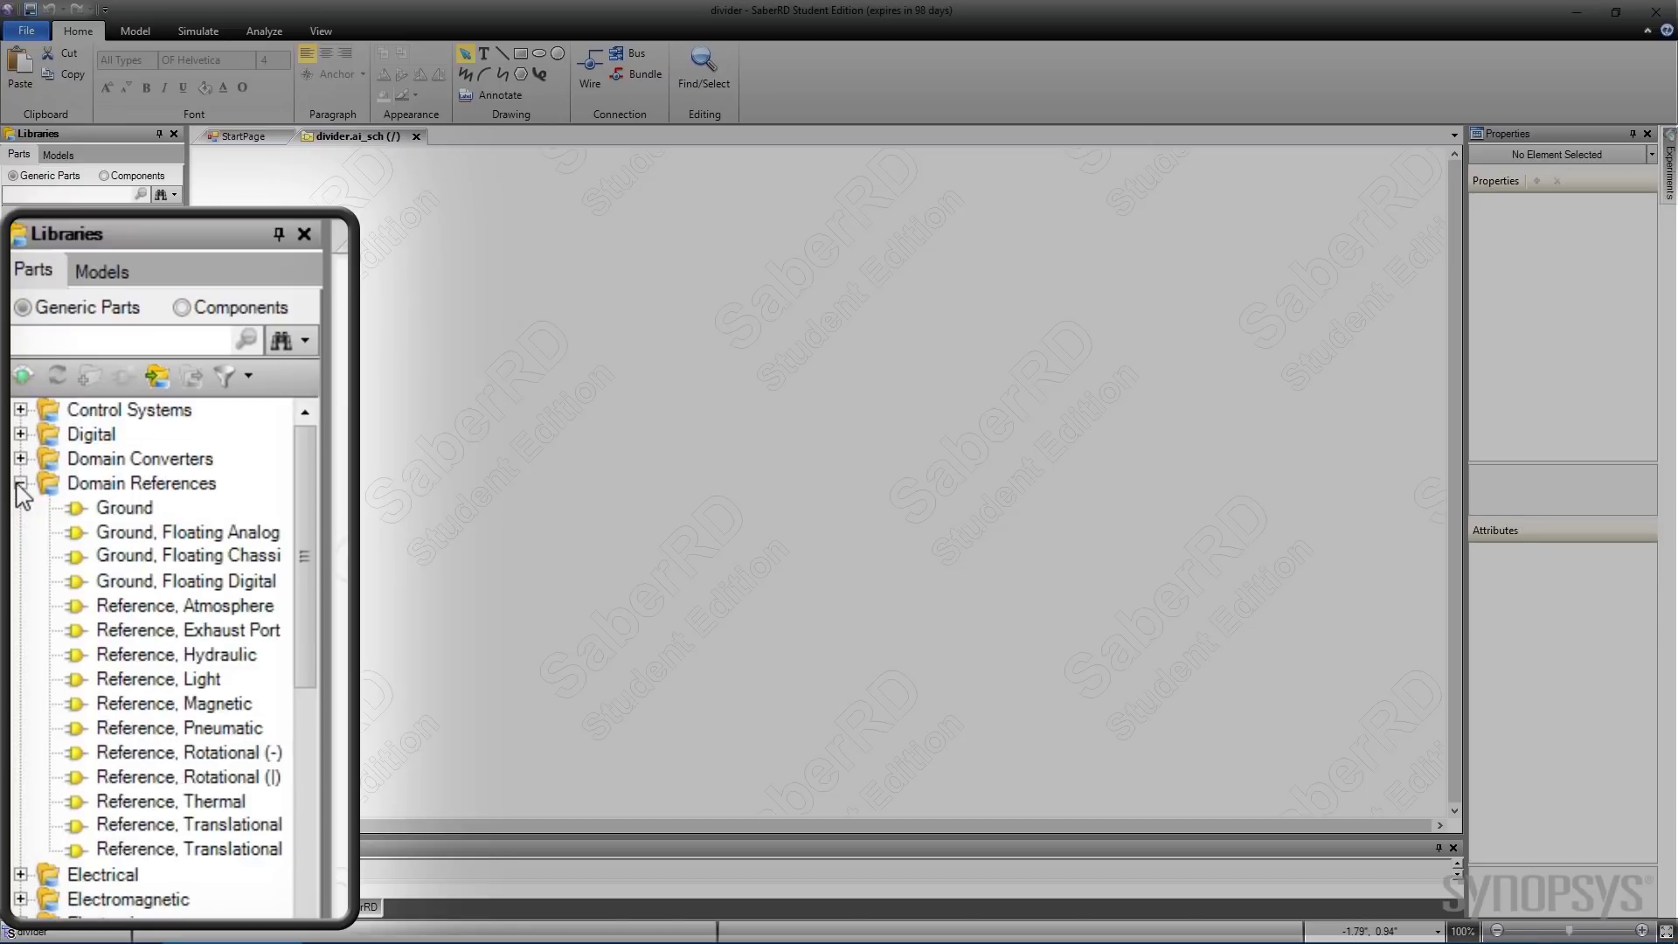
{"action": "left_click", "coordinate": [122, 510]}
{"action": "left_click_drag", "start_coordinate": [57, 290], "coordinate": [1005, 554]}
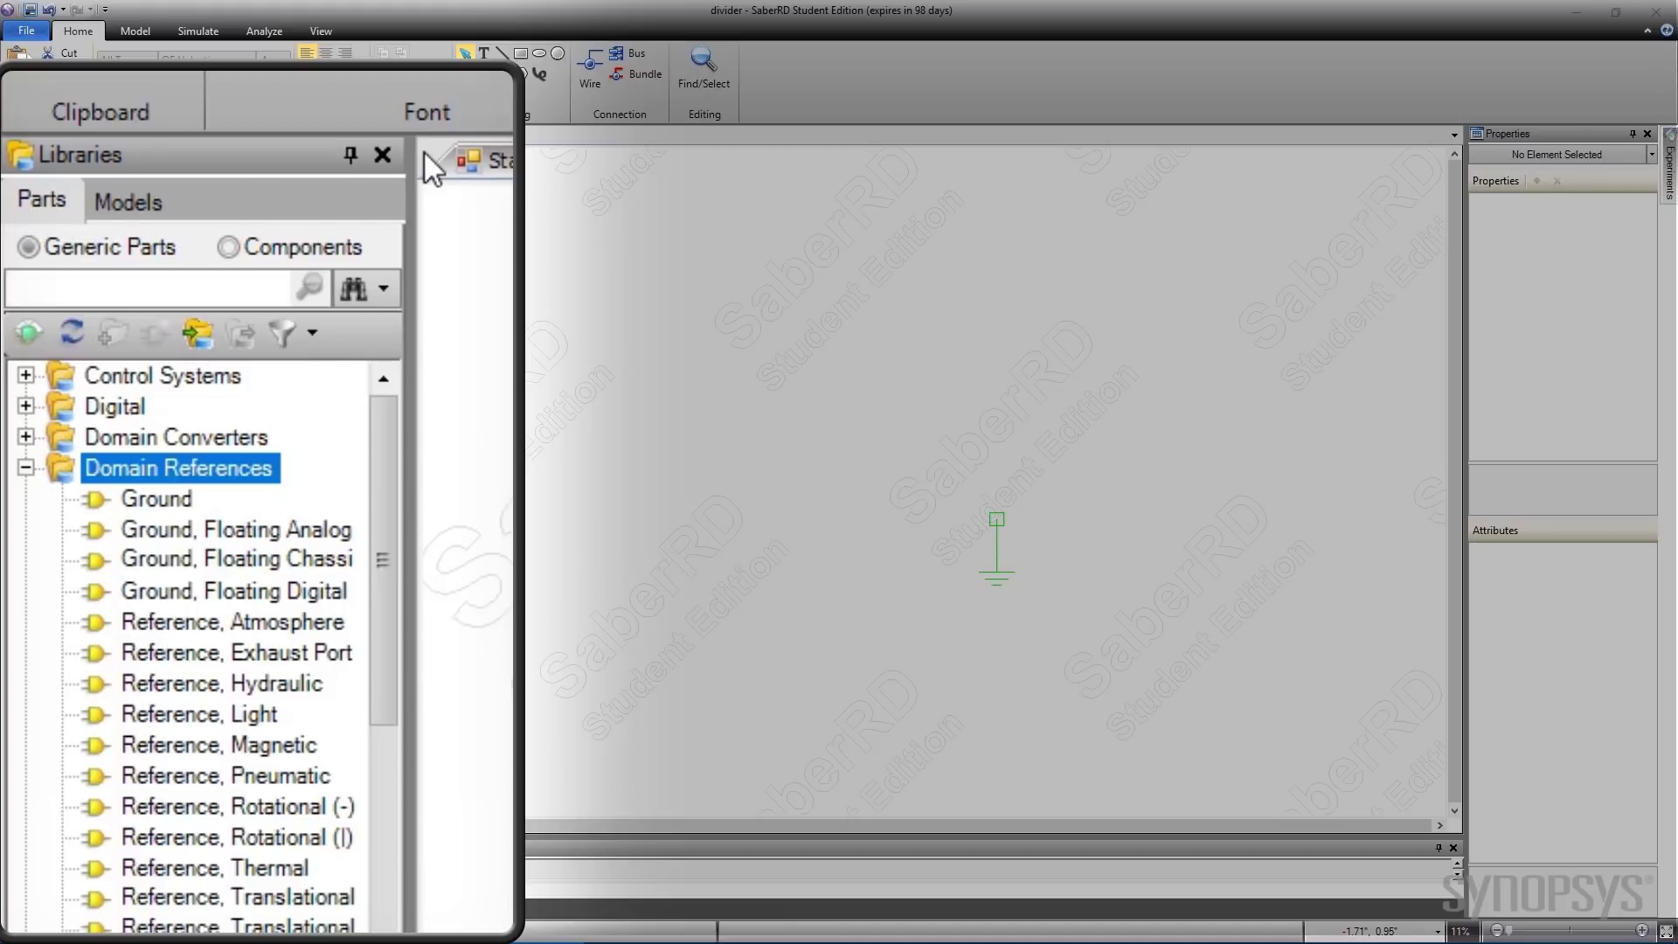
Search the library for 'resis' and place a Resistor (l) above the ground
{"action": "left_click", "coordinate": [145, 280]}
{"action": "type", "text": "resistance"}
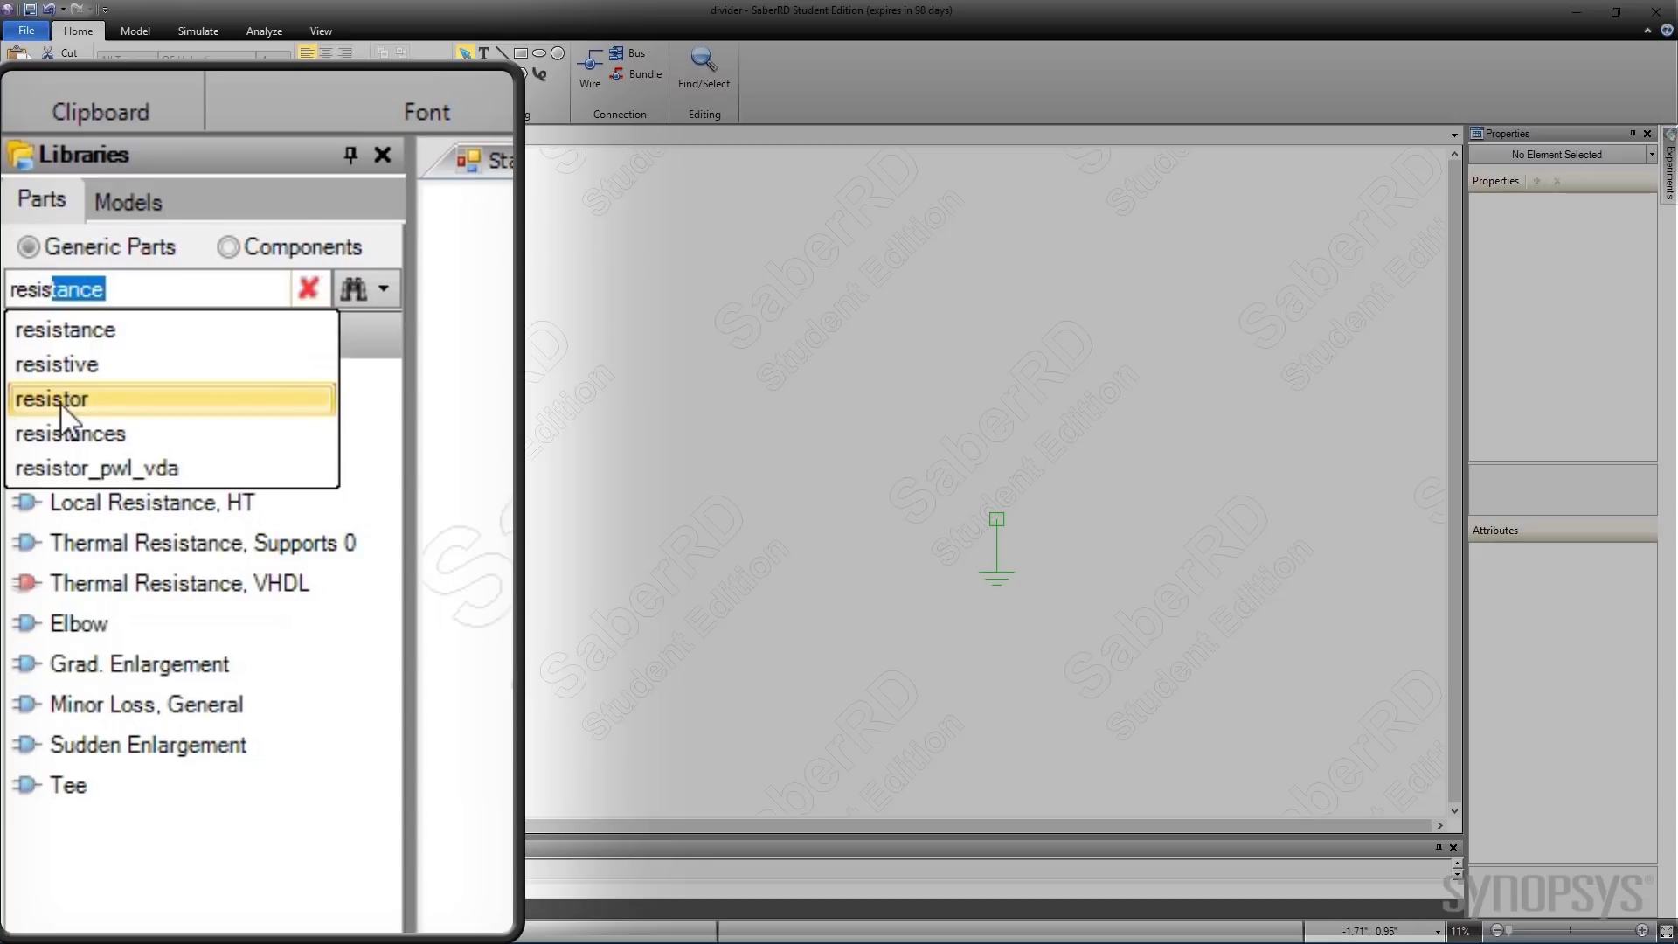
{"action": "left_click", "coordinate": [60, 403]}
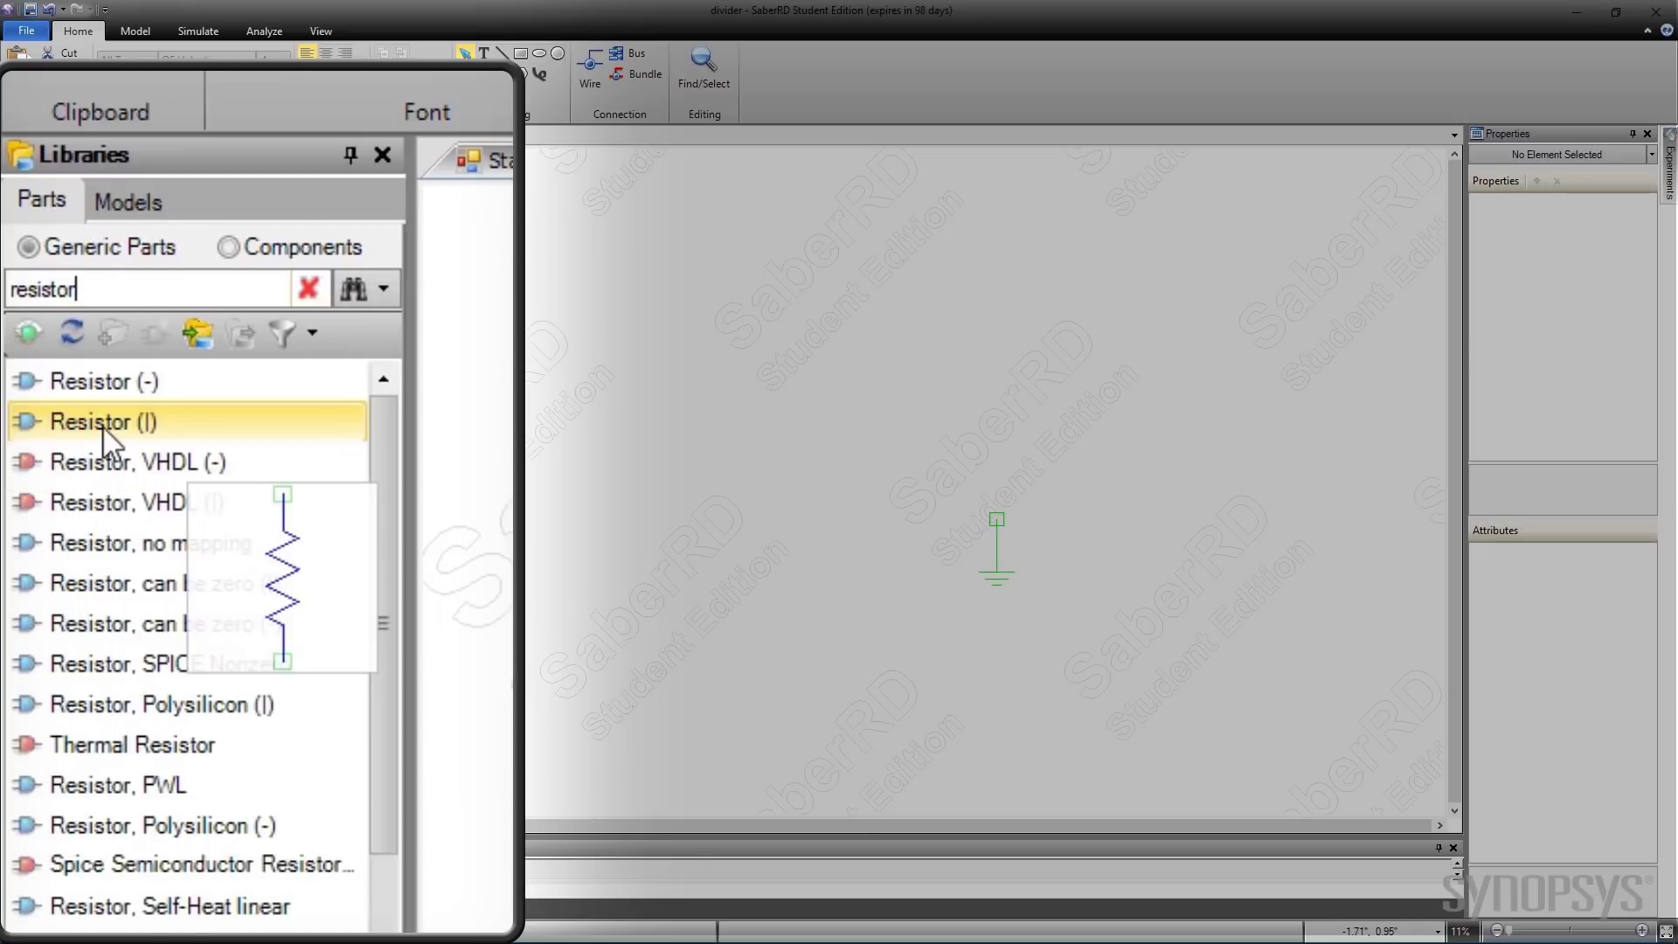
{"action": "left_click_drag", "start_coordinate": [102, 417], "coordinate": [919, 382]}
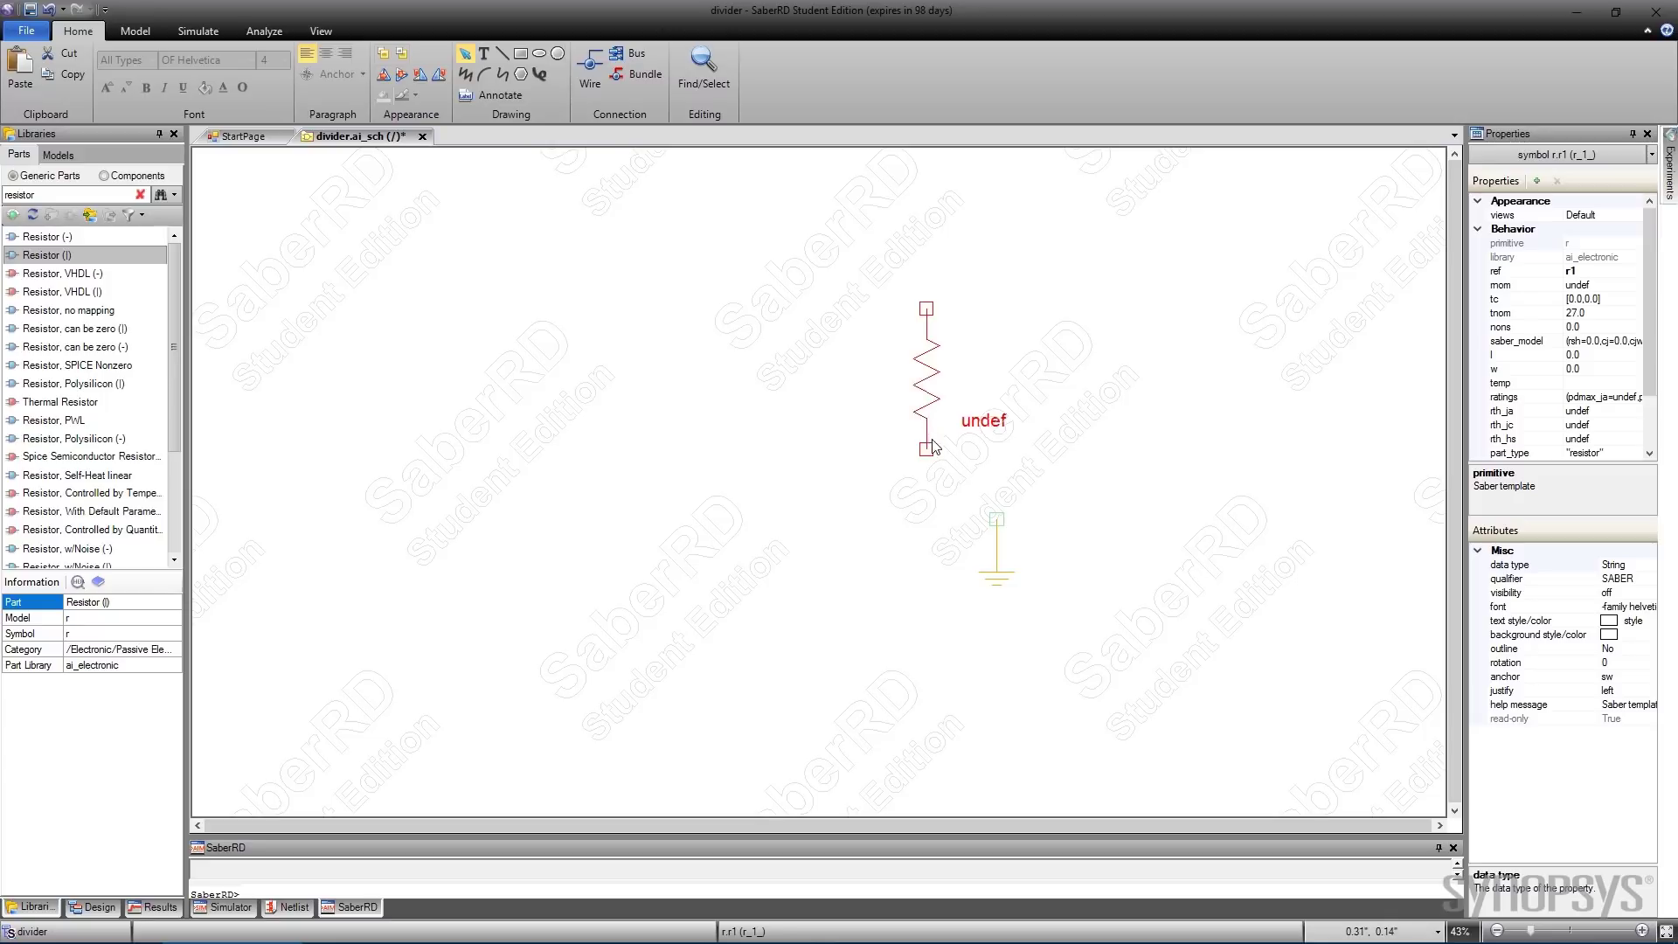
Wire r1's bottom pin to the ground and move the resistor directly above it
{"action": "left_click_drag", "start_coordinate": [926, 448], "coordinate": [928, 448]}
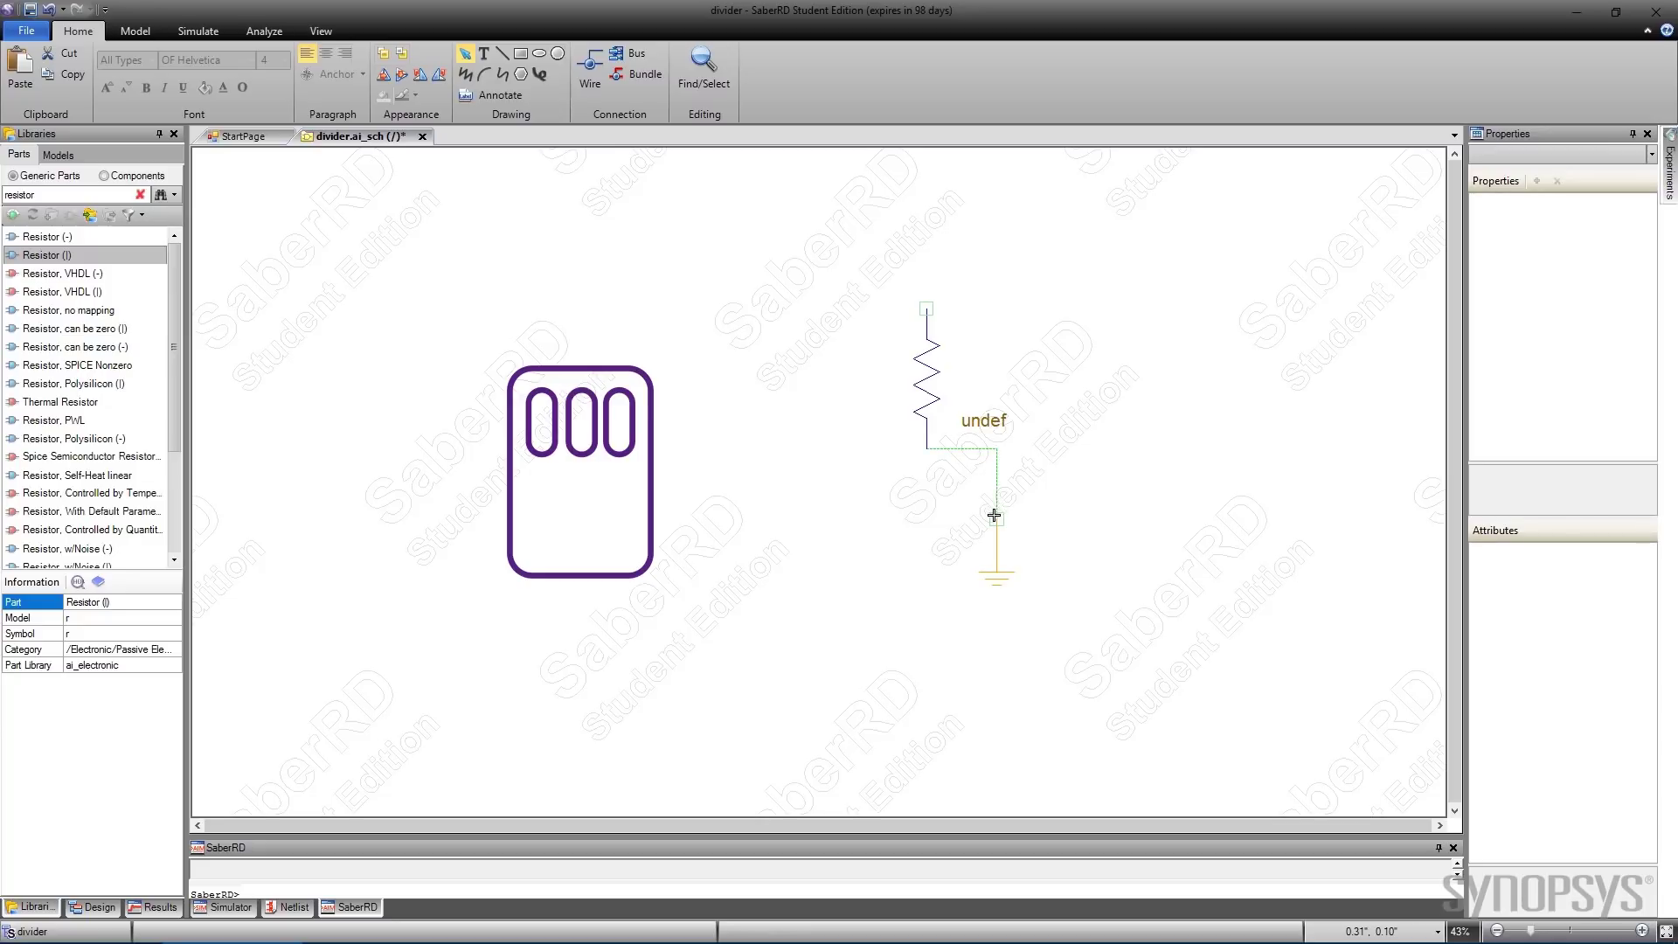
{"action": "left_click", "coordinate": [995, 519]}
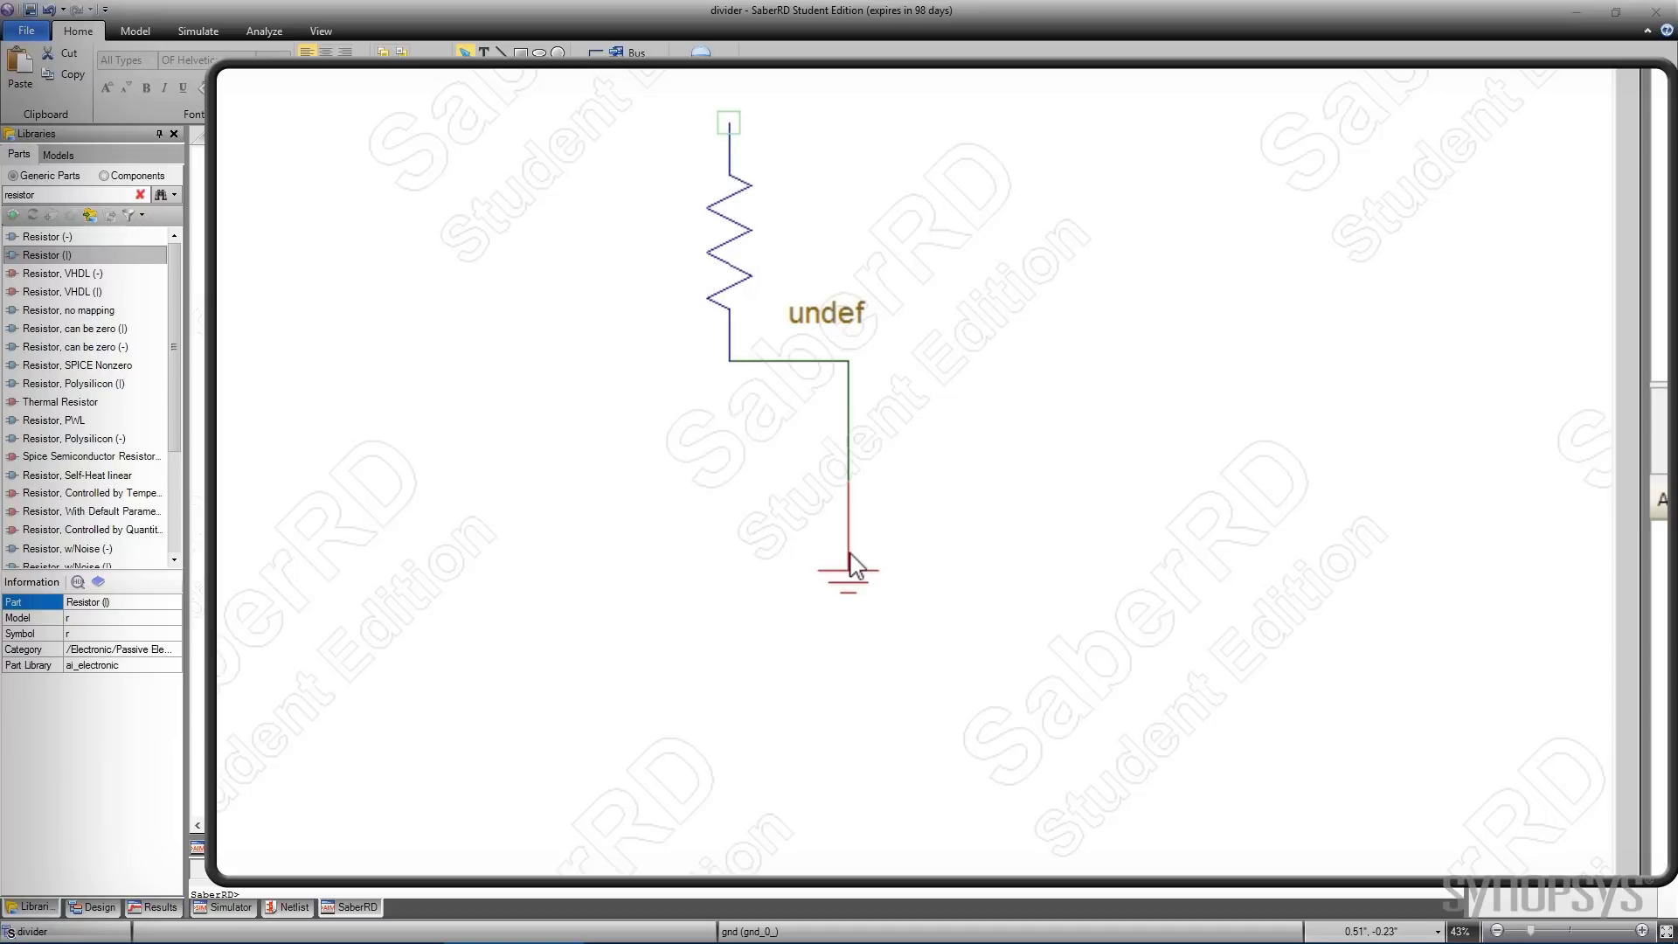
{"action": "left_click", "coordinate": [737, 296]}
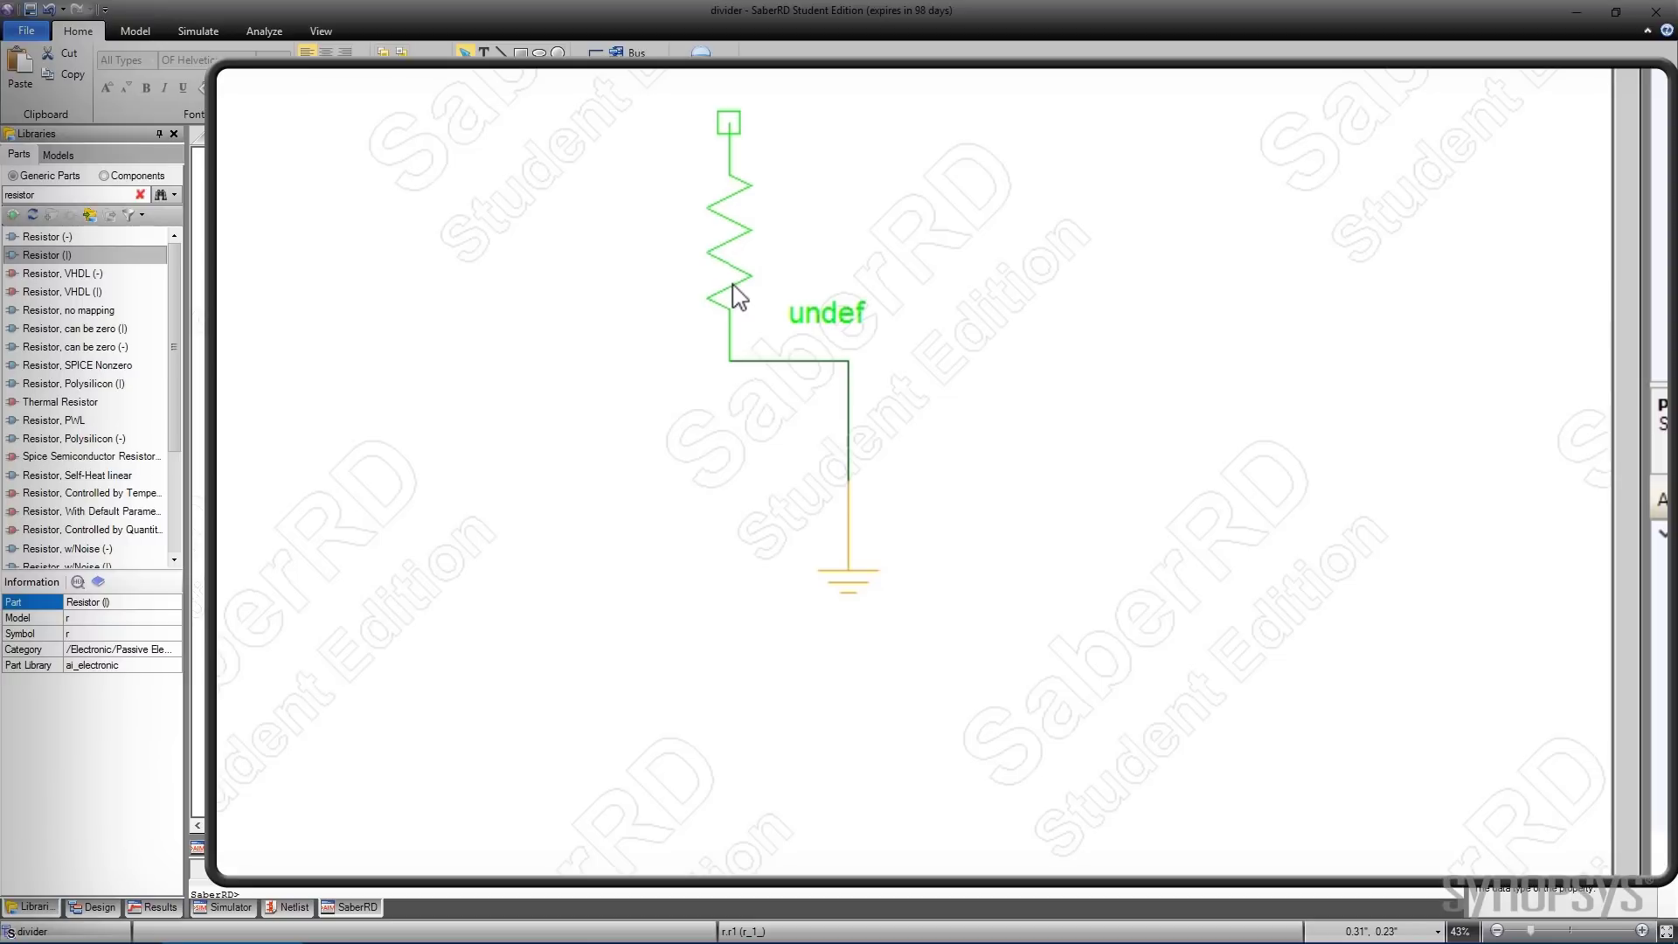
{"action": "left_click_drag", "start_coordinate": [733, 285], "coordinate": [840, 286]}
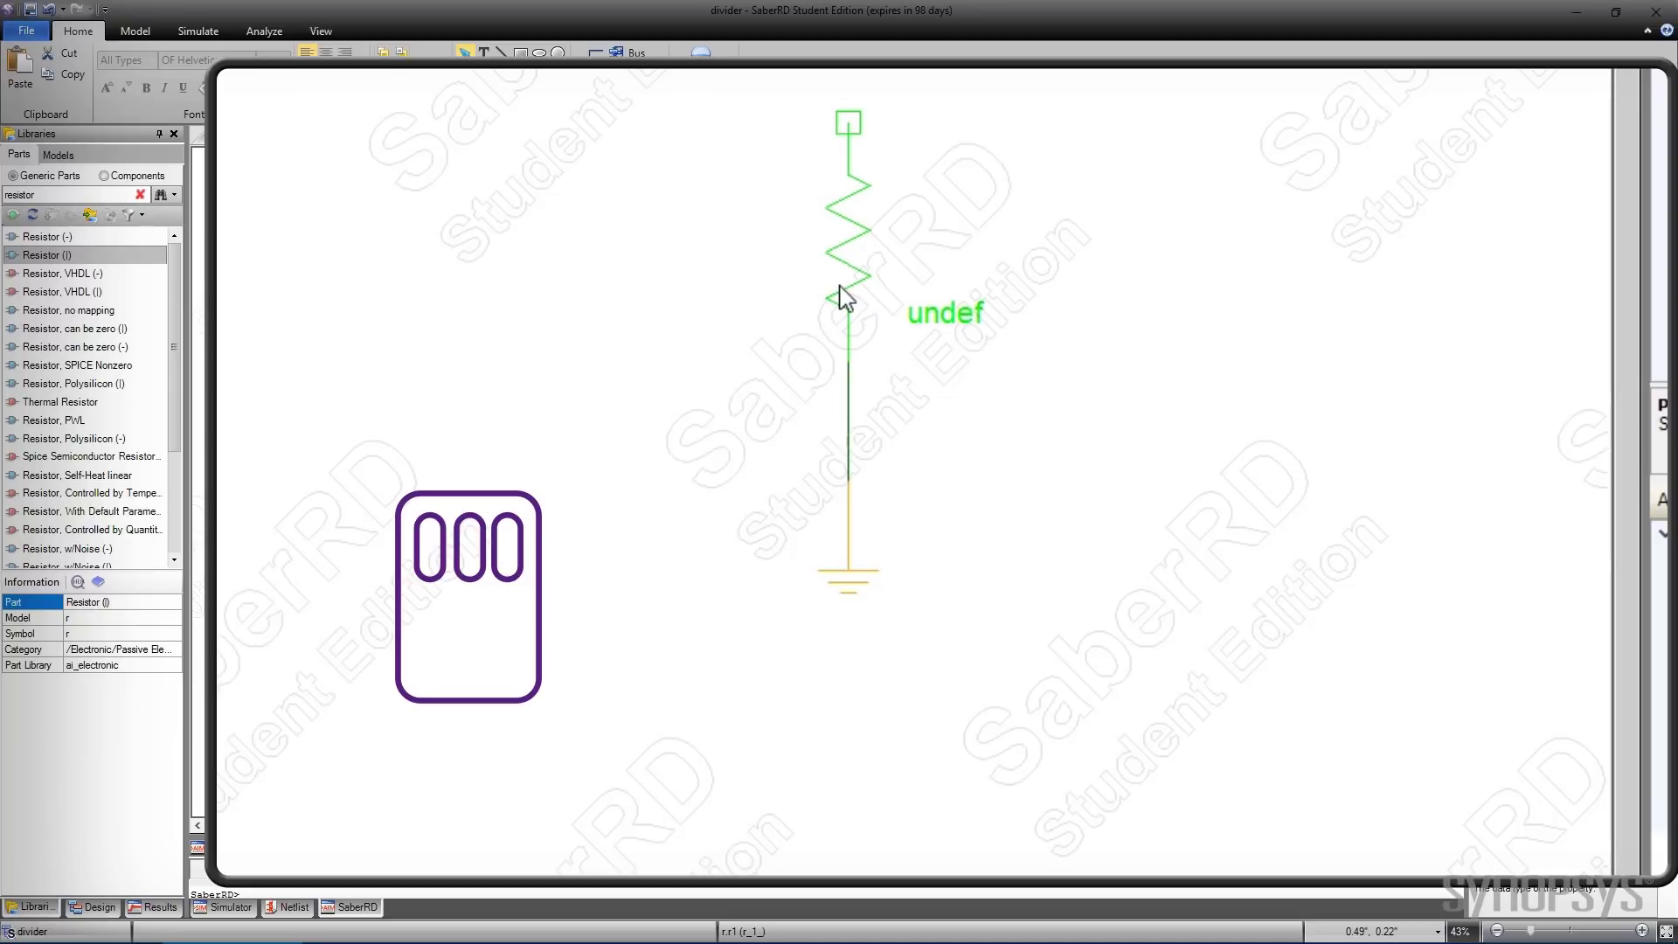
Set the resistor's rnom value from undef to 1k
{"action": "right_click", "coordinate": [839, 286]}
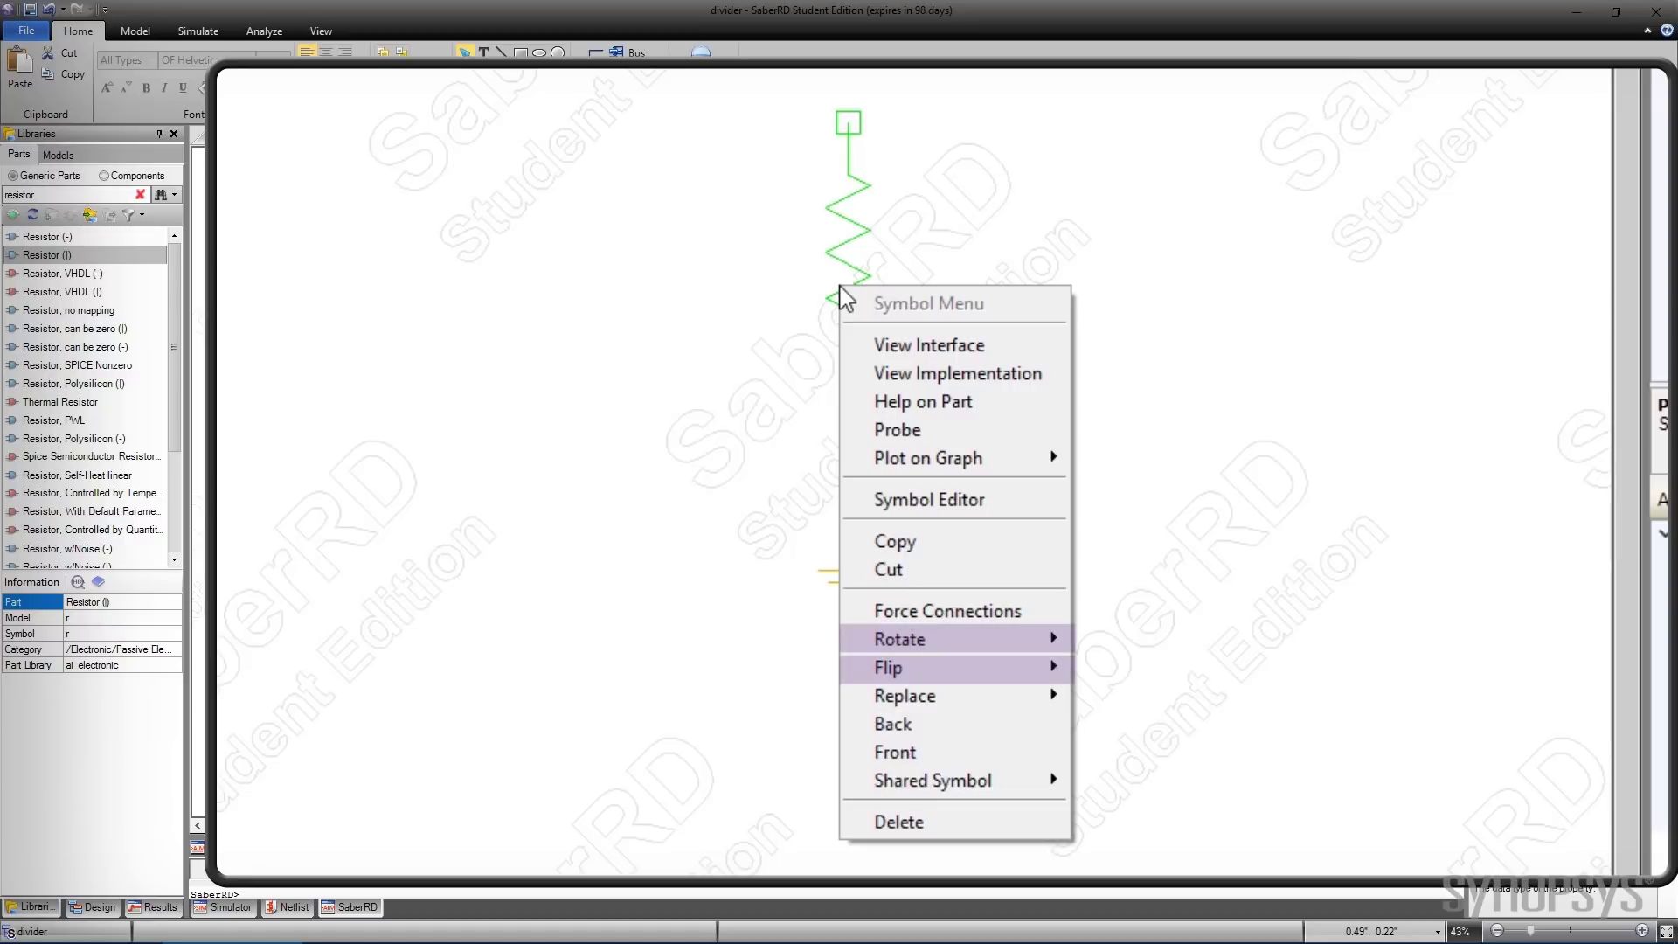
{"action": "key", "text": "Escape"}
{"action": "double_click", "coordinate": [849, 316]}
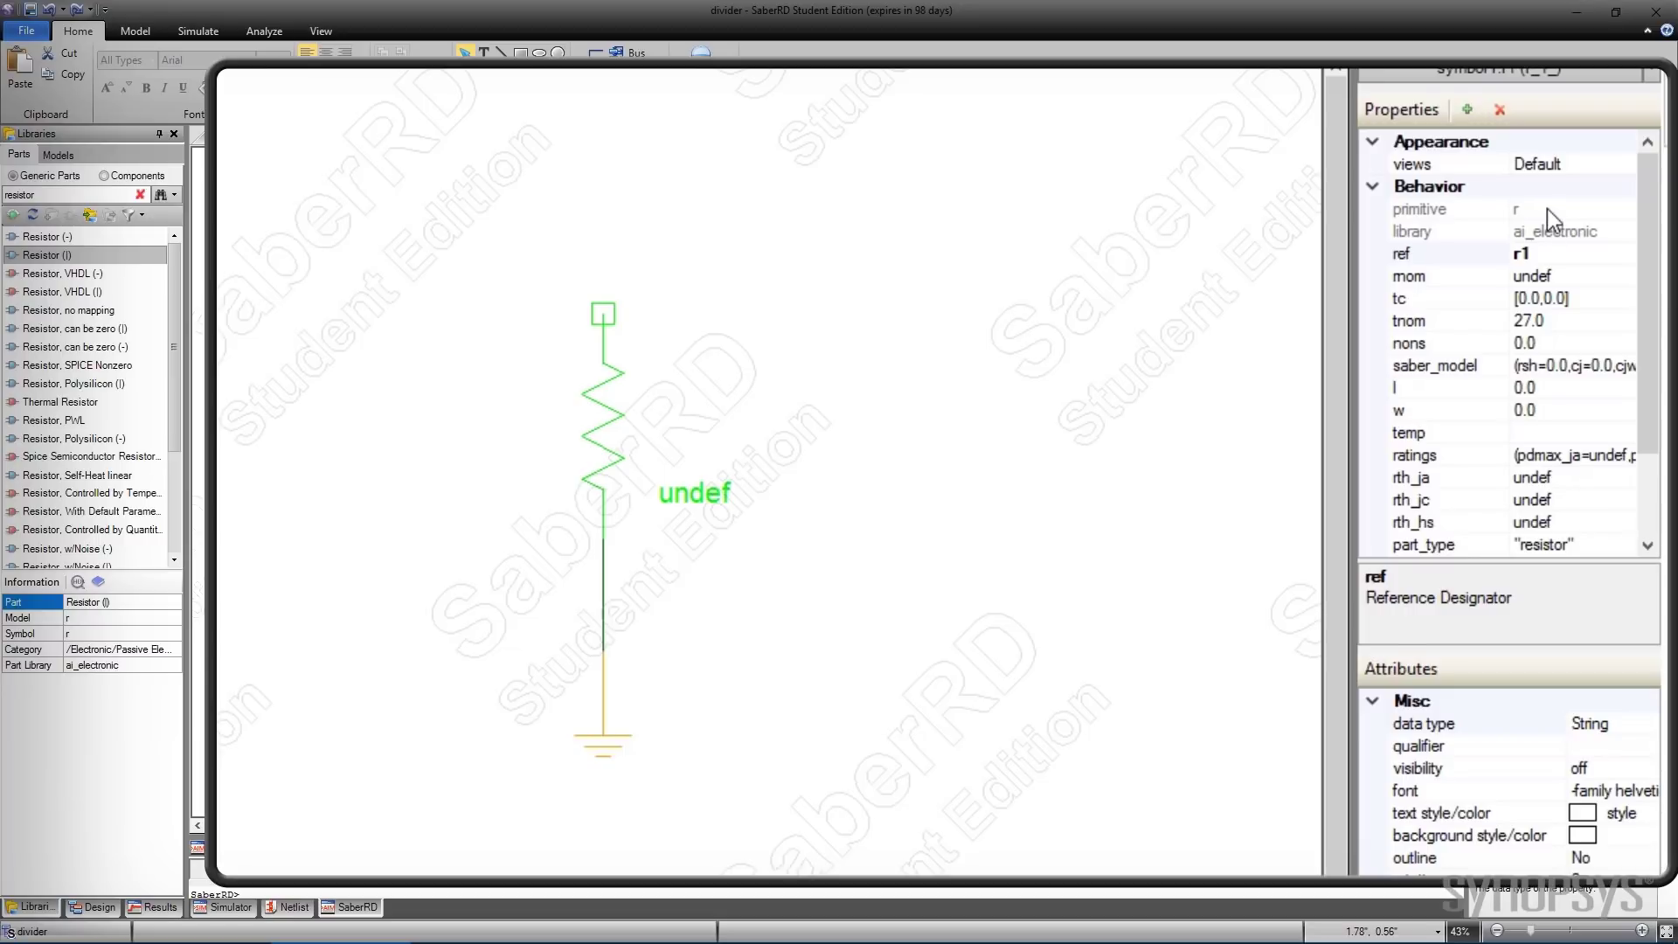
{"action": "left_click", "coordinate": [1547, 208]}
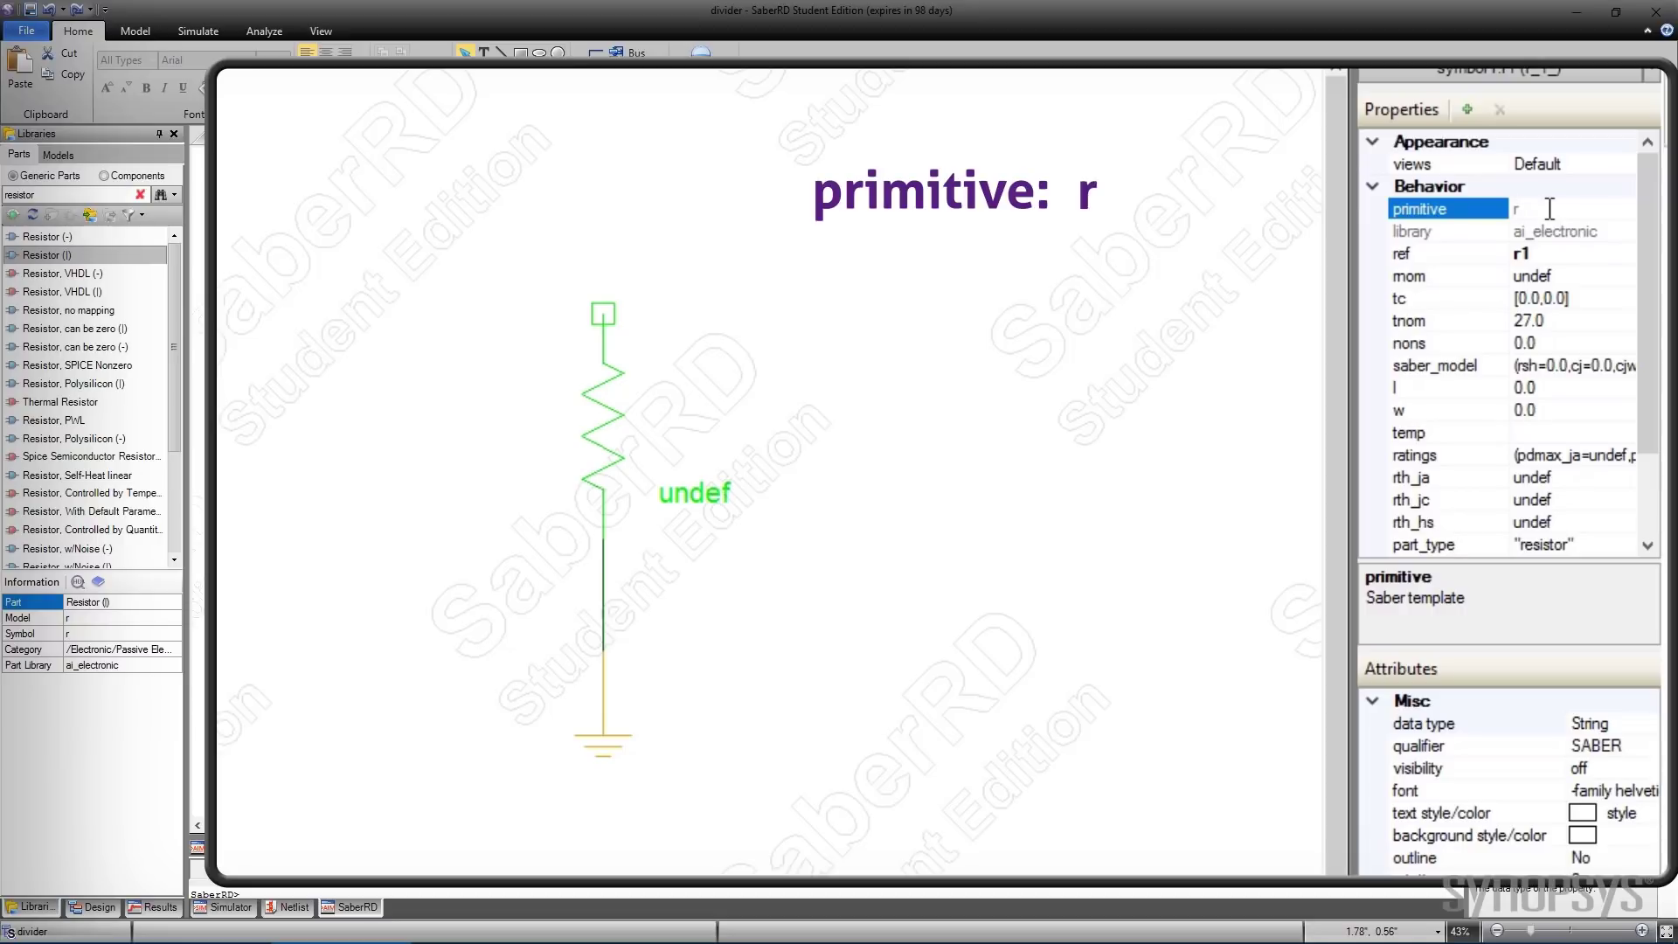
{"action": "left_click", "coordinate": [1560, 276]}
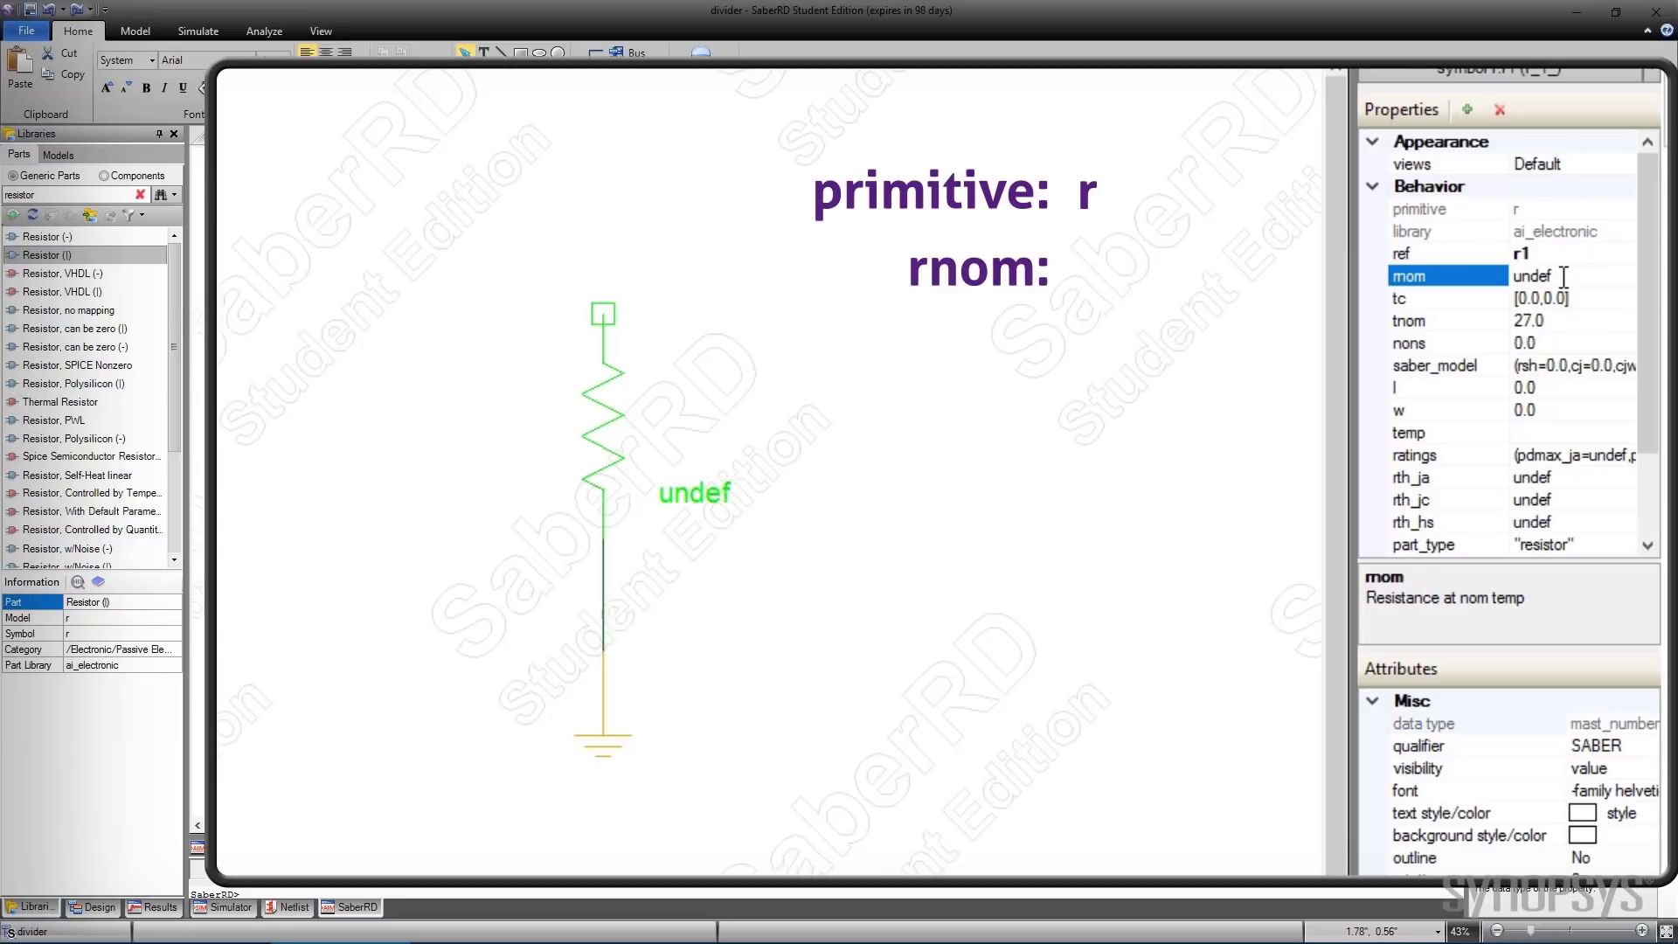
{"action": "key", "text": "BackSpace"}
{"action": "key", "text": "BackSpace"}
{"action": "key", "text": "BackSpace"}
{"action": "key", "text": "BackSpace"}
{"action": "key", "text": "BackSpace"}
{"action": "type", "text": "1k"}
{"action": "key", "text": "Return"}
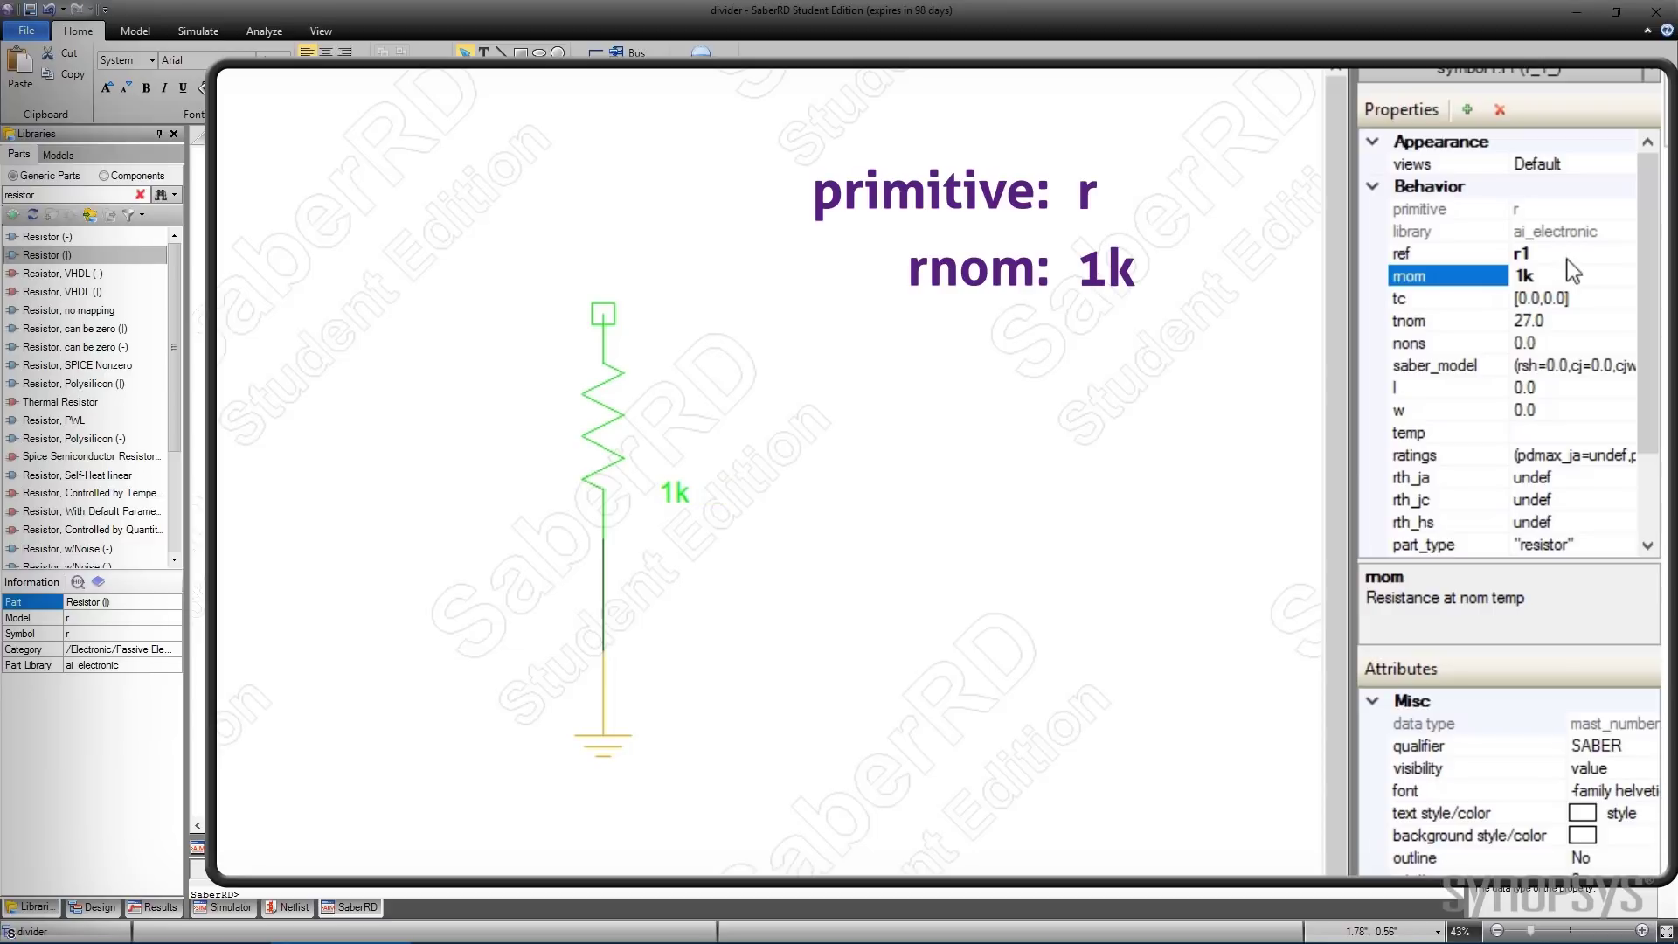
Rename the resistor to r2, show its name, and move the r2 and 1k labels beside it
{"action": "left_click", "coordinate": [1572, 255]}
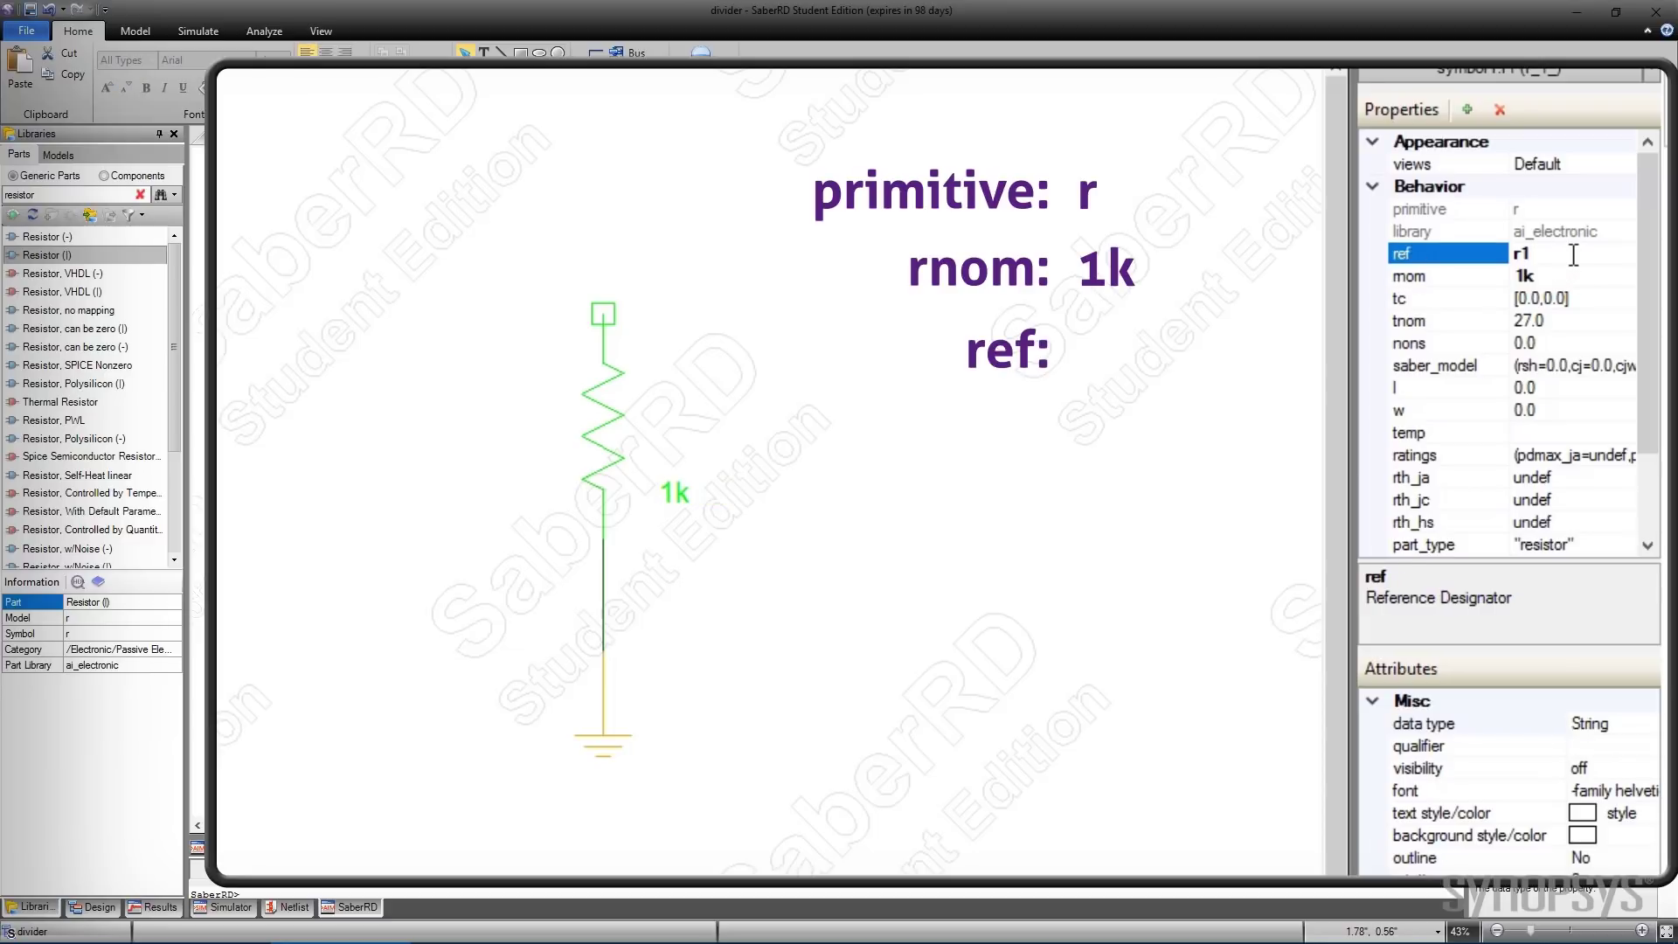
{"action": "key", "text": "BackSpace"}
{"action": "type", "text": "2"}
{"action": "left_click", "coordinate": [1646, 769]}
{"action": "left_click", "coordinate": [1646, 769]}
{"action": "left_click", "coordinate": [1591, 834]}
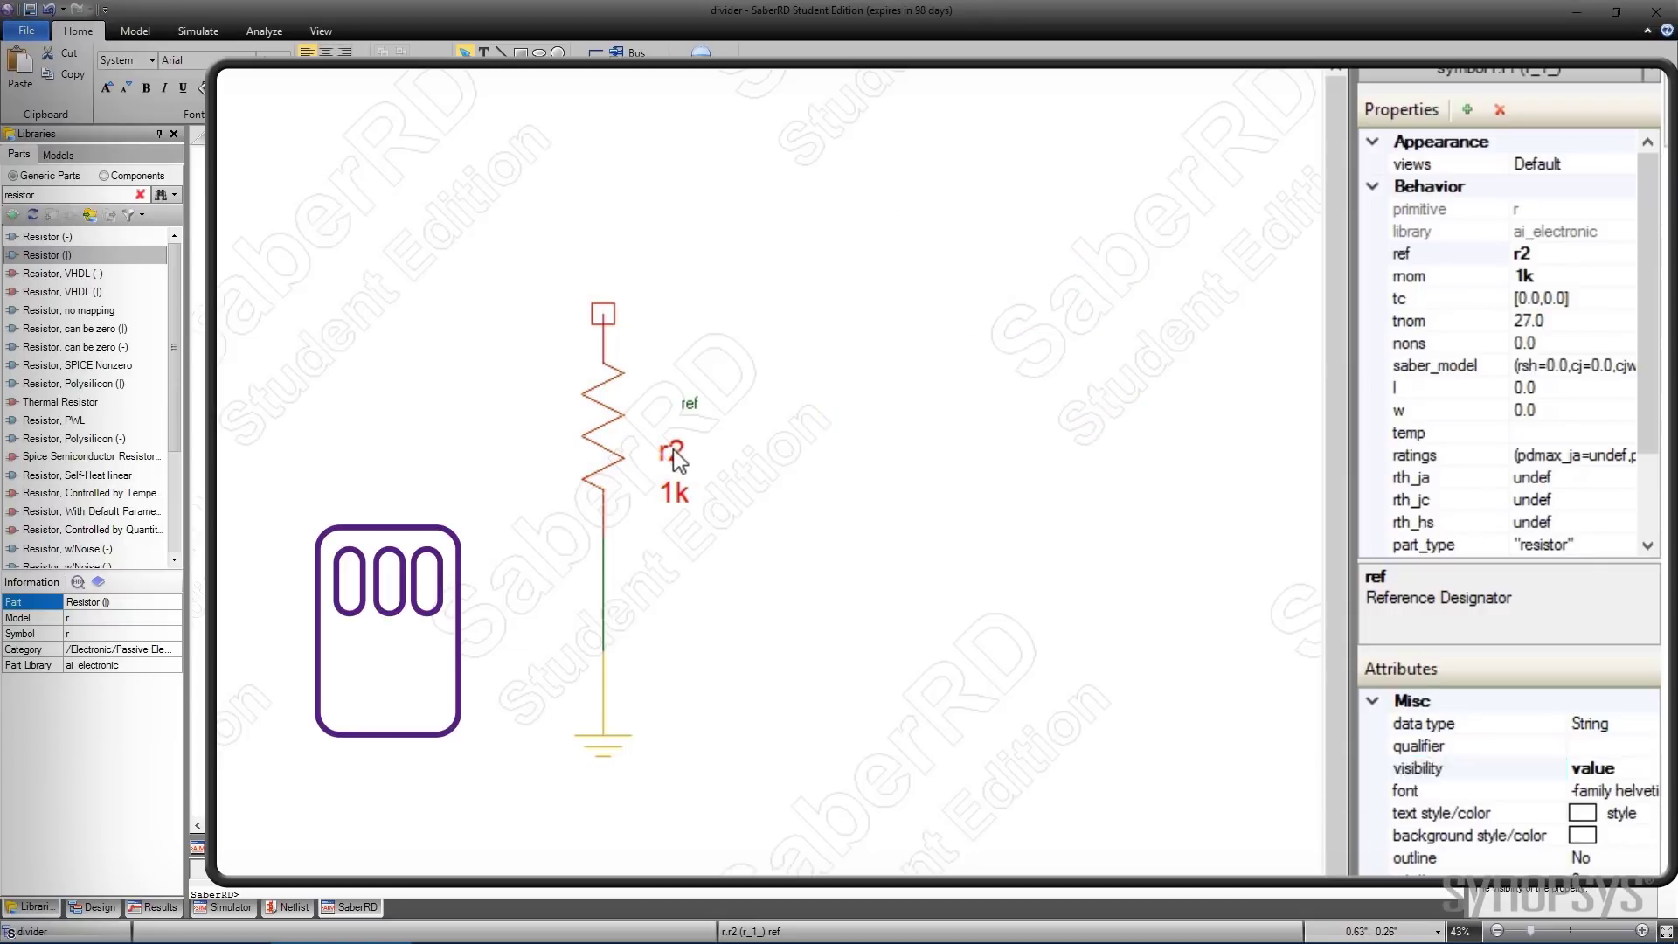
{"action": "left_click_drag", "start_coordinate": [675, 453], "coordinate": [686, 402]}
{"action": "left_click", "coordinate": [684, 483]}
{"action": "left_click_drag", "start_coordinate": [684, 479], "coordinate": [682, 433]}
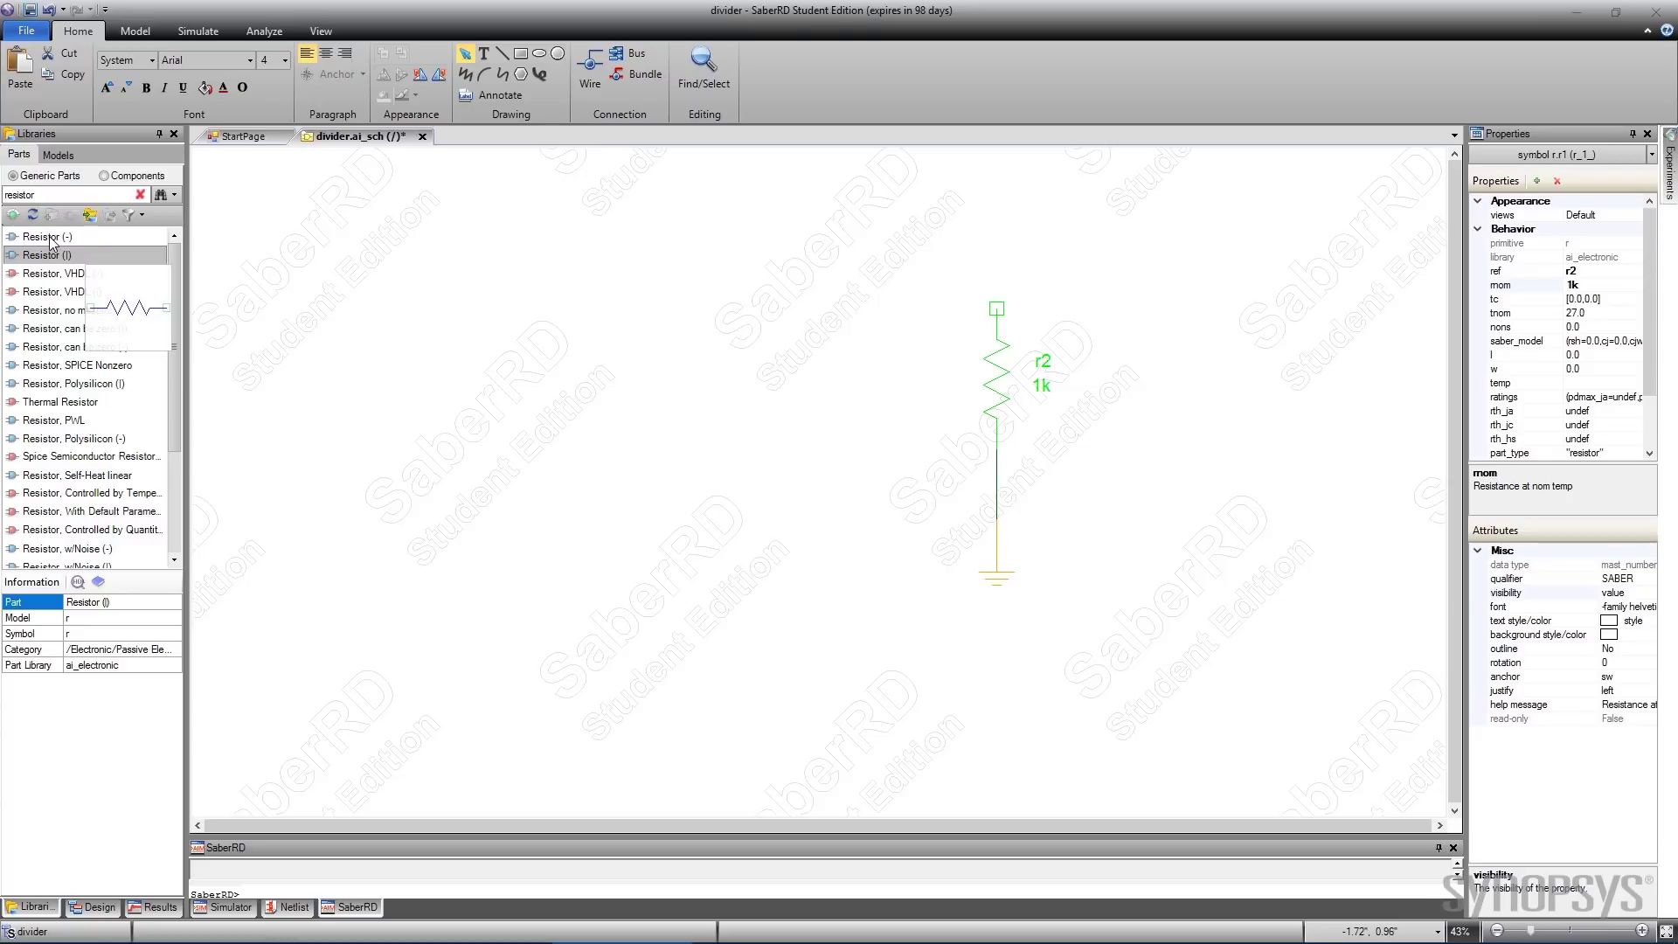
Place a horizontal Resistor (-) with rnom 1k, named r1 with its label shown
{"action": "left_click", "coordinate": [49, 239]}
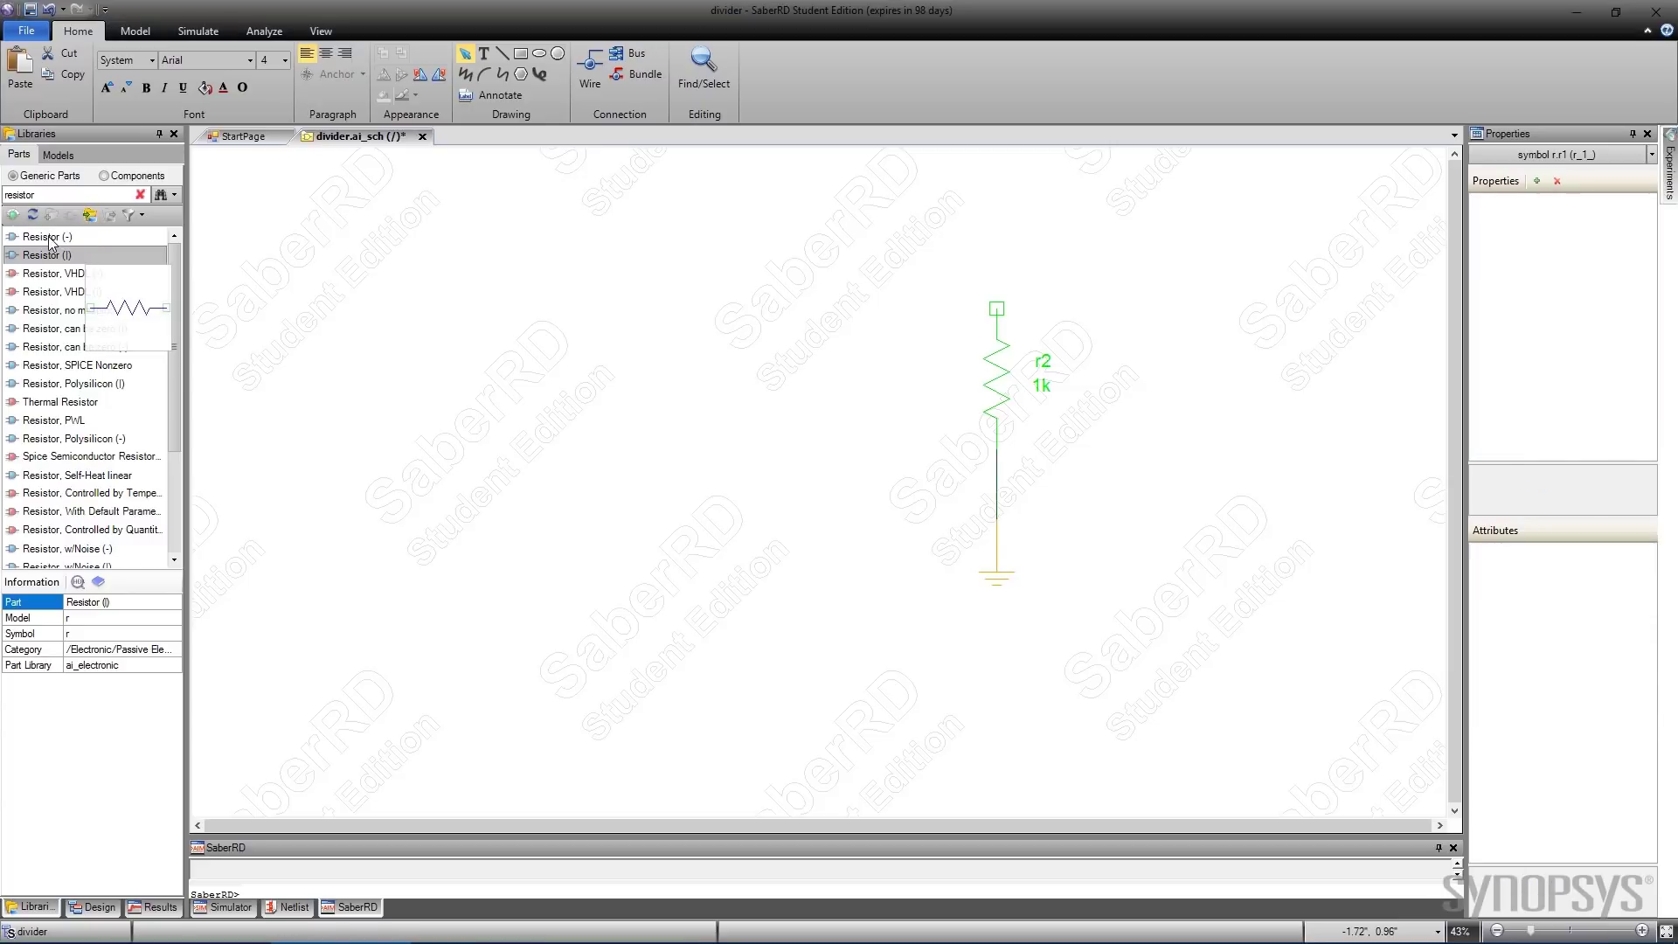
{"action": "left_click_drag", "start_coordinate": [49, 239], "coordinate": [843, 253]}
{"action": "left_click", "coordinate": [1612, 285]}
{"action": "key", "text": "BackSpace"}
{"action": "key", "text": "BackSpace"}
{"action": "key", "text": "BackSpace"}
{"action": "key", "text": "BackSpace"}
{"action": "key", "text": "BackSpace"}
{"action": "type", "text": "1k"}
{"action": "left_click", "coordinate": [1599, 272]}
{"action": "key", "text": "BackSpace"}
{"action": "type", "text": "1"}
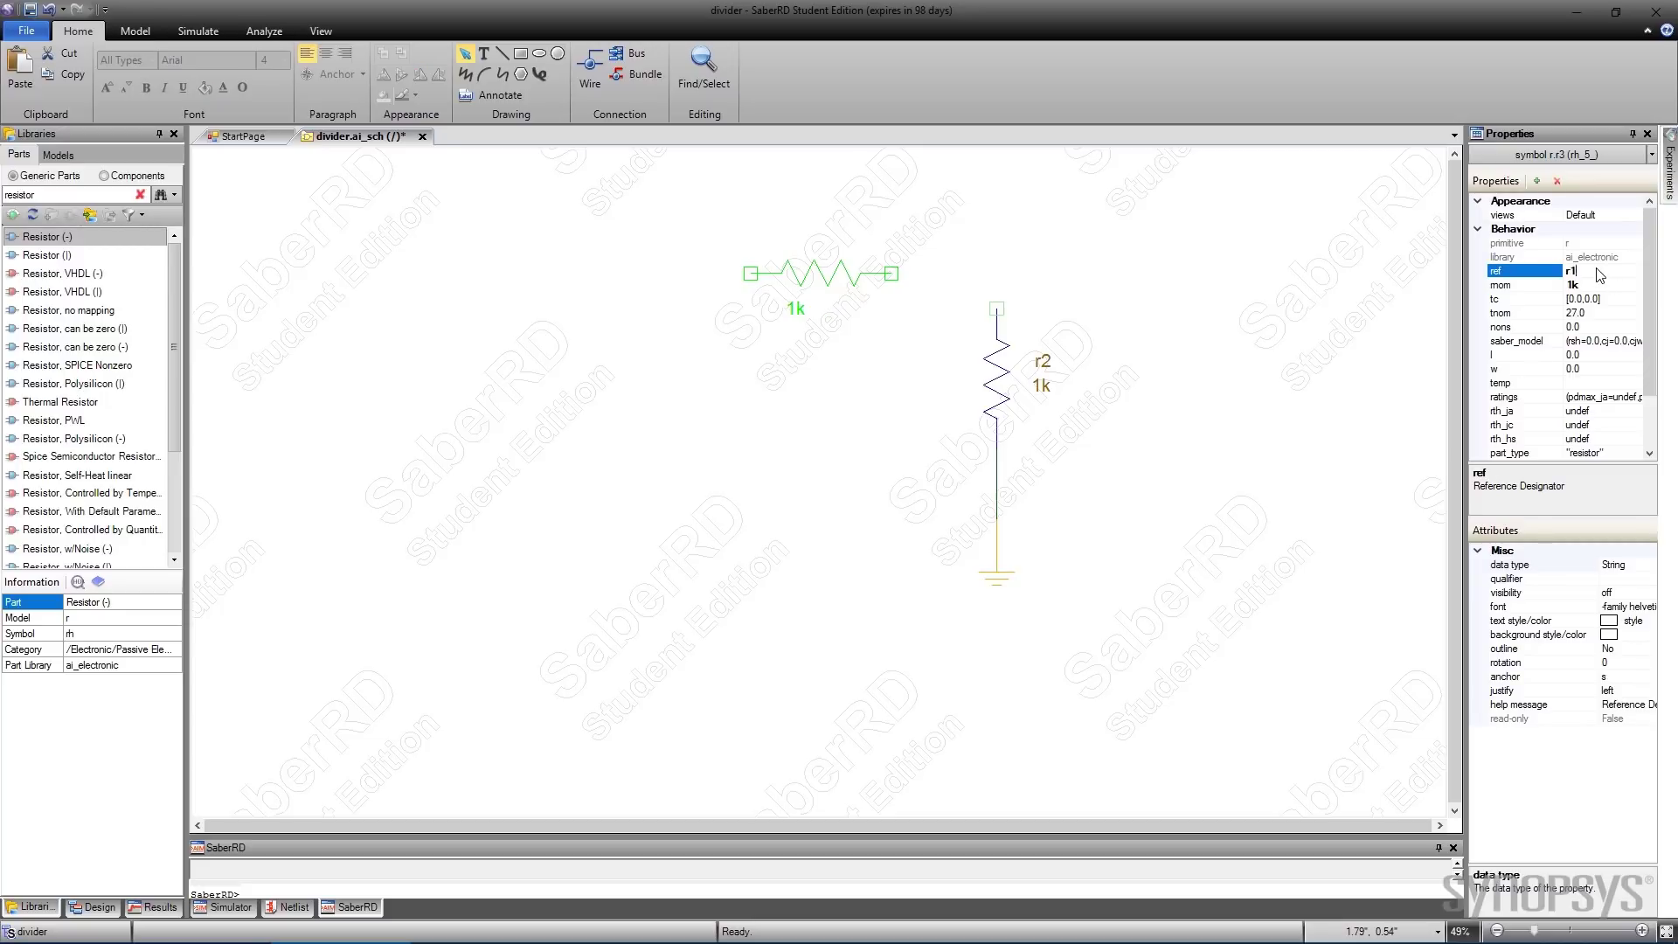
{"action": "left_click", "coordinate": [1617, 593]}
{"action": "left_click", "coordinate": [1626, 592]}
{"action": "left_click", "coordinate": [1612, 635]}
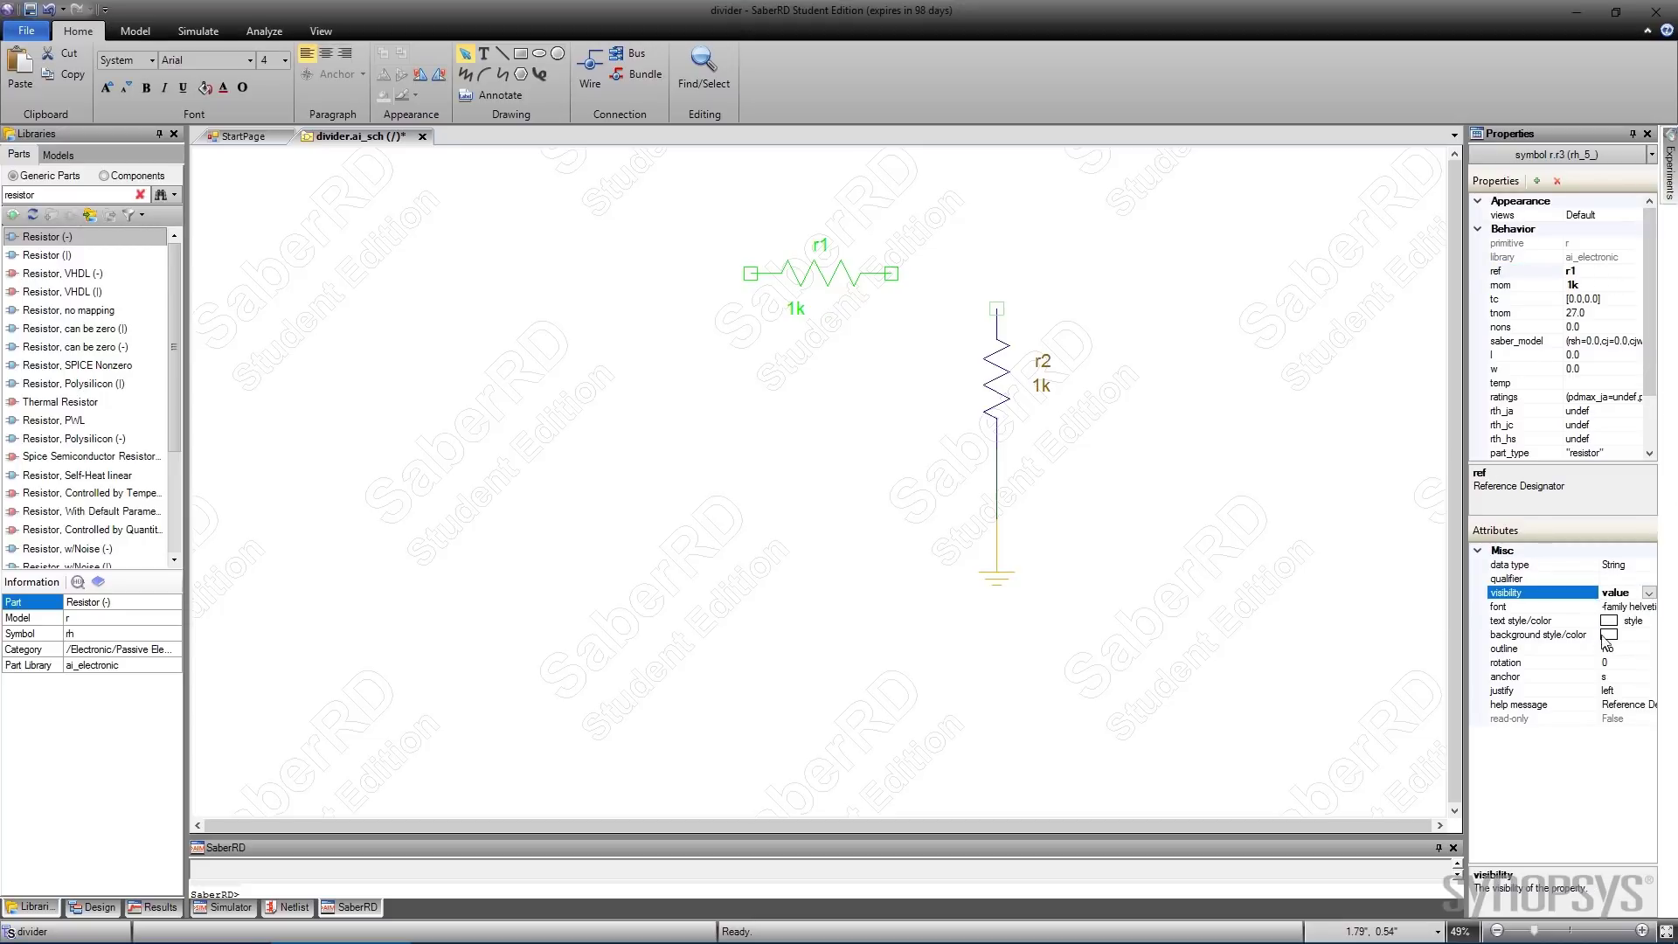
Wire r1 to r2's top pin and name the net 'out' with its label displayed
{"action": "left_click", "coordinate": [891, 273]}
{"action": "left_click", "coordinate": [997, 302]}
{"action": "left_click", "coordinate": [1611, 215]}
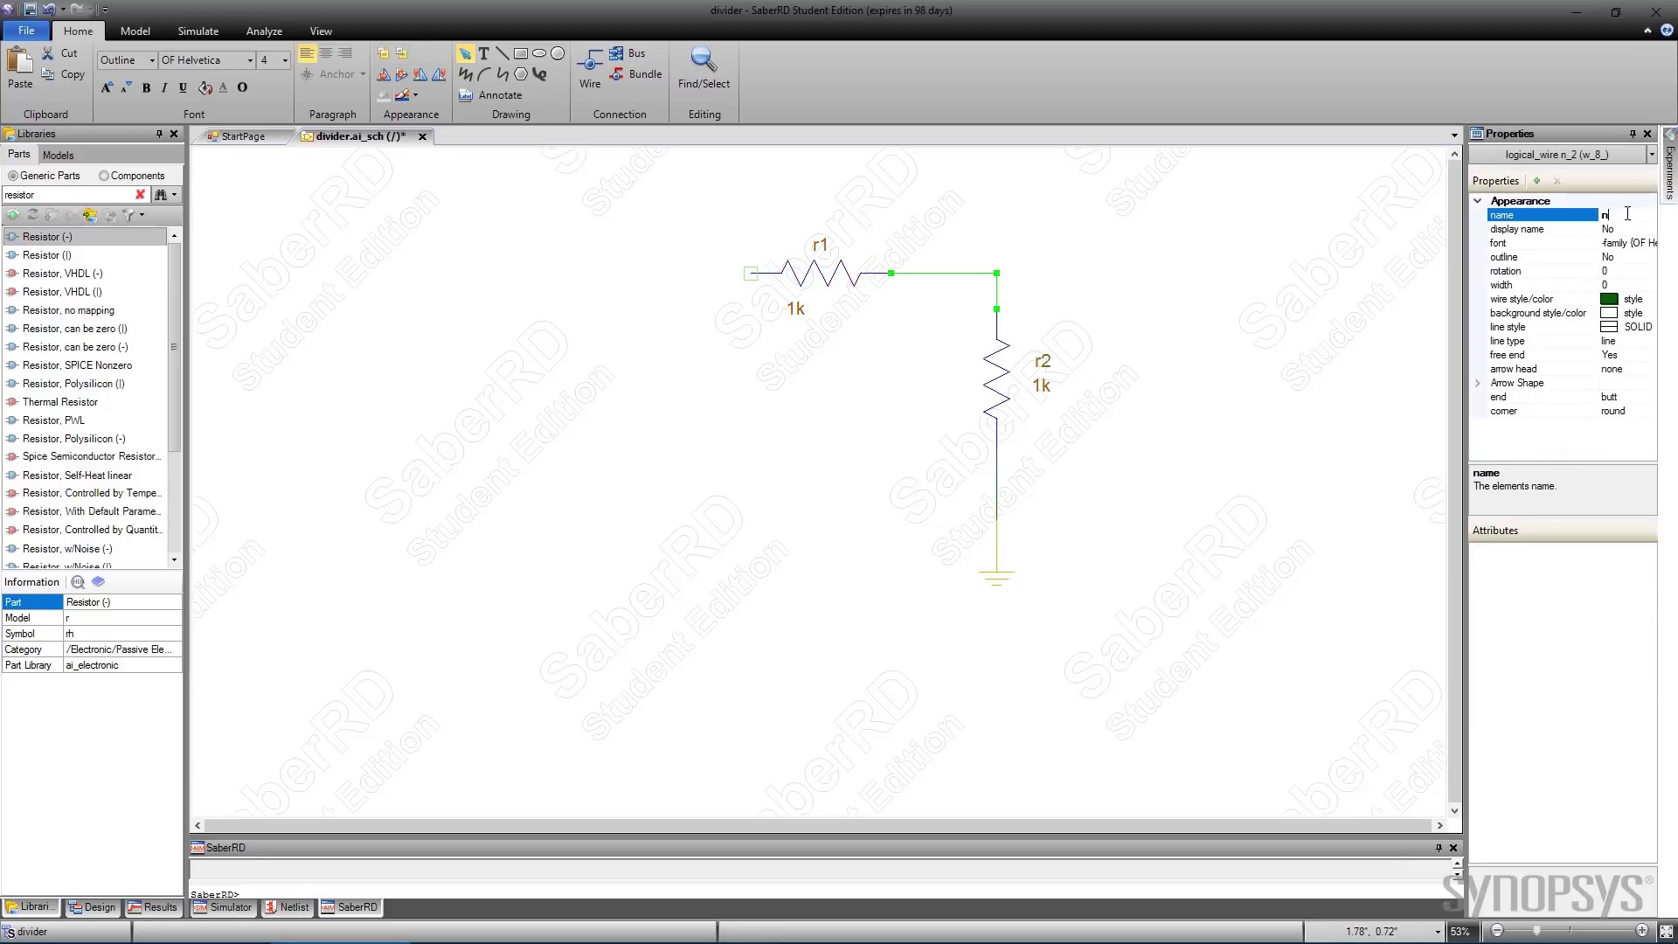
{"action": "type", "text": "out"}
{"action": "left_click", "coordinate": [1648, 230]}
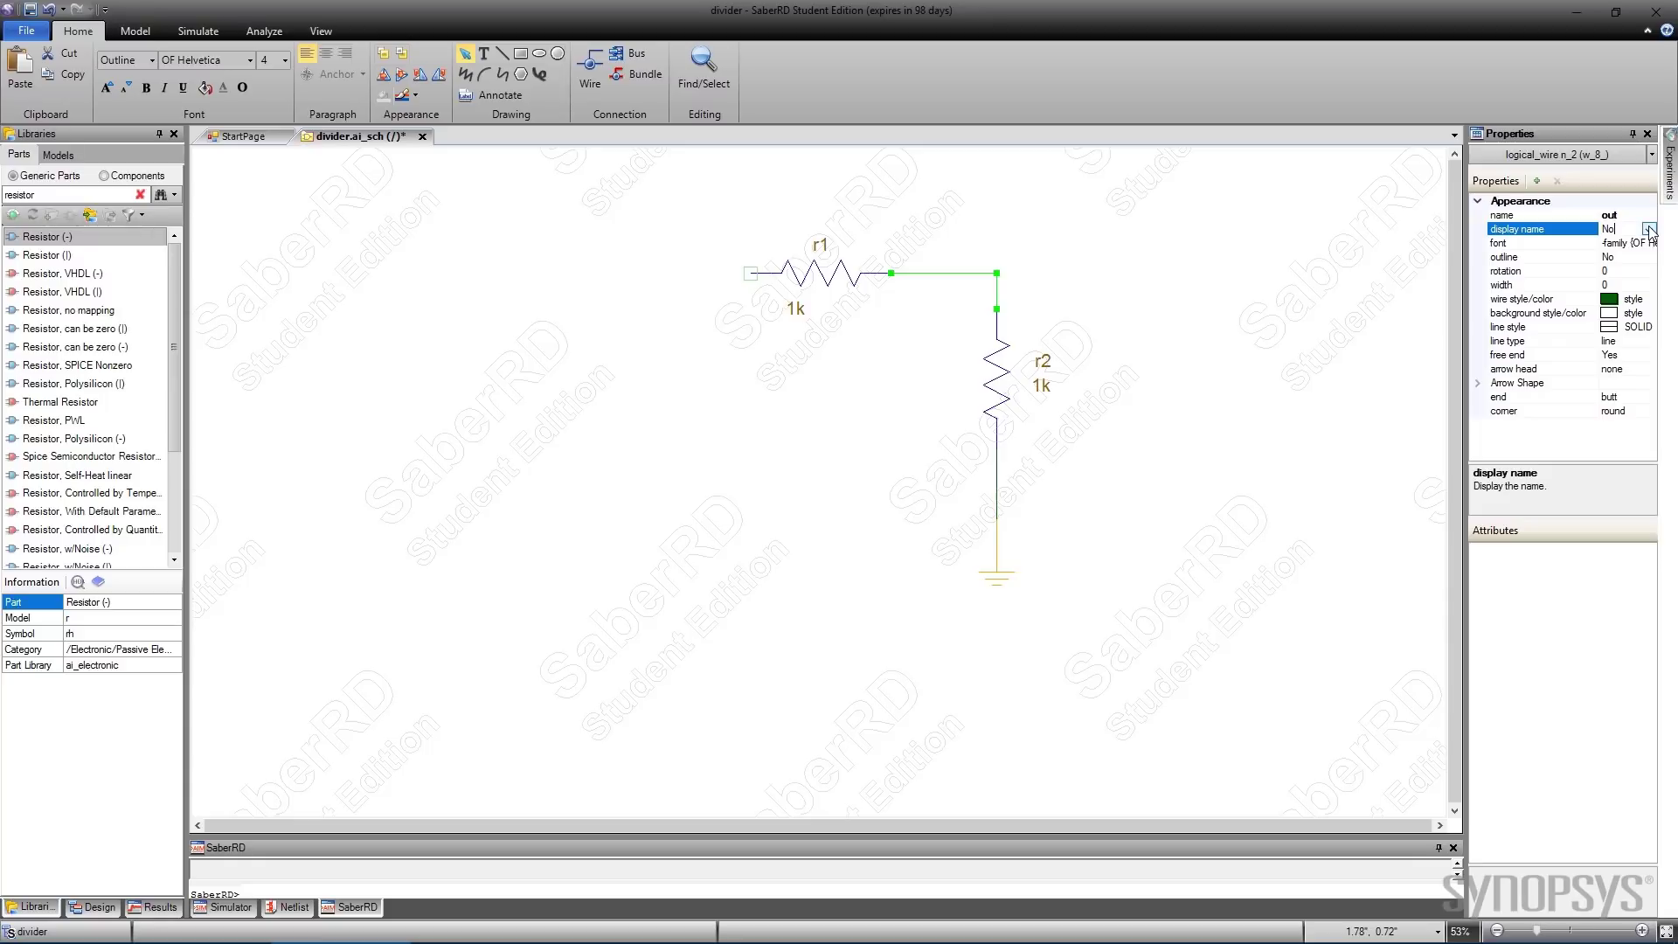
{"action": "left_click", "coordinate": [1648, 230]}
{"action": "left_click", "coordinate": [1619, 262]}
{"action": "left_click", "coordinate": [48, 254]}
Place a constant DC voltage source left of r1 with dc_value 10
{"action": "left_click", "coordinate": [130, 198]}
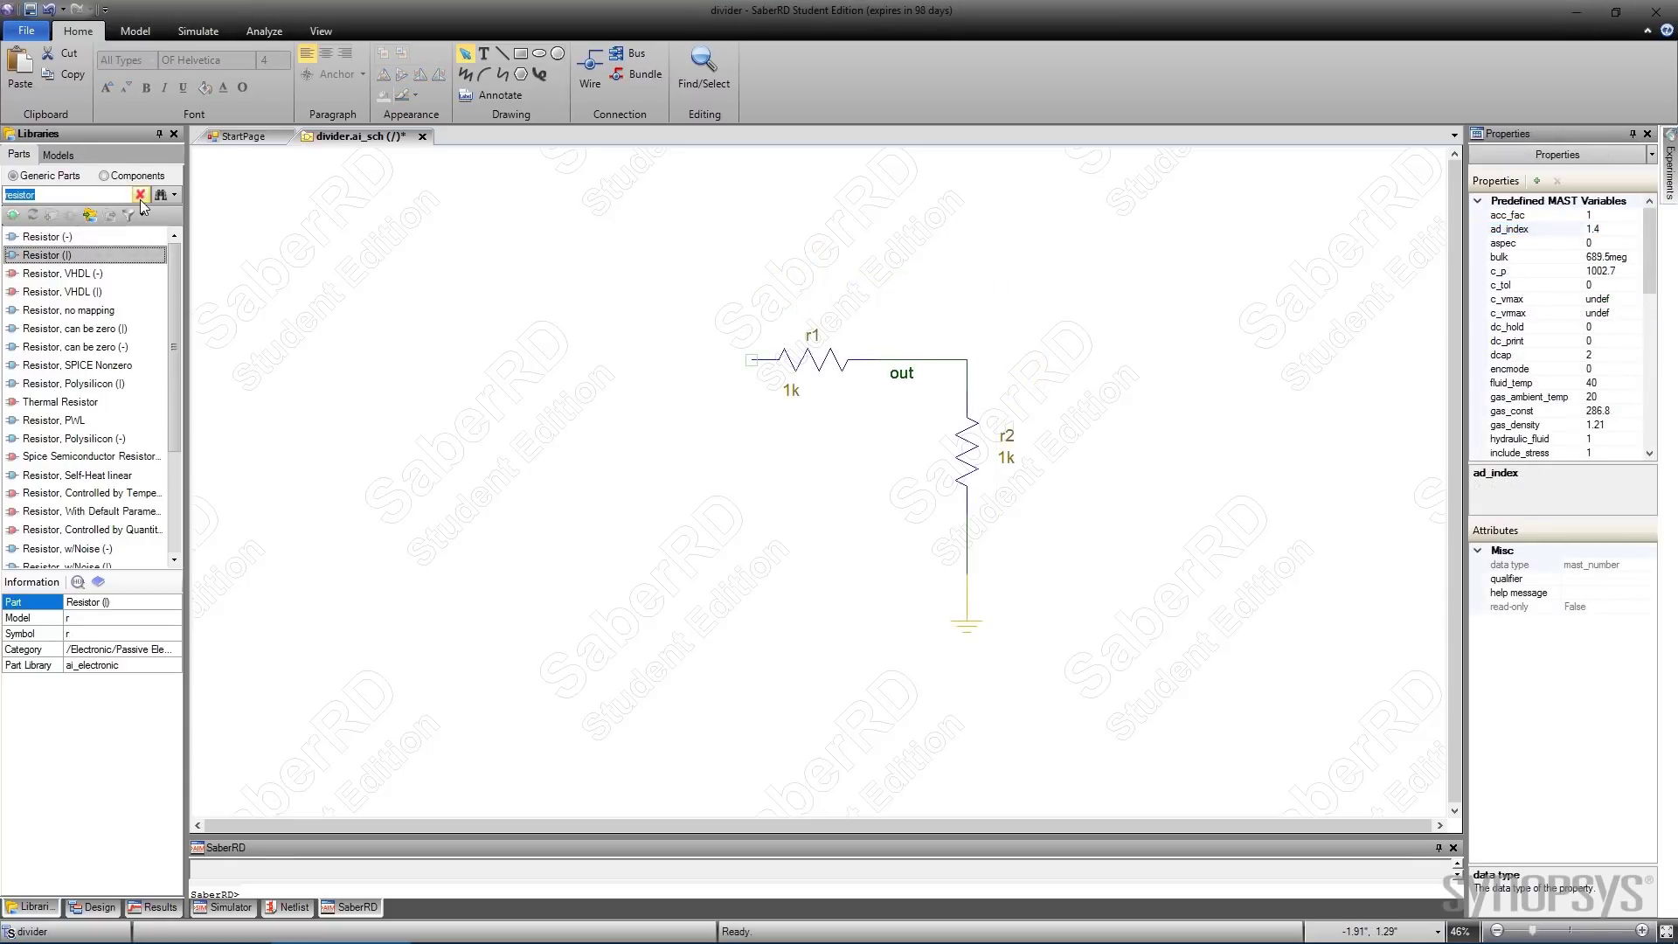
{"action": "left_click", "coordinate": [139, 194]}
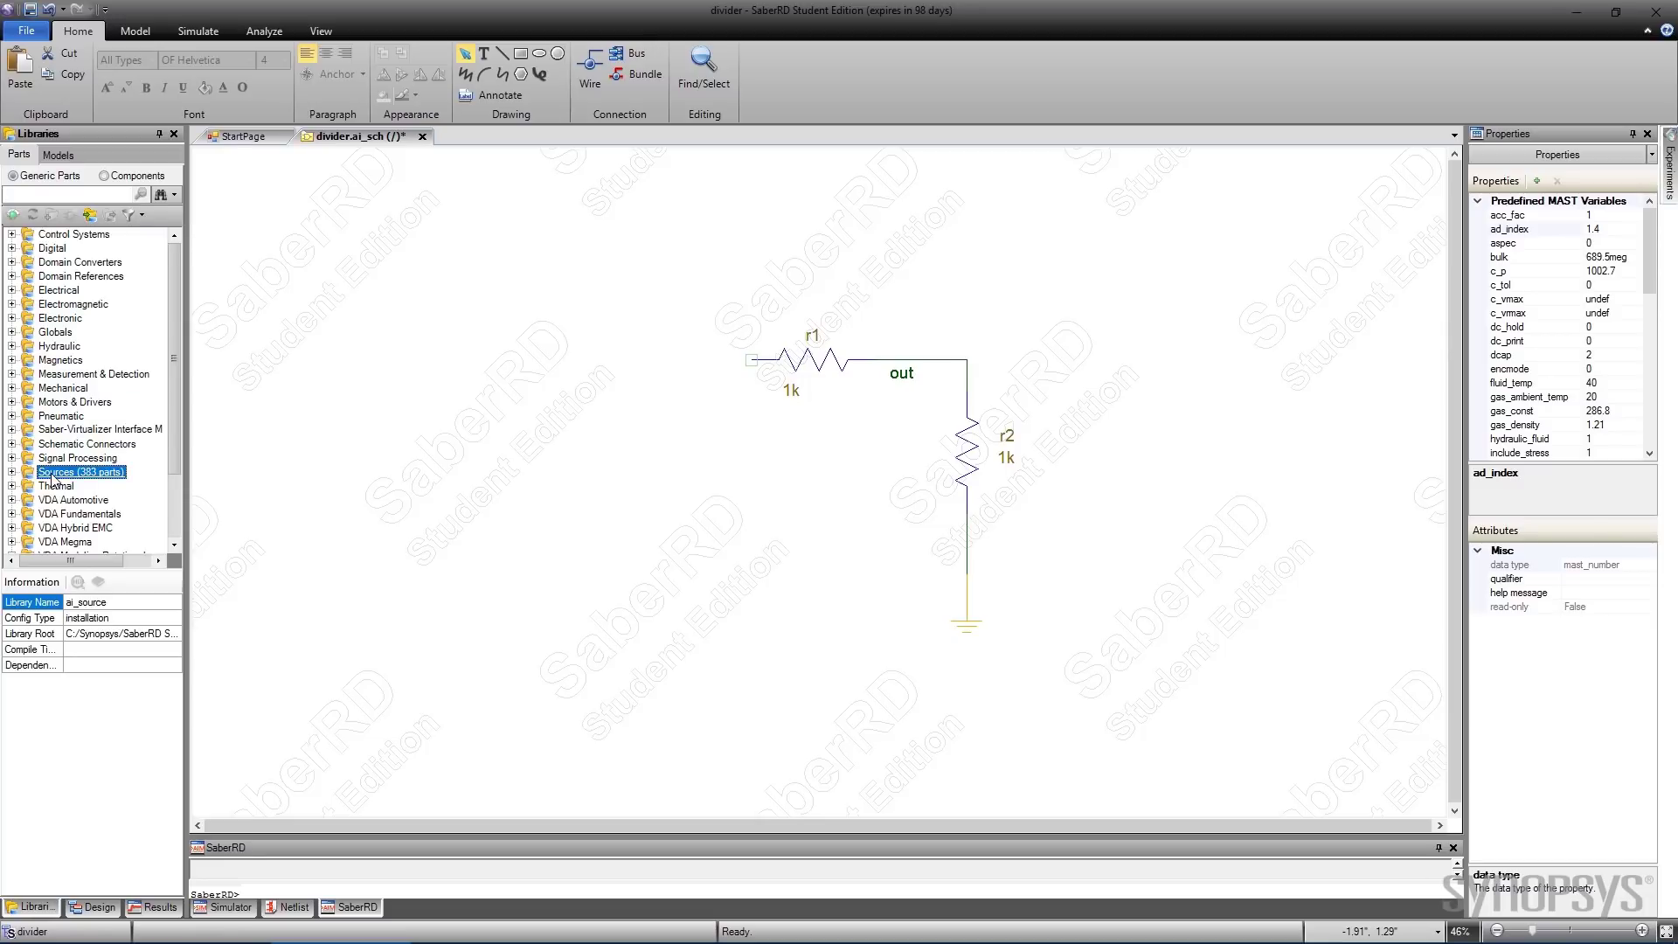
{"action": "left_click", "coordinate": [12, 472]}
{"action": "left_click_drag", "start_coordinate": [172, 279], "coordinate": [180, 410]}
{"action": "left_click", "coordinate": [101, 457]}
{"action": "left_click_drag", "start_coordinate": [100, 457], "coordinate": [548, 500]}
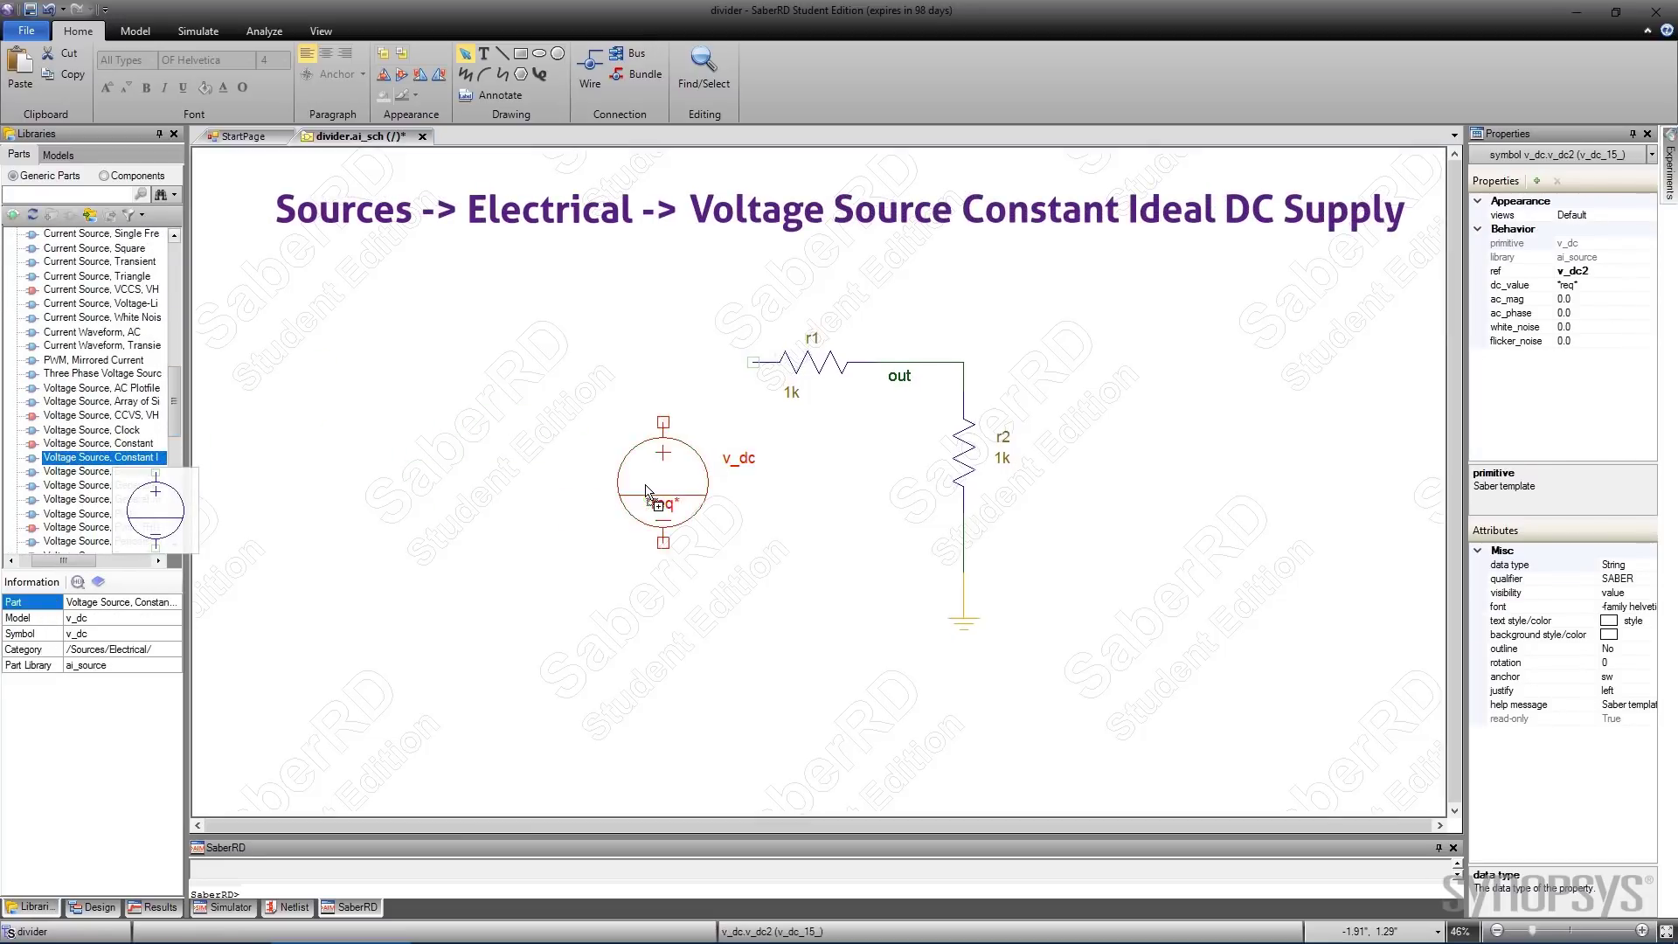
{"action": "left_click", "coordinate": [647, 491]}
{"action": "left_click", "coordinate": [1577, 285]}
{"action": "type", "text": "10"}
{"action": "key", "text": "Return"}
Wire the source's top terminal to r1 and name the net 'in' with its label shown
{"action": "left_click_drag", "start_coordinate": [755, 362], "coordinate": [662, 422]}
{"action": "left_click", "coordinate": [757, 362]}
{"action": "left_click", "coordinate": [1625, 214]}
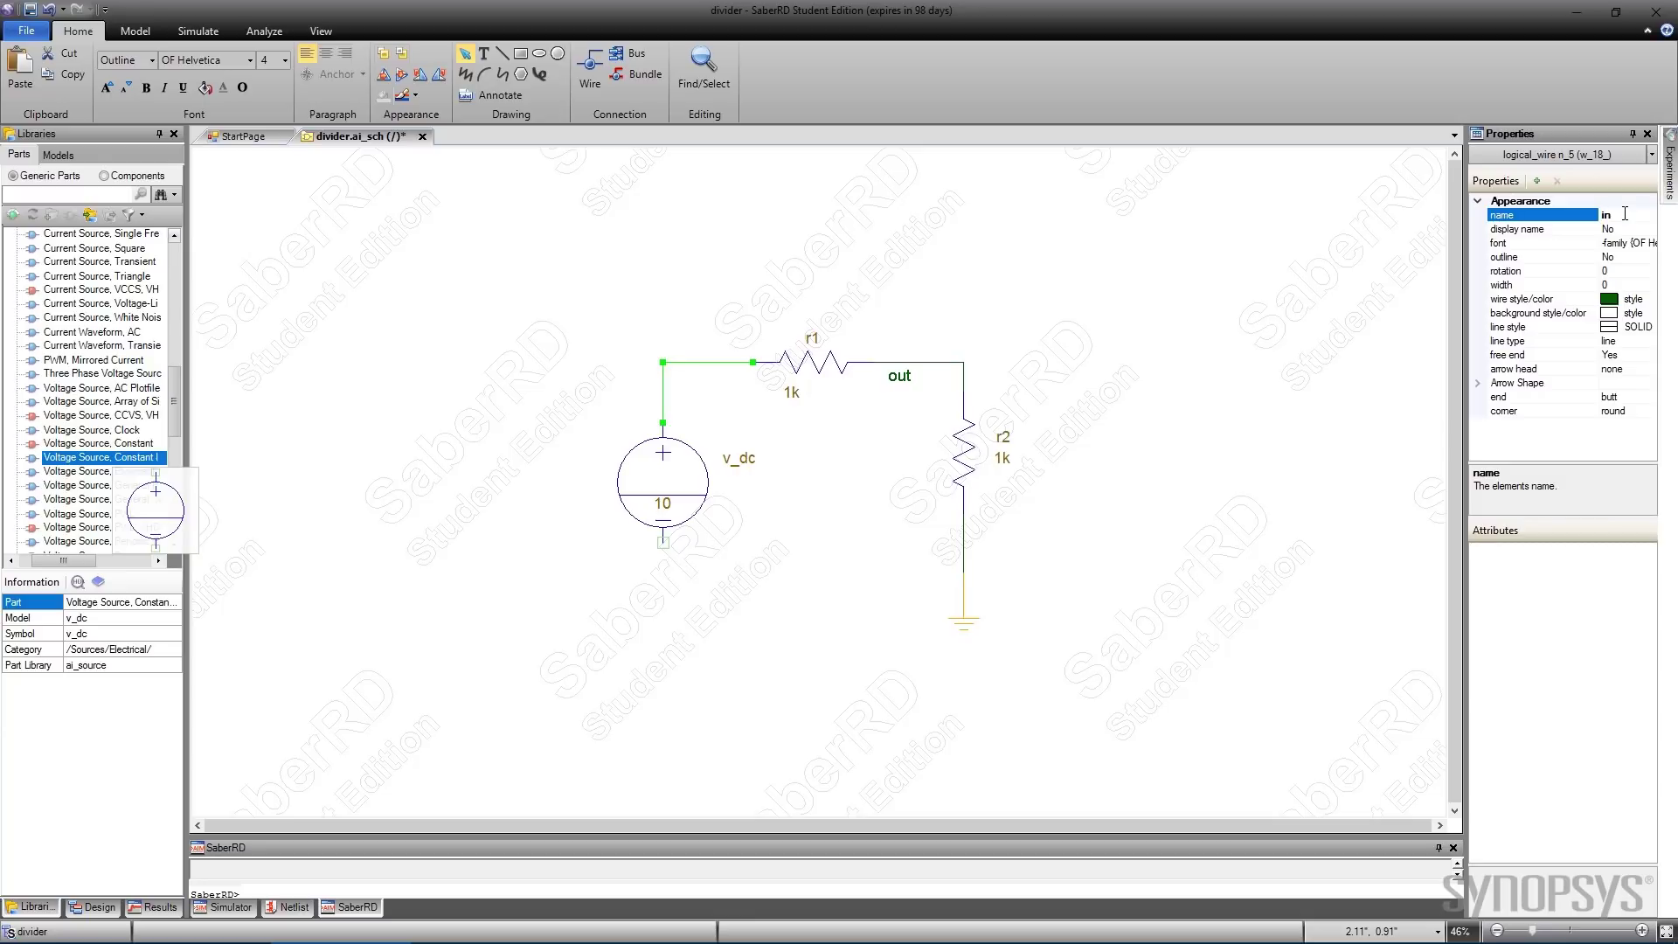
{"action": "left_click", "coordinate": [1613, 229]}
{"action": "left_click", "coordinate": [1617, 262]}
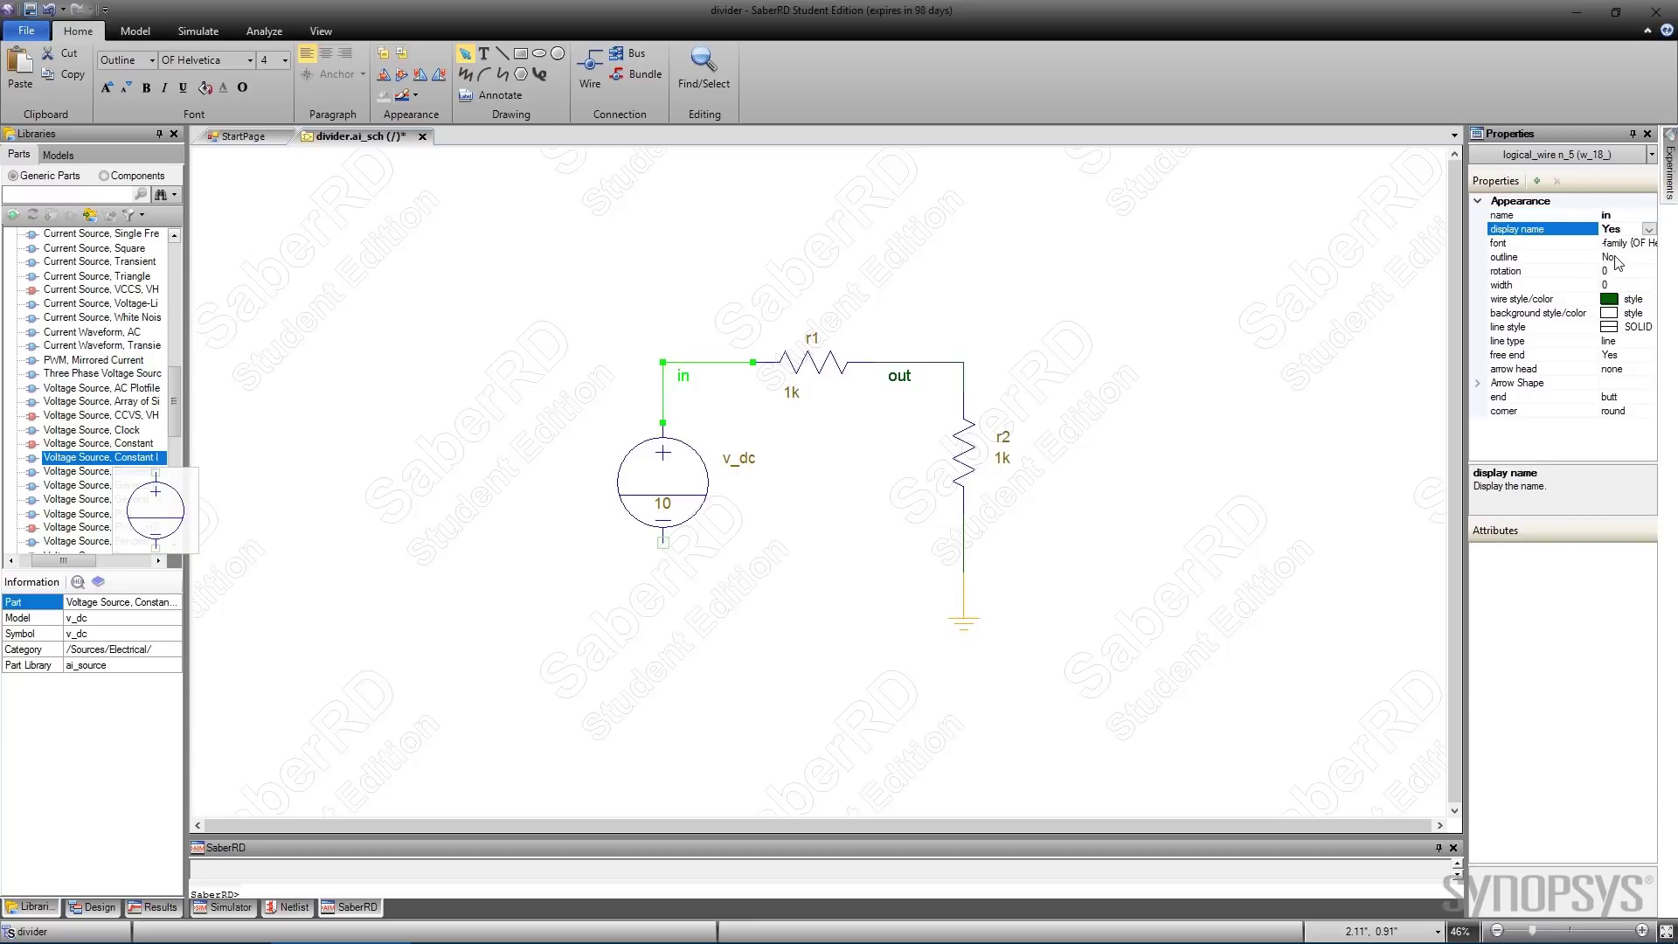
Copy the ground symbol and paste it under the source's bottom pin
{"action": "left_click", "coordinate": [964, 620]}
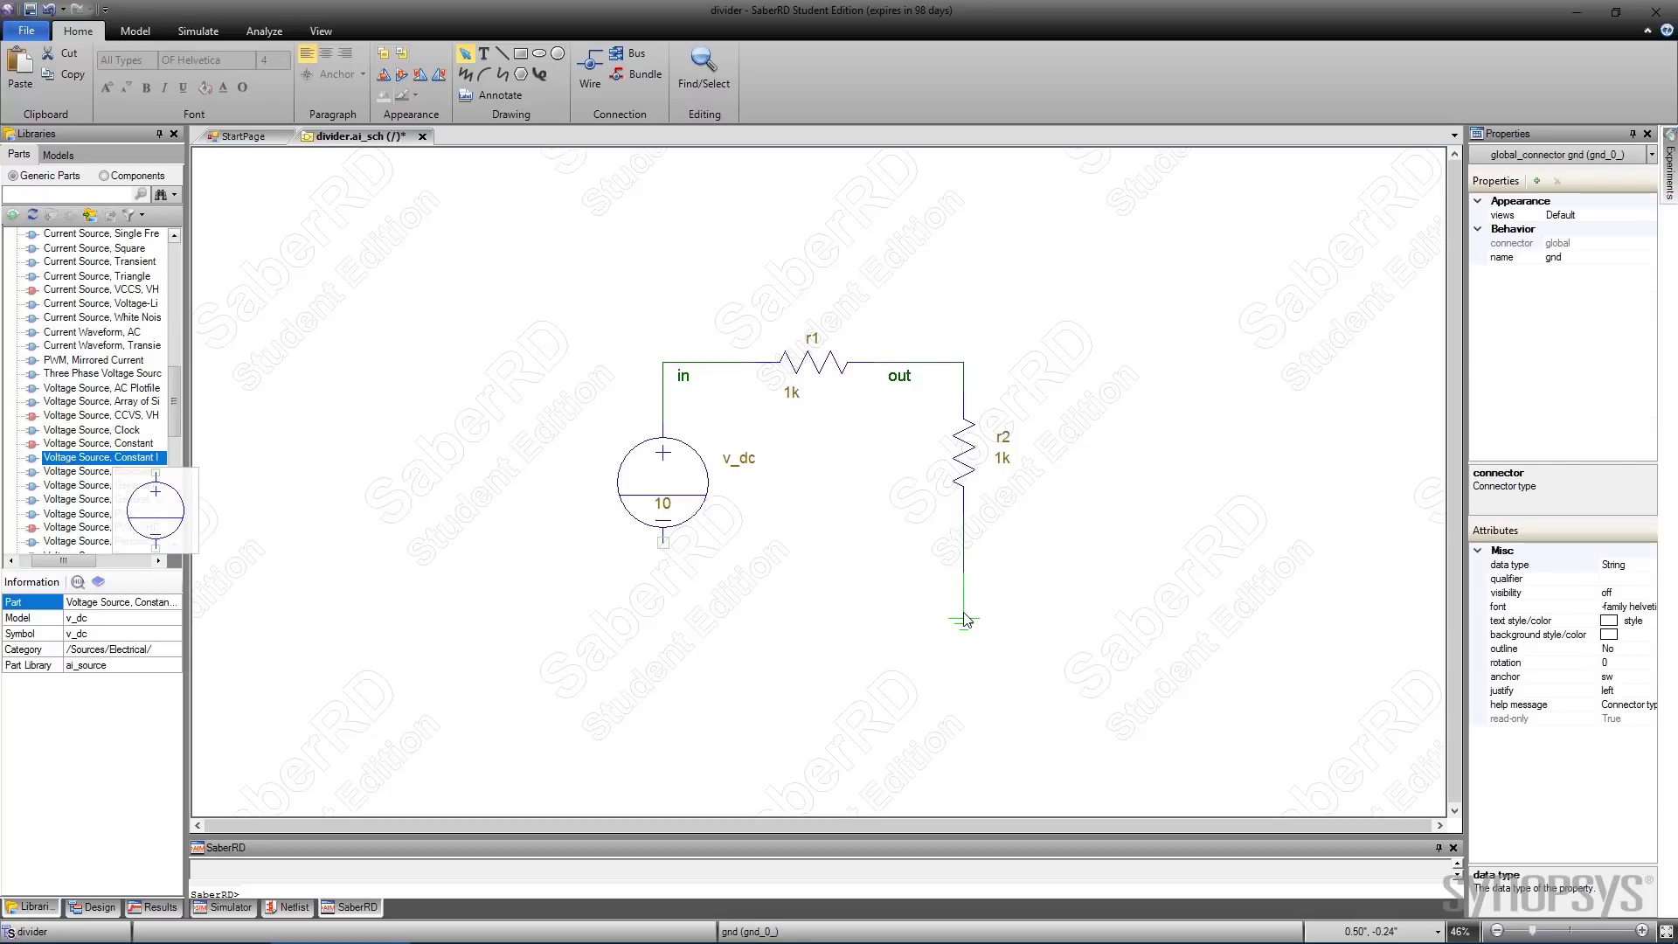
{"action": "key", "text": "ctrl+c"}
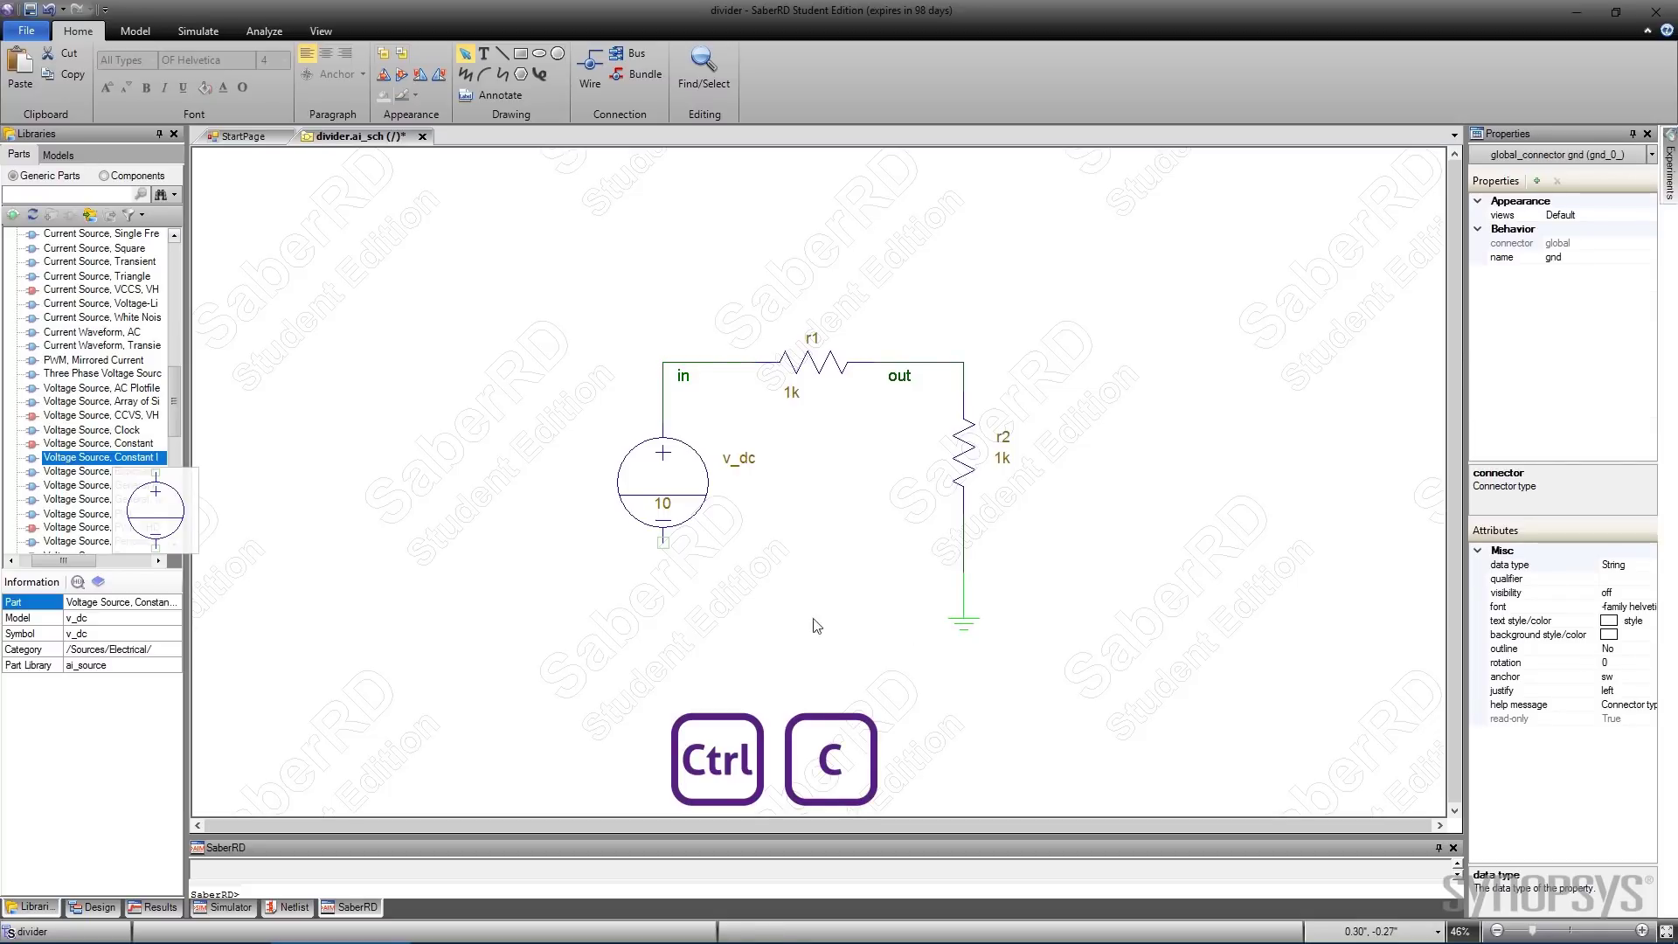
{"action": "key", "text": "ctrl+v"}
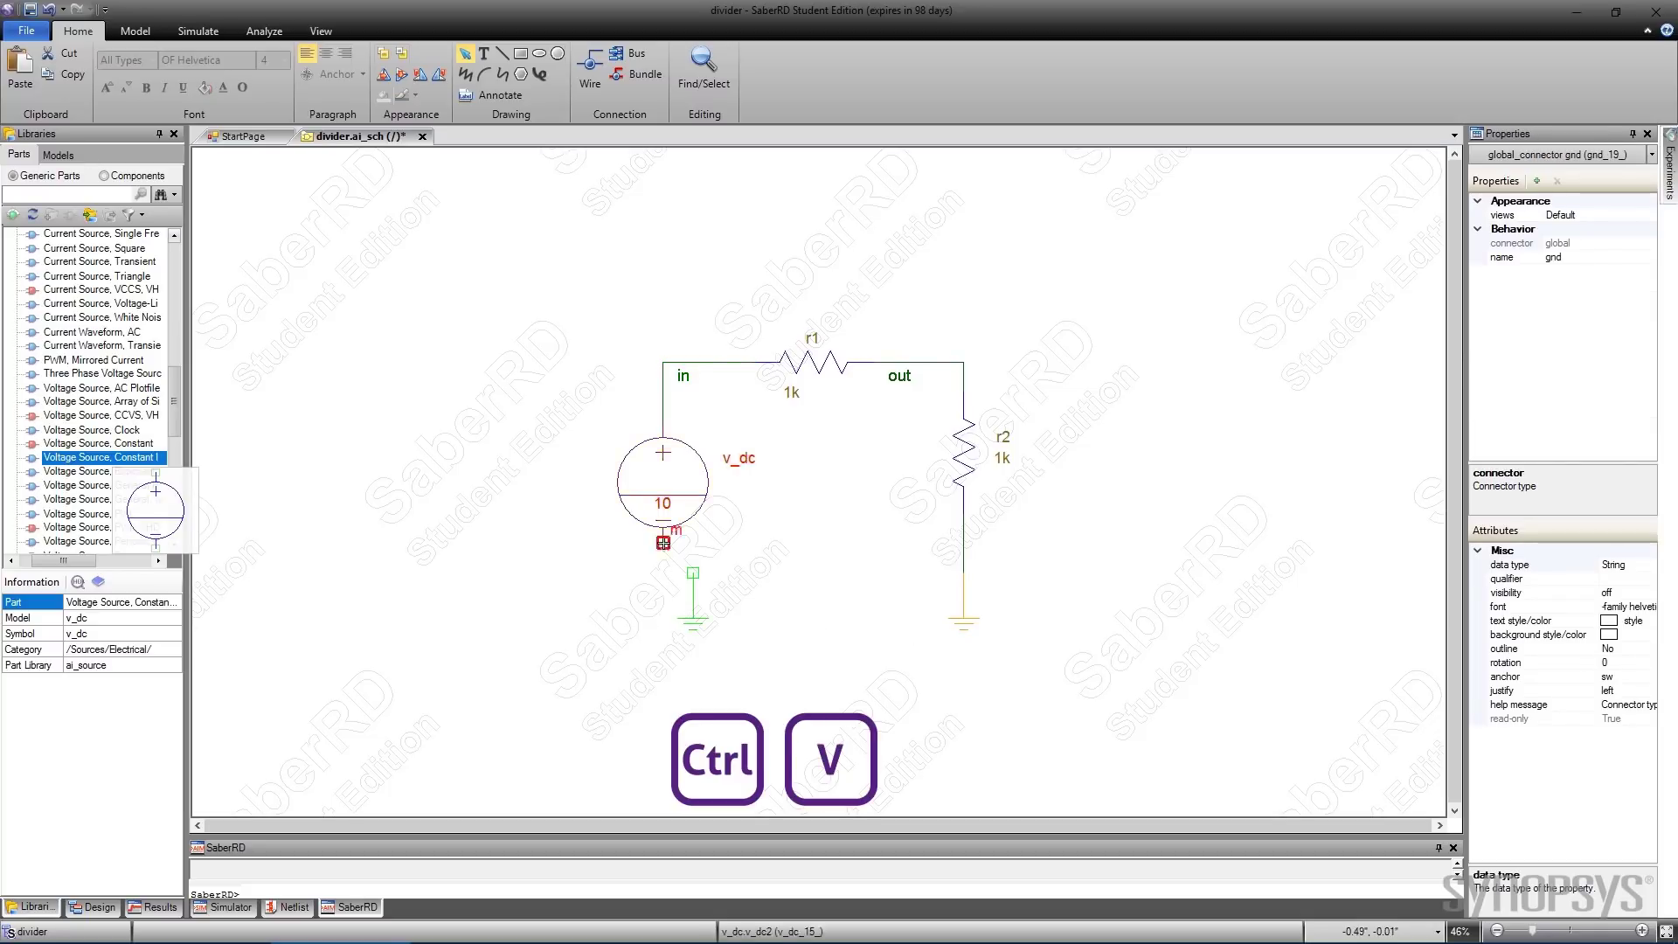
{"action": "left_click", "coordinate": [665, 606]}
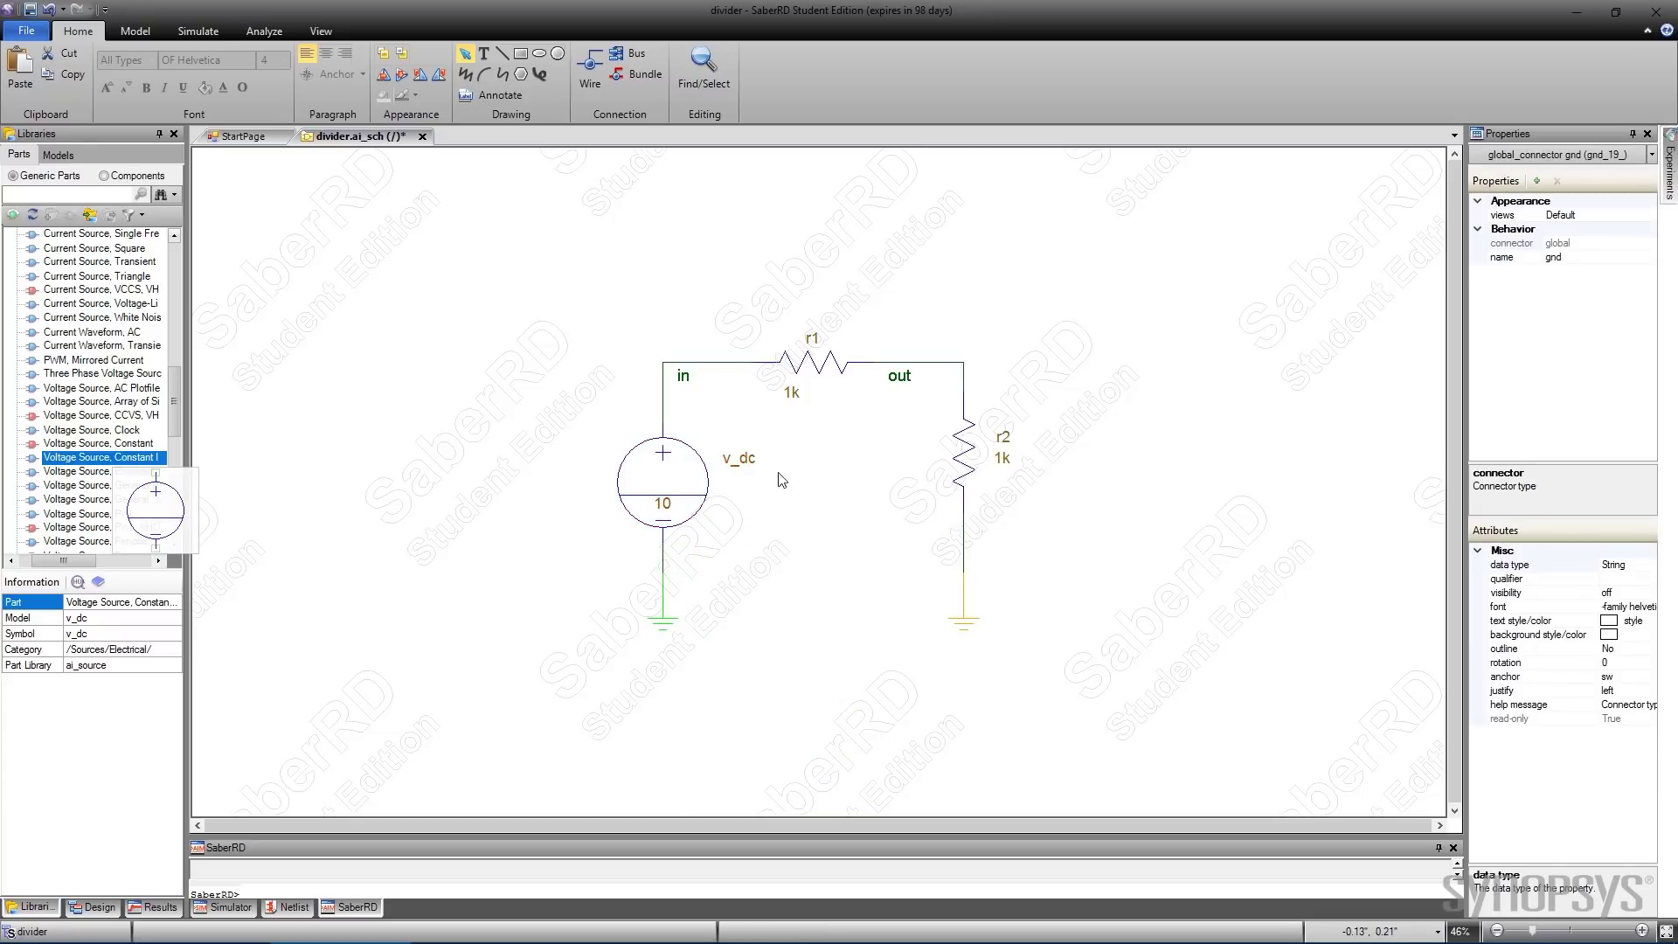
Zoom to fit the schematic and pan to centre the divider circuit
{"action": "right_click", "coordinate": [831, 291]}
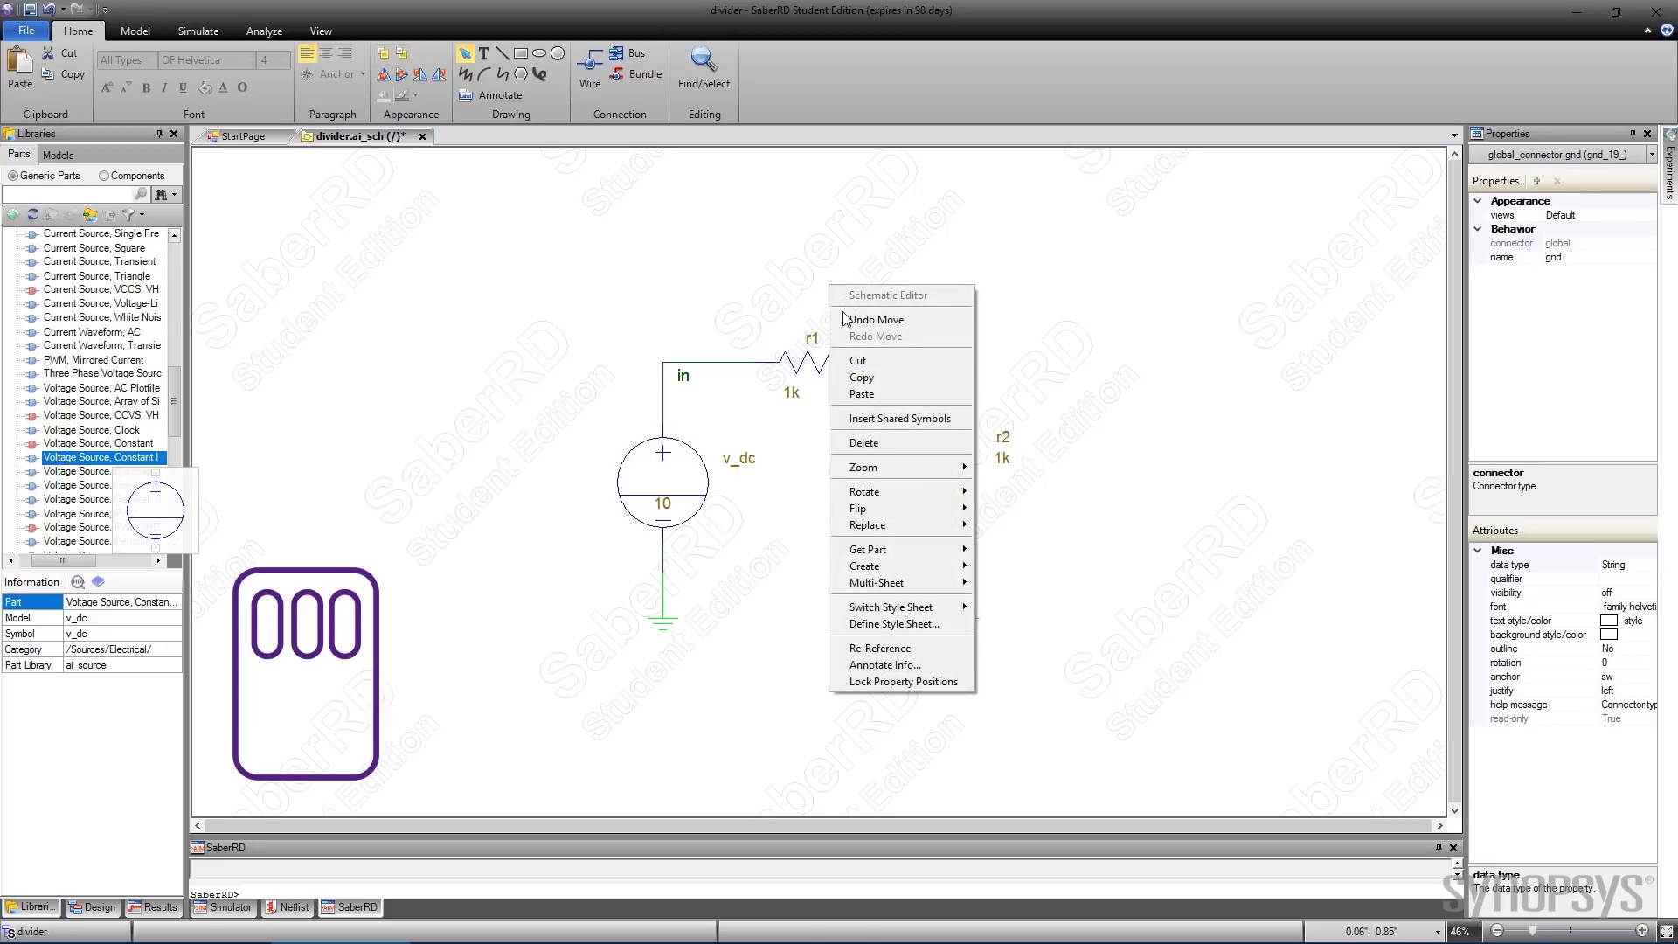
{"action": "mouse_move", "coordinate": [896, 470]}
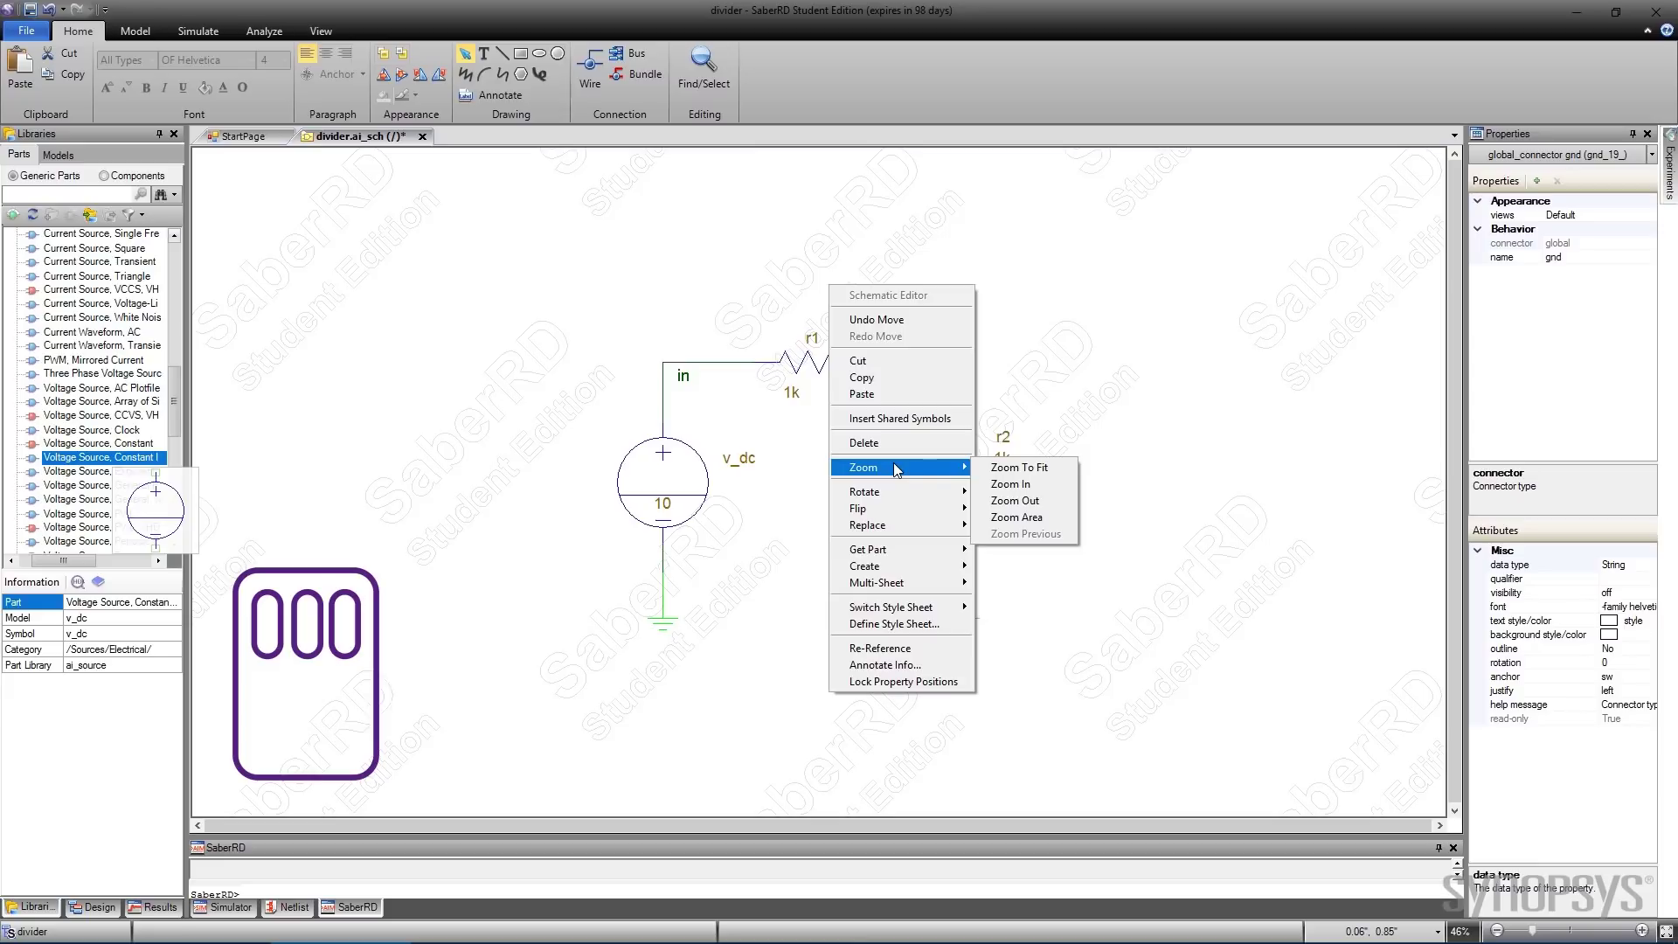
{"action": "left_click", "coordinate": [1006, 469]}
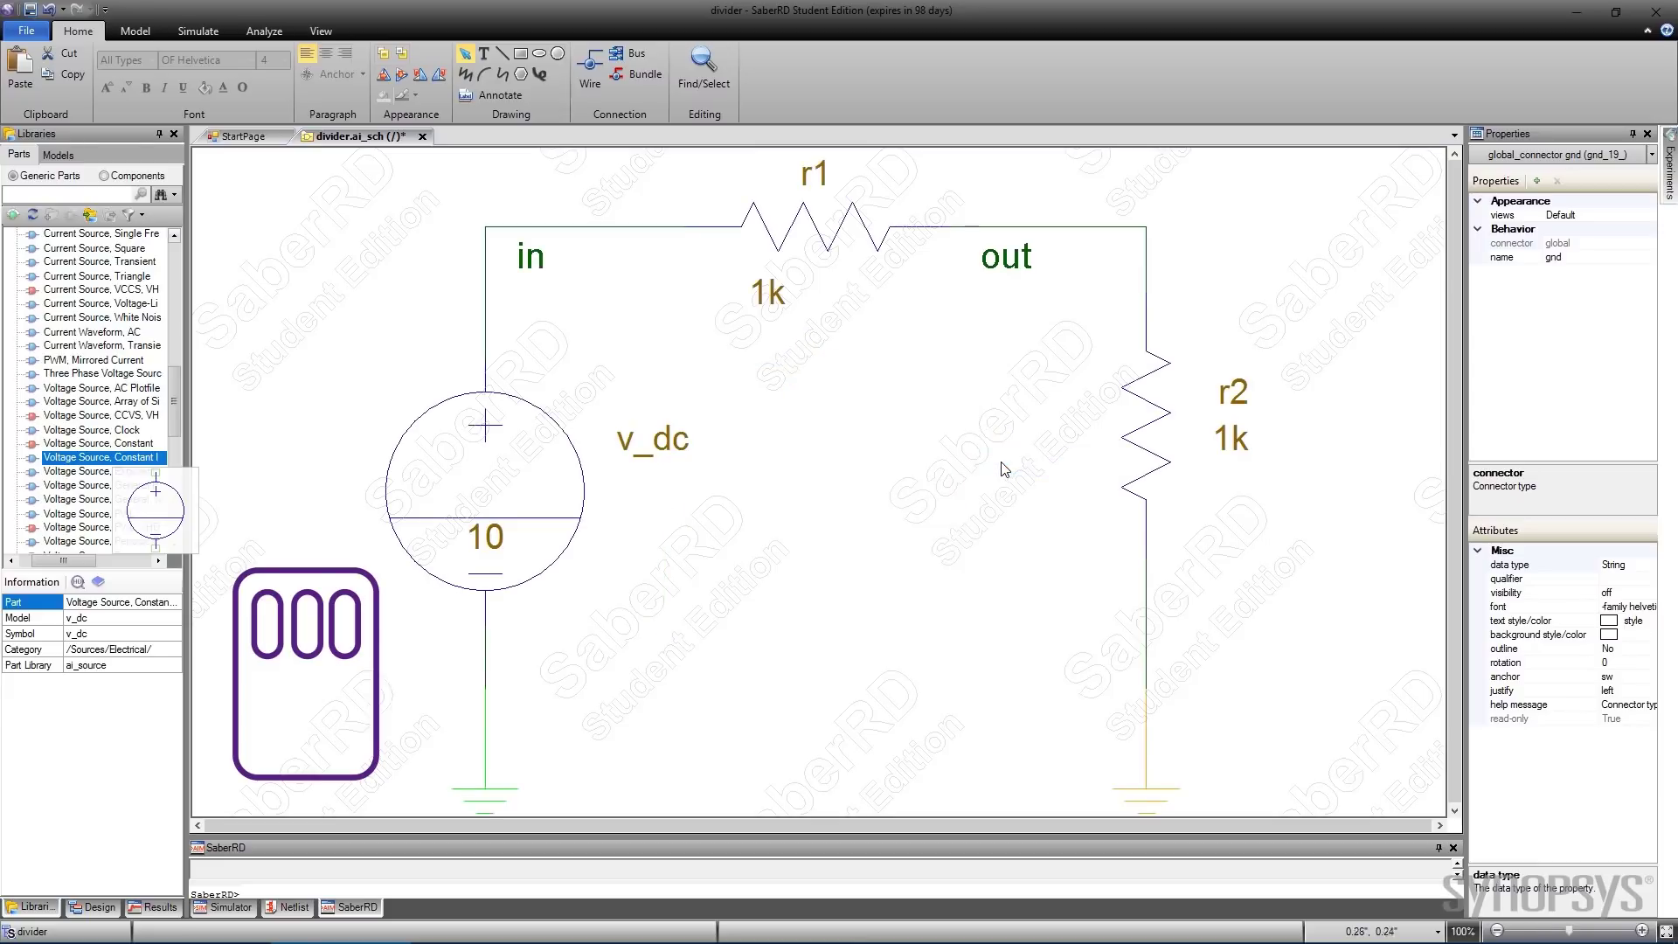
{"action": "mouse_move", "coordinate": [1000, 469]}
{"action": "left_mouse_down"}
{"action": "mouse_move", "coordinate": [852, 454]}
{"action": "mouse_move", "coordinate": [1022, 453]}
{"action": "mouse_move", "coordinate": [1005, 455]}
{"action": "left_mouse_up"}
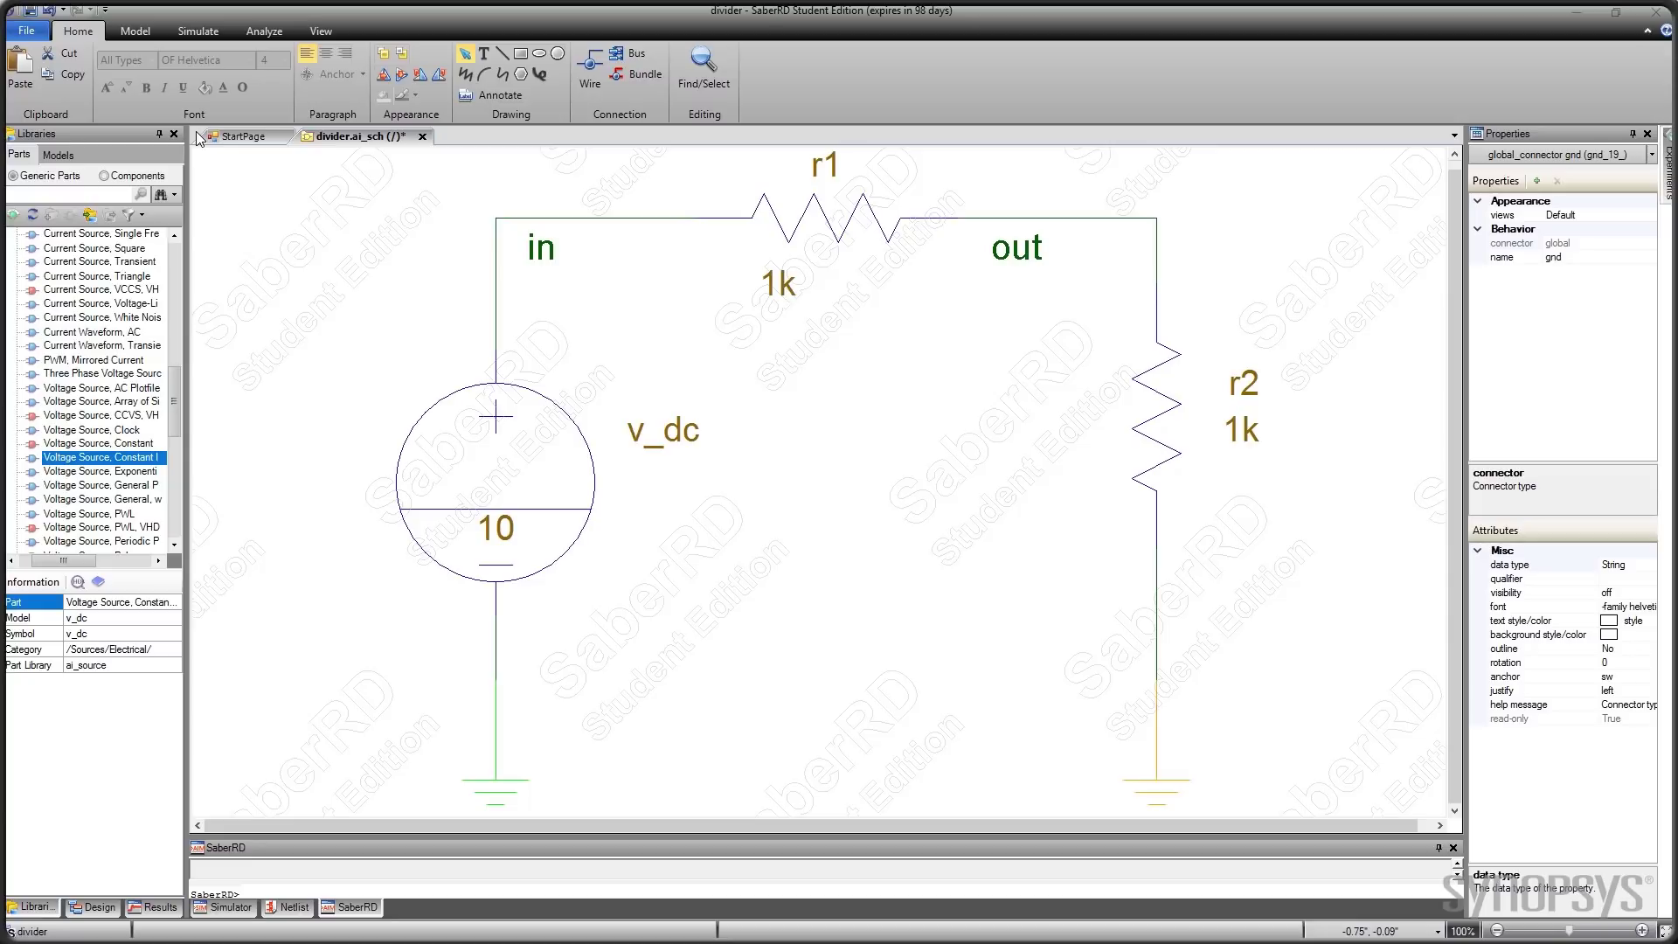
Run an Operating Point simulation of the divider, giving 5 V at out
{"action": "left_click", "coordinate": [199, 31]}
{"action": "left_click", "coordinate": [65, 55]}
{"action": "left_click", "coordinate": [52, 69]}
{"action": "left_click", "coordinate": [17, 86]}
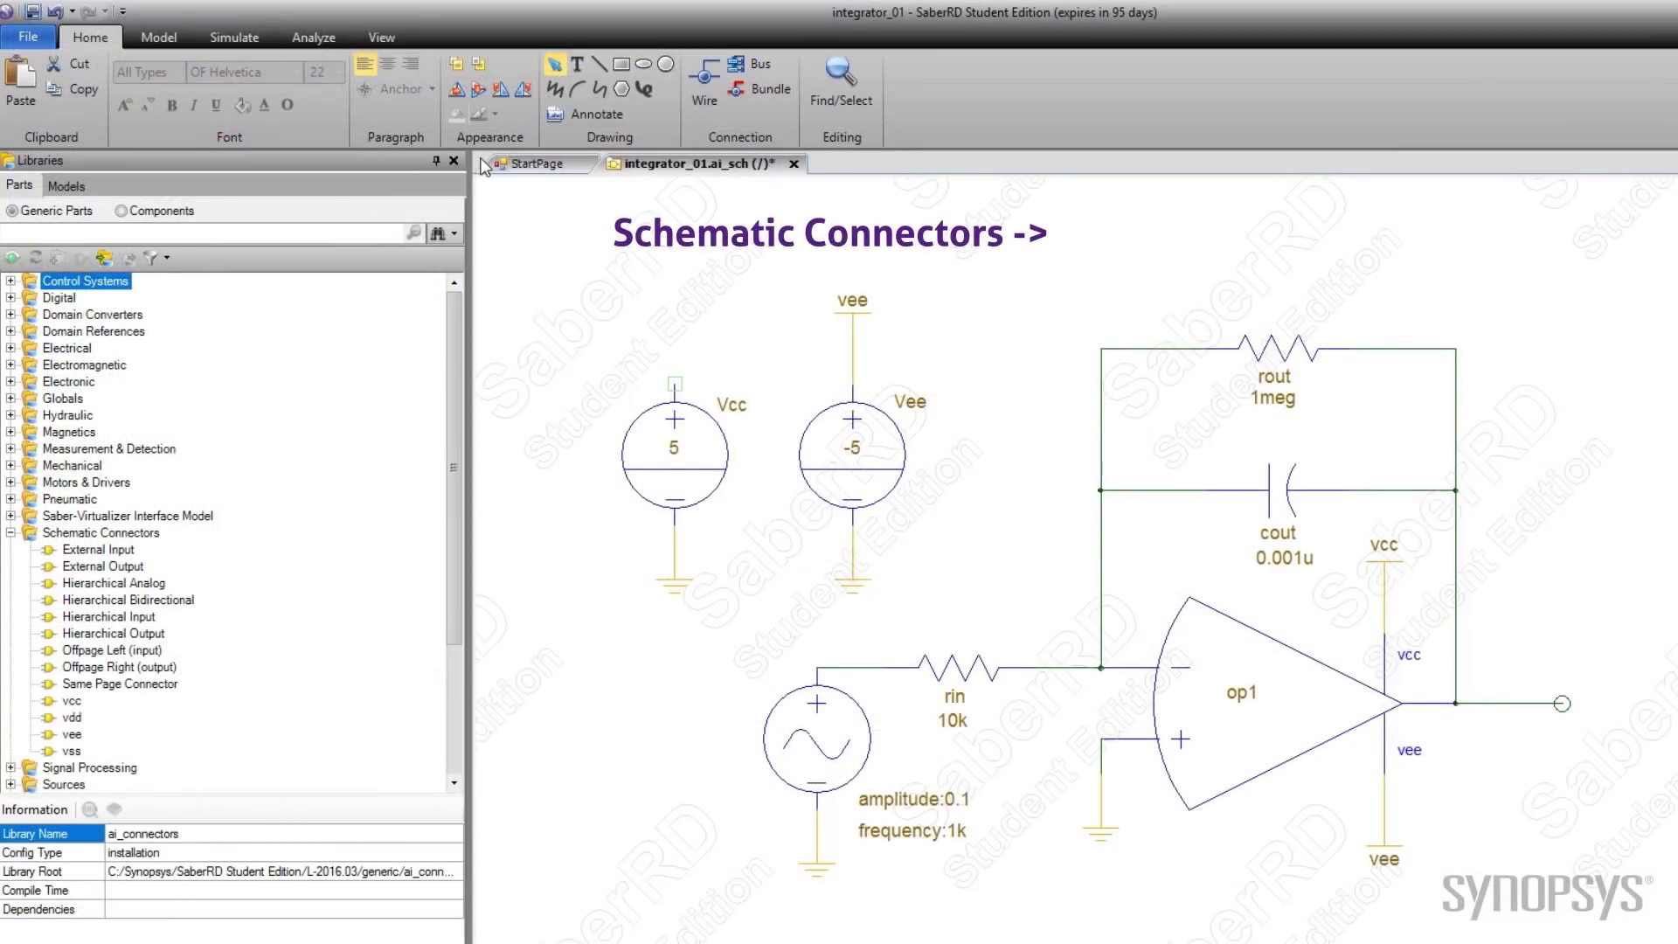
Attach a vcc connector to the Vcc source and a same-page connector to op1's output
{"action": "left_click_drag", "start_coordinate": [71, 700], "coordinate": [674, 346]}
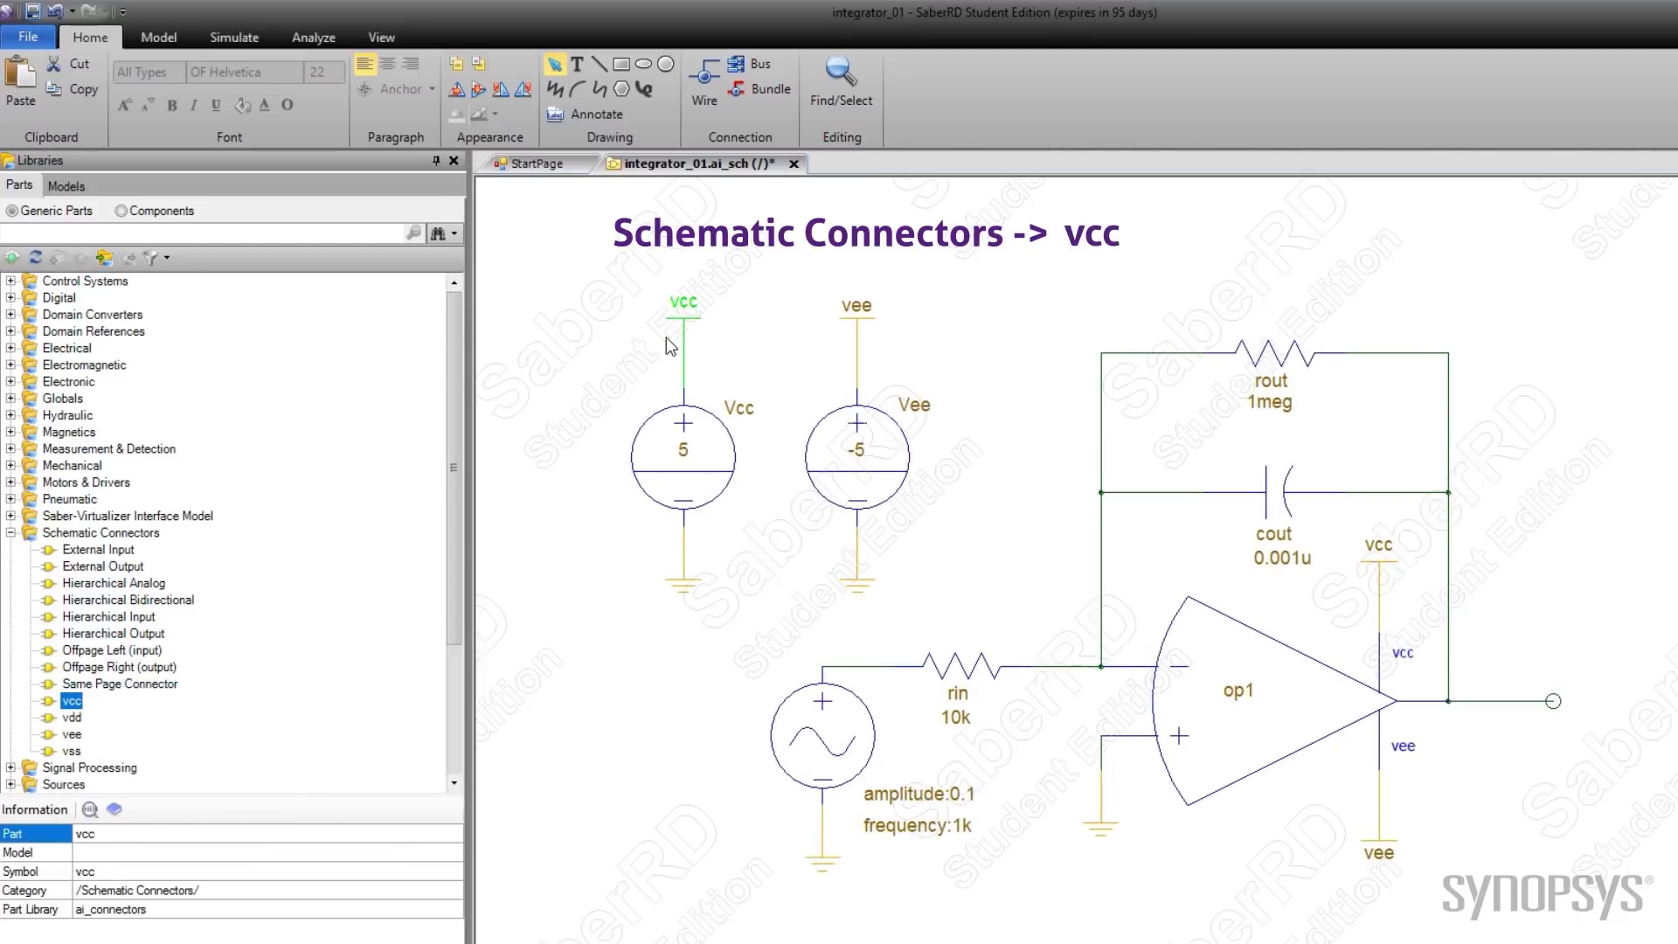
{"action": "mouse_move", "coordinate": [156, 685]}
{"action": "left_click_drag", "start_coordinate": [155, 685], "coordinate": [1589, 647]}
{"action": "double_click", "coordinate": [1606, 685]}
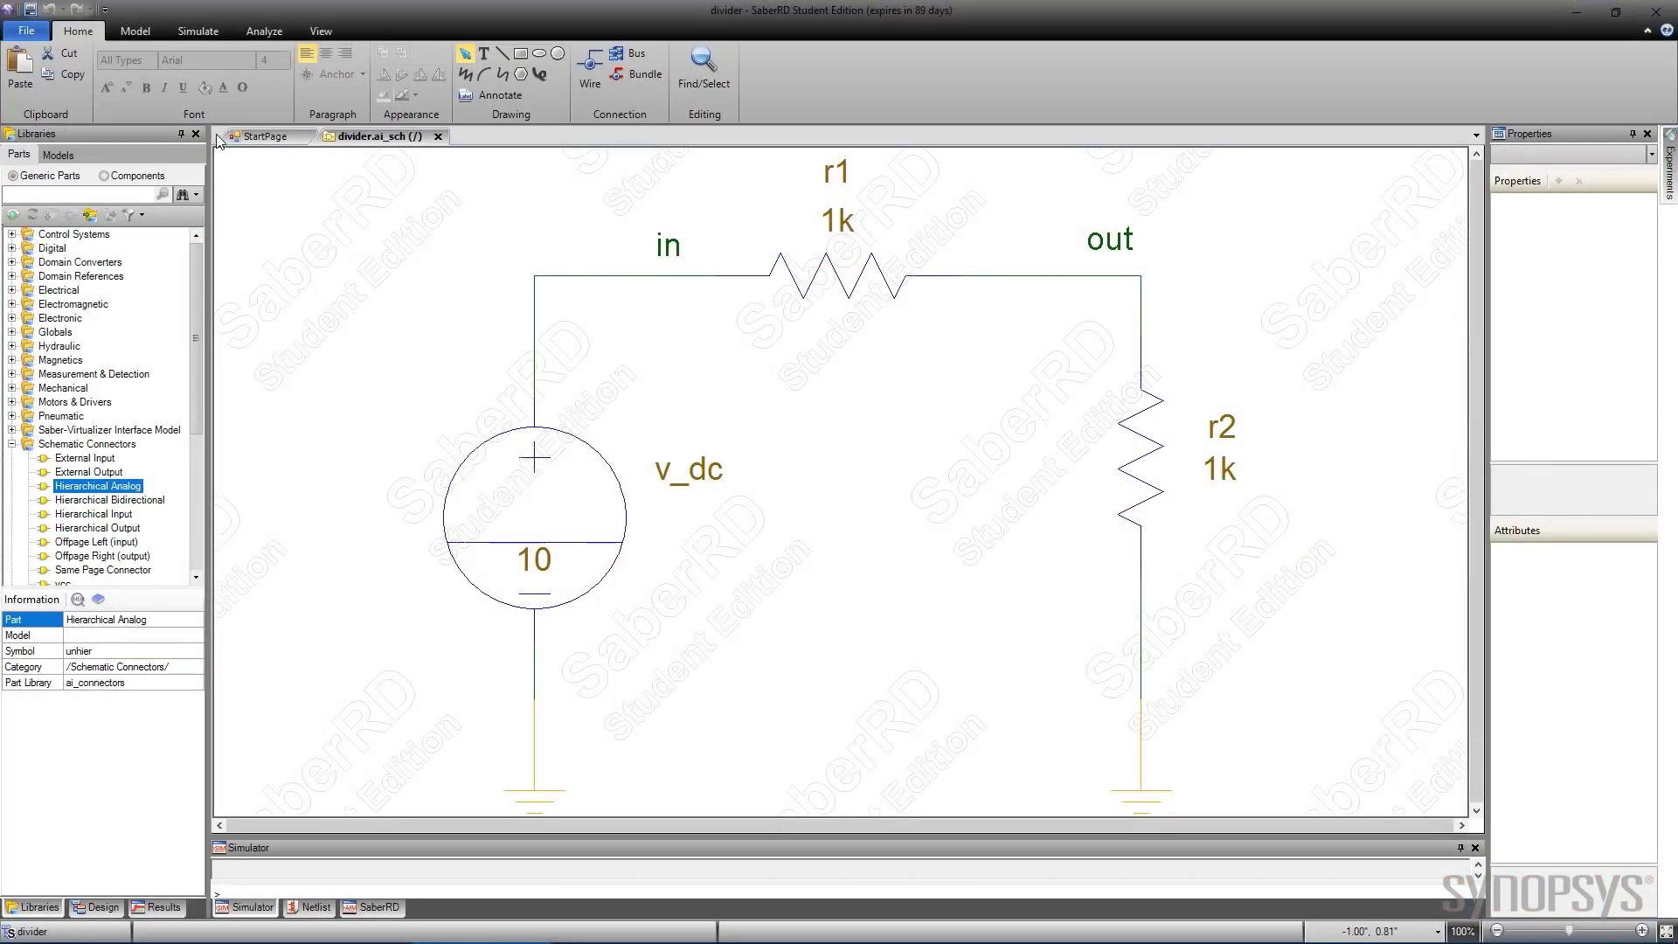
Delete the voltage source v_dc and both ground symbols
{"action": "right_click", "coordinate": [450, 516]}
{"action": "left_click", "coordinate": [525, 914]}
{"action": "right_click", "coordinate": [550, 647]}
{"action": "right_click", "coordinate": [535, 690]}
{"action": "left_click", "coordinate": [570, 927]}
{"action": "right_click", "coordinate": [1140, 743]}
{"action": "left_click", "coordinate": [1172, 927]}
Place hierarchical ports on the in and out nets and a gnd port at r2's bottom
{"action": "left_click_drag", "start_coordinate": [113, 486], "coordinate": [535, 396]}
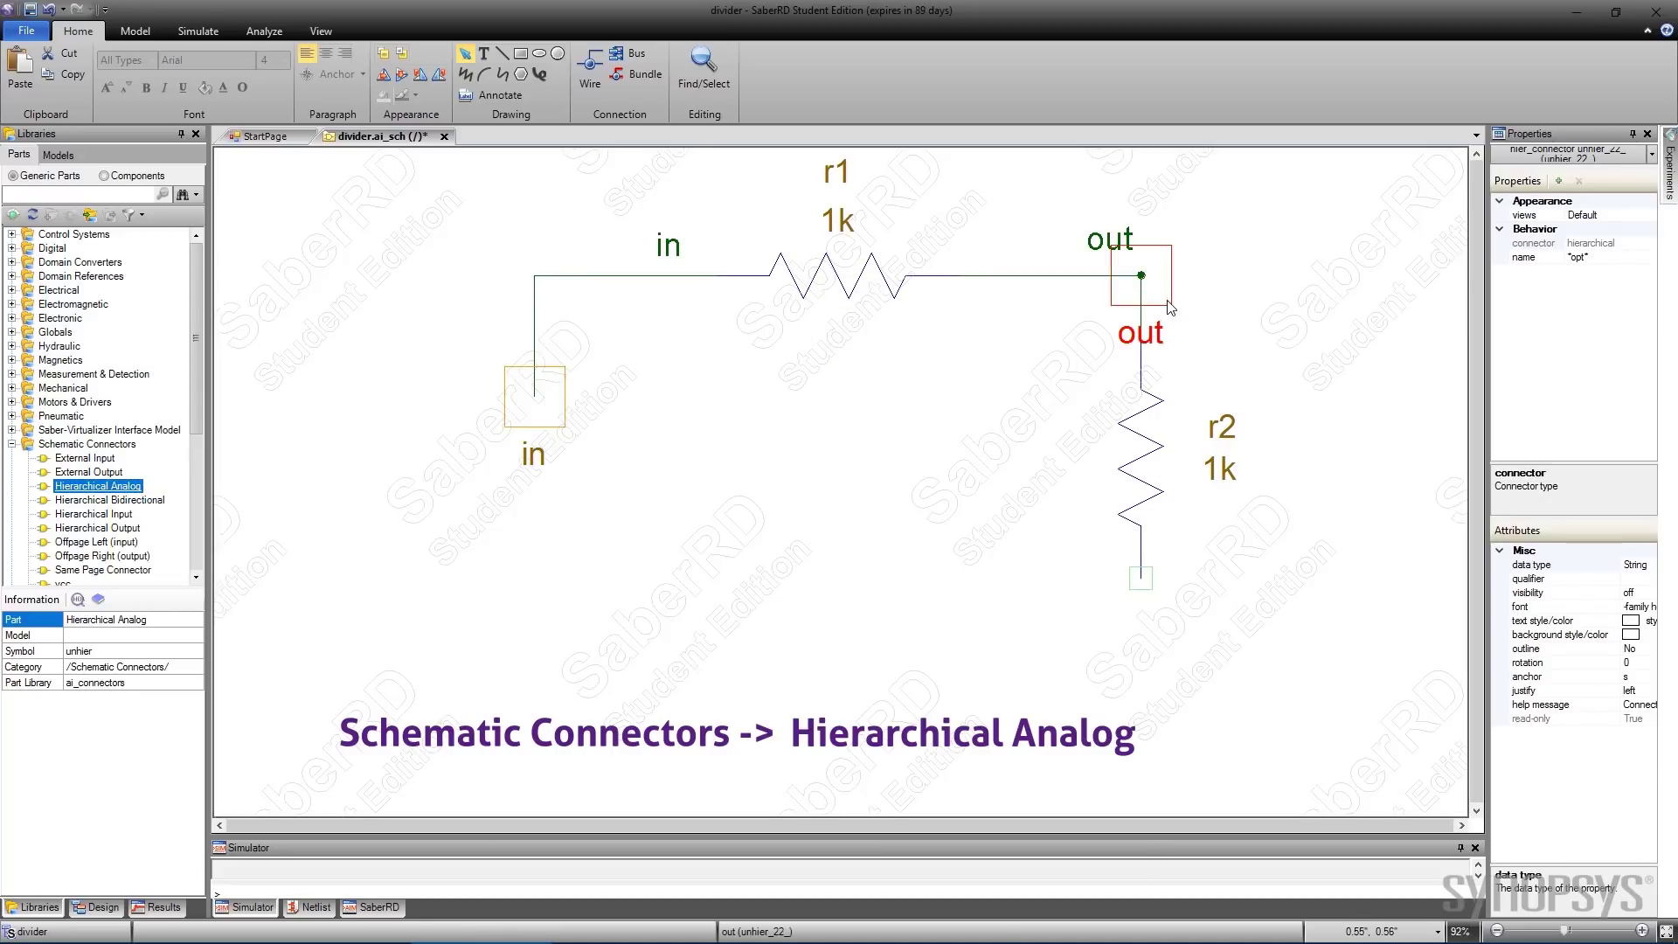
{"action": "left_click_drag", "start_coordinate": [1171, 306], "coordinate": [1284, 304]}
{"action": "left_click_drag", "start_coordinate": [98, 486], "coordinate": [1141, 577]}
{"action": "double_click", "coordinate": [1143, 636]}
{"action": "type", "text": "gnd"}
{"action": "key", "text": "Return"}
Set the resistances to r1_value and r2_value and save the schematic
{"action": "double_click", "coordinate": [839, 221]}
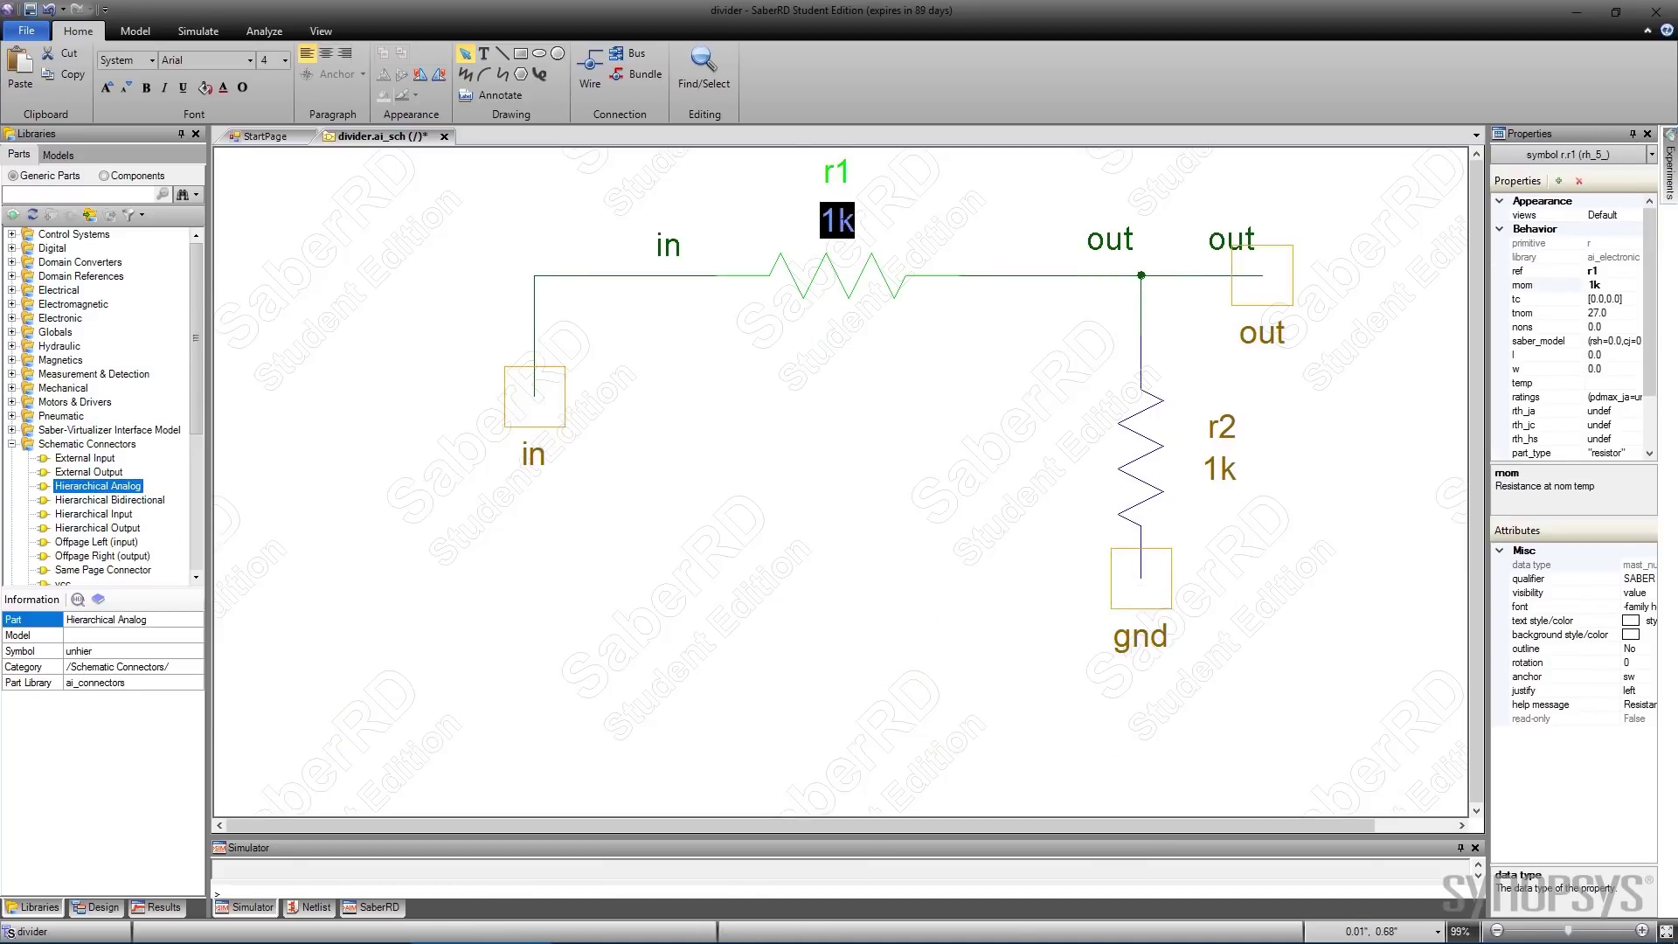
{"action": "type", "text": "r1_value"}
{"action": "double_click", "coordinate": [1221, 469]}
{"action": "type", "text": "r2_value"}
{"action": "key", "text": "ctrl+s"}
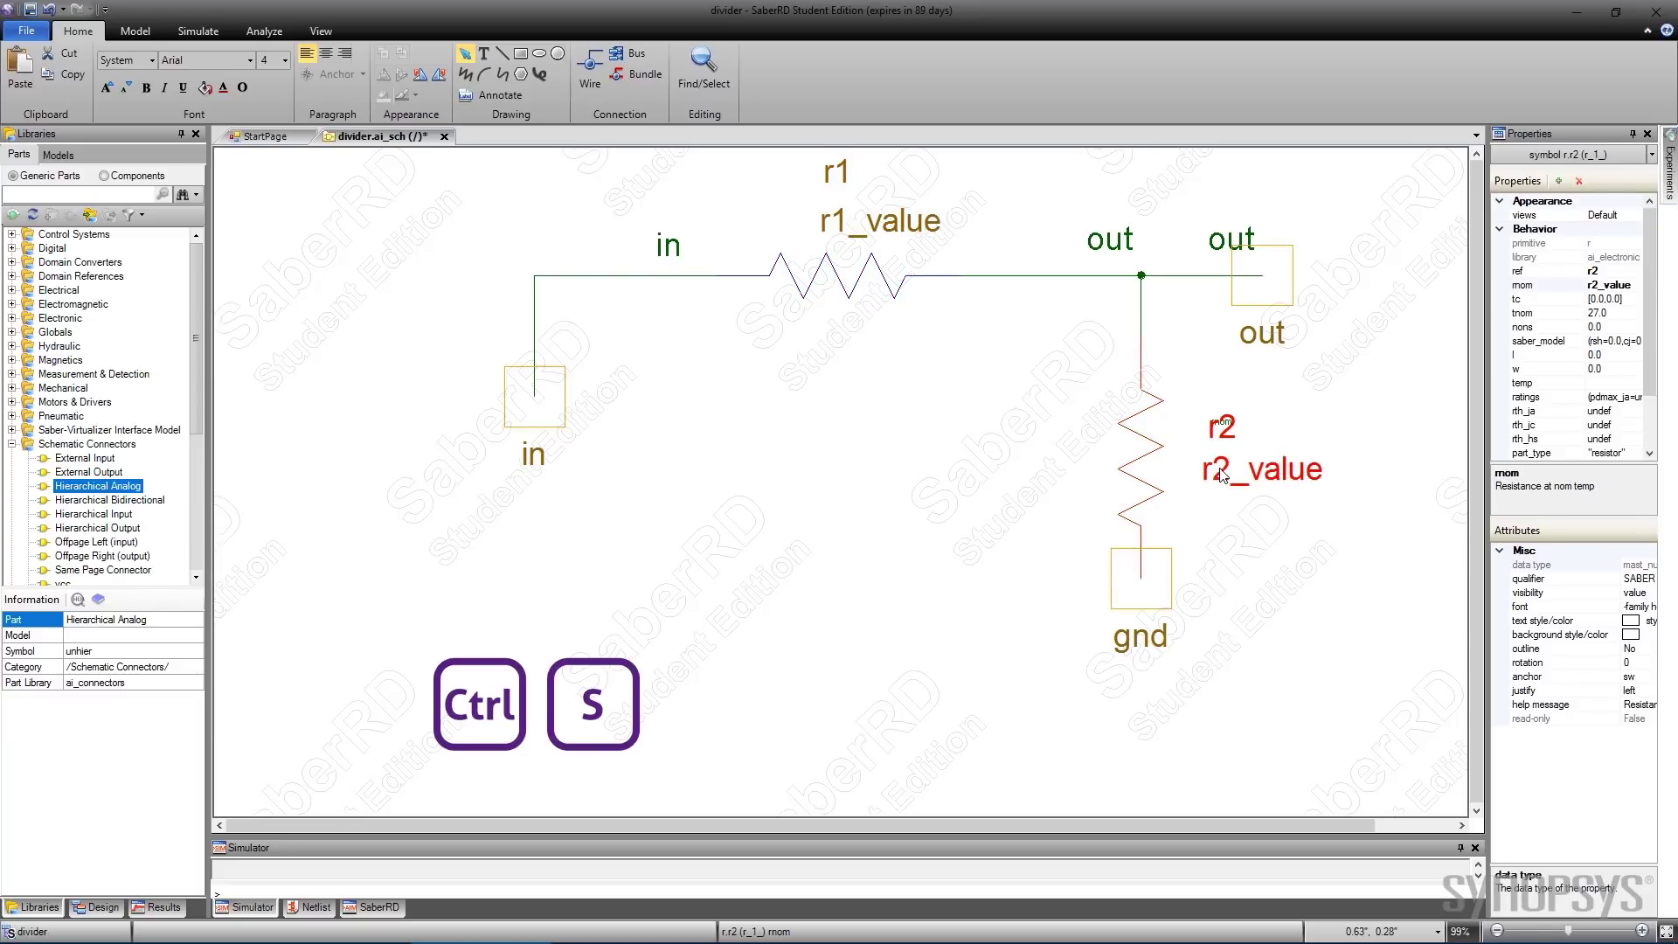
{"action": "left_click", "coordinate": [749, 468]}
Create a symbol from the schematic and save it as divider
{"action": "right_click", "coordinate": [849, 465]}
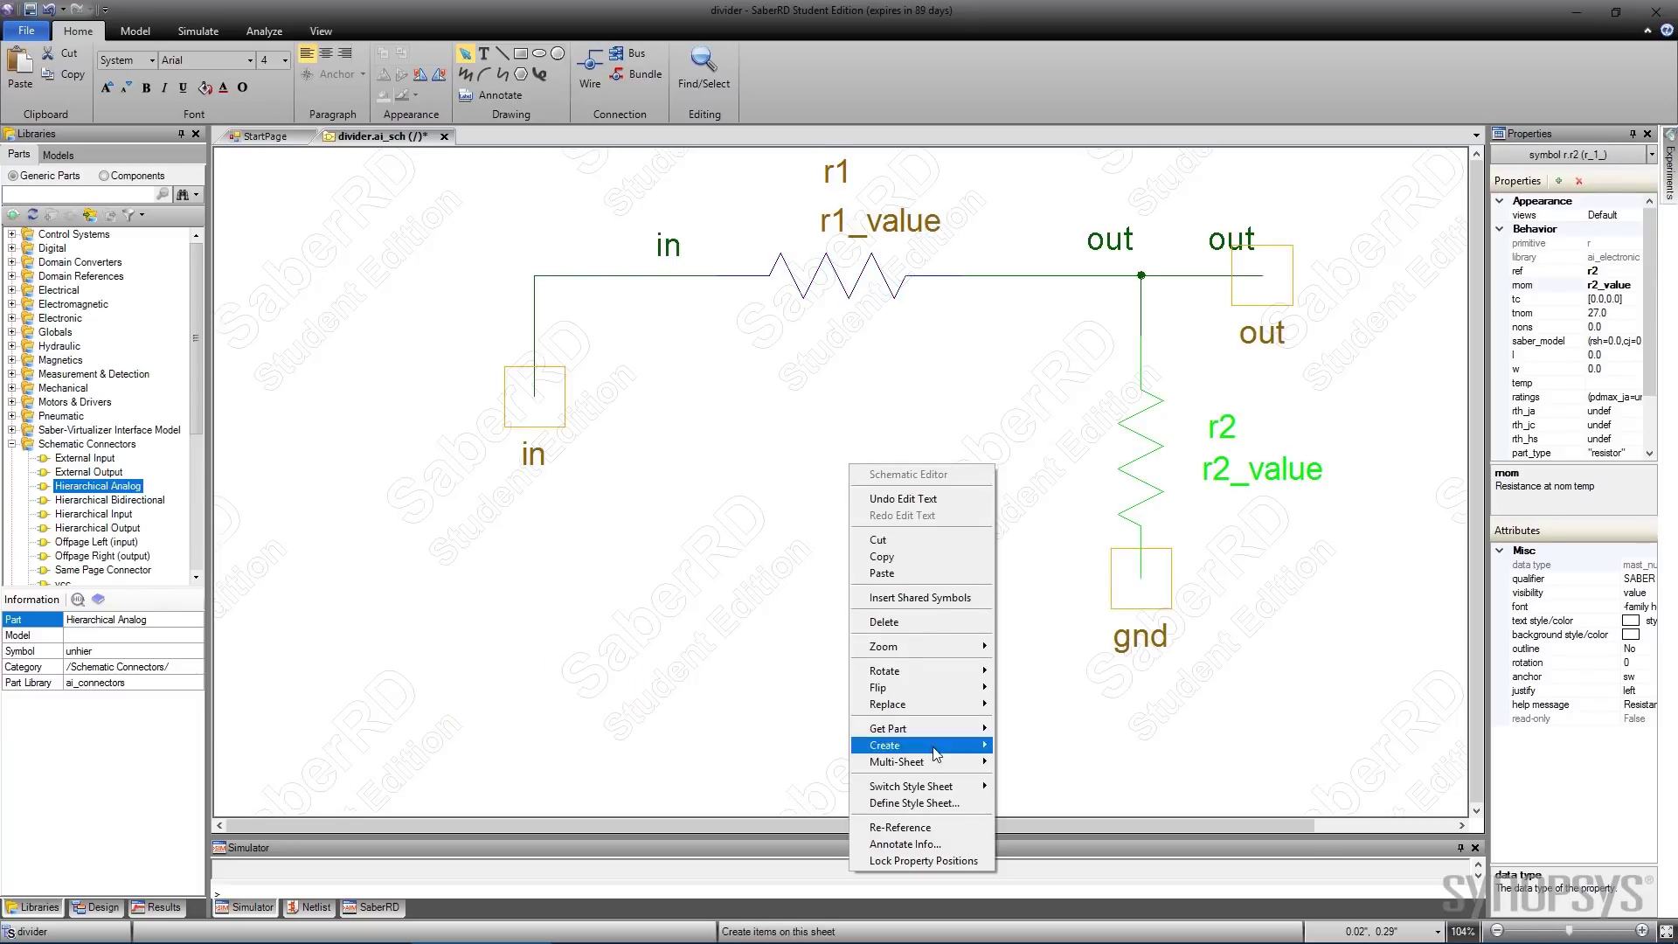
{"action": "mouse_move", "coordinate": [935, 753]}
{"action": "left_click", "coordinate": [1081, 797]}
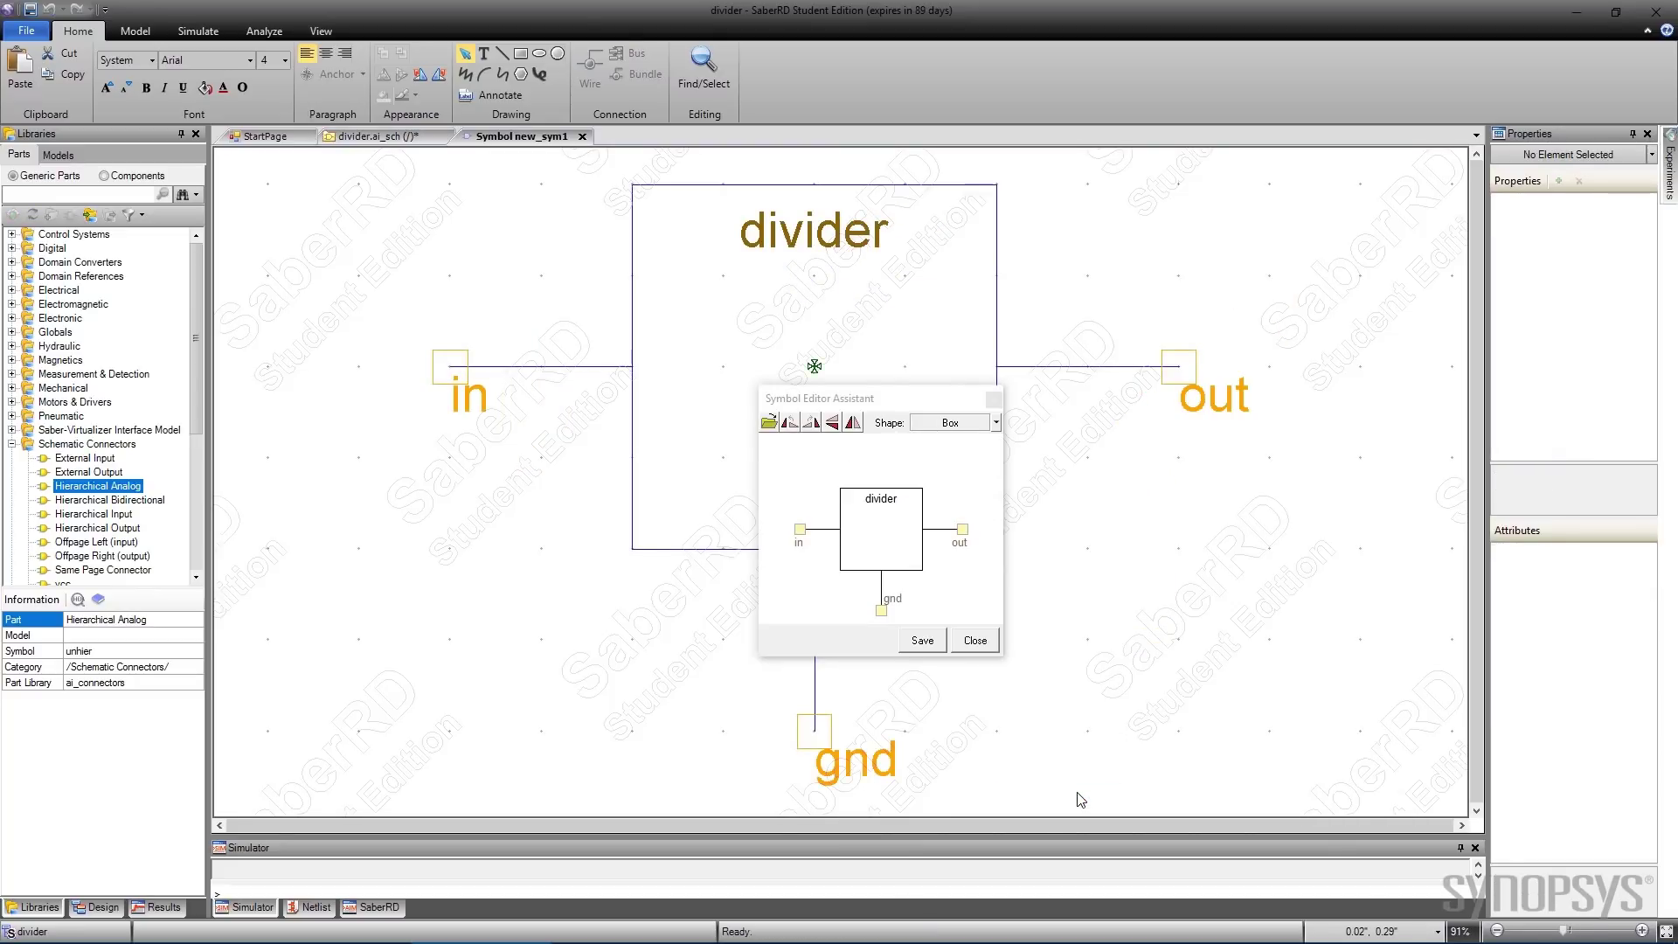
{"action": "left_click", "coordinate": [922, 640]}
{"action": "left_click", "coordinate": [1469, 860]}
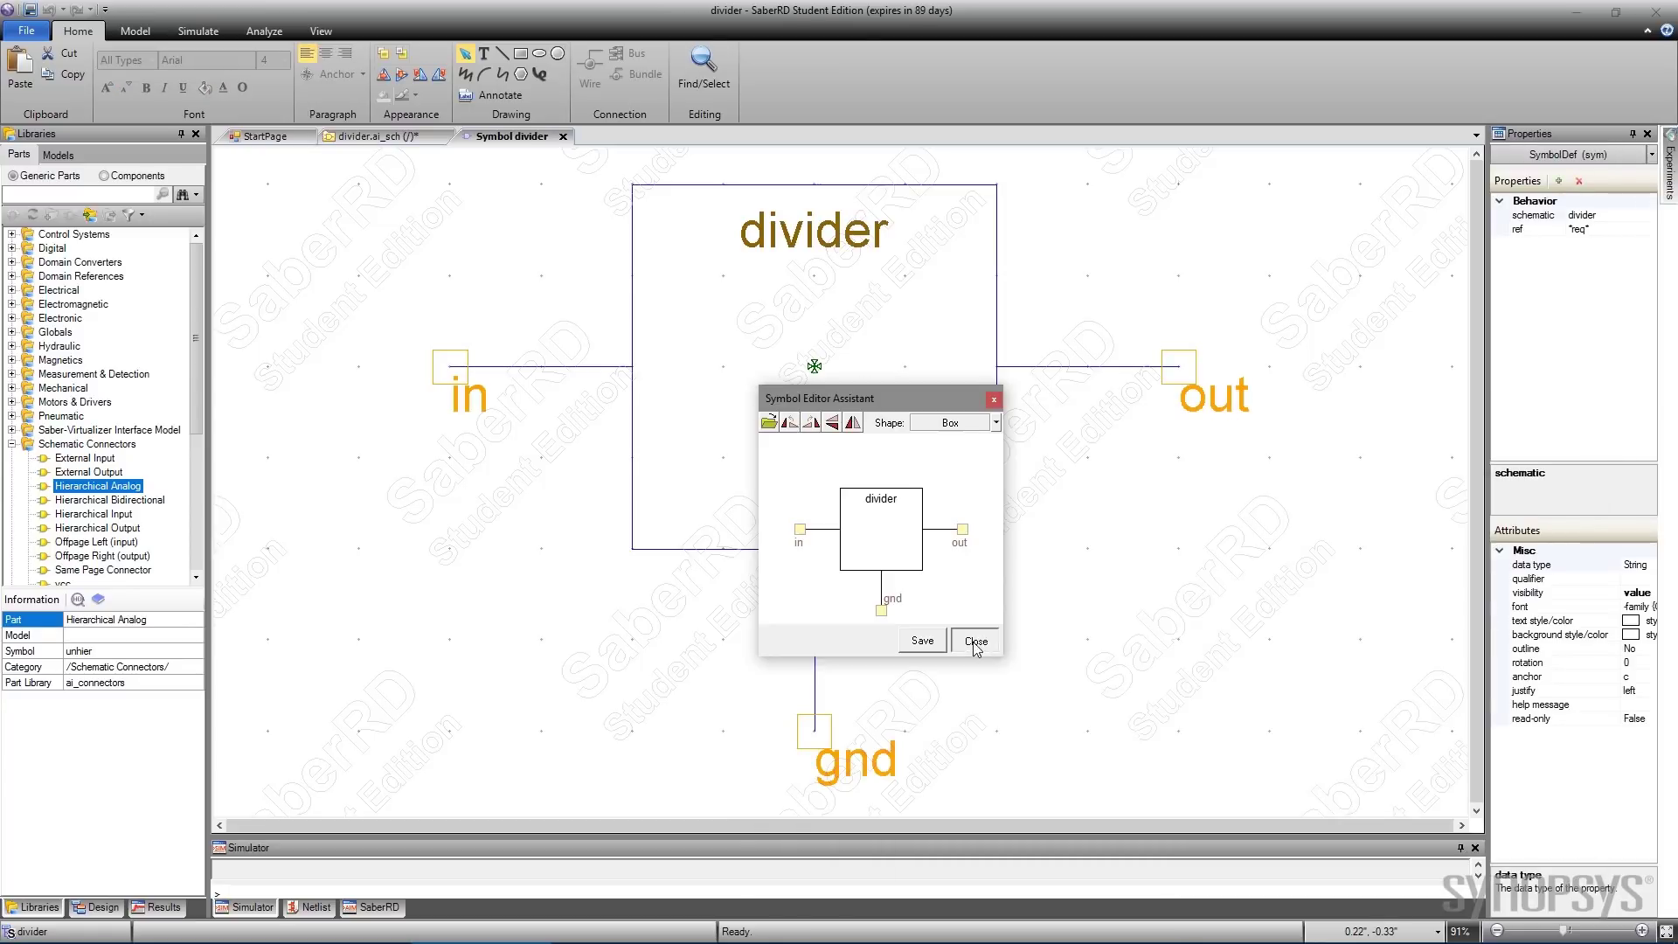
{"action": "left_click", "coordinate": [976, 645]}
Add symbol properties r1_value and r2_value, each with initial value 1k
{"action": "left_click", "coordinate": [1558, 180]}
{"action": "type", "text": "r1_value"}
{"action": "left_click", "coordinate": [861, 489]}
{"action": "type", "text": "1k"}
{"action": "key", "text": "Return"}
{"action": "left_click", "coordinate": [1558, 181]}
{"action": "type", "text": "r2_value"}
{"action": "left_click", "coordinate": [874, 488]}
{"action": "type", "text": "1k"}
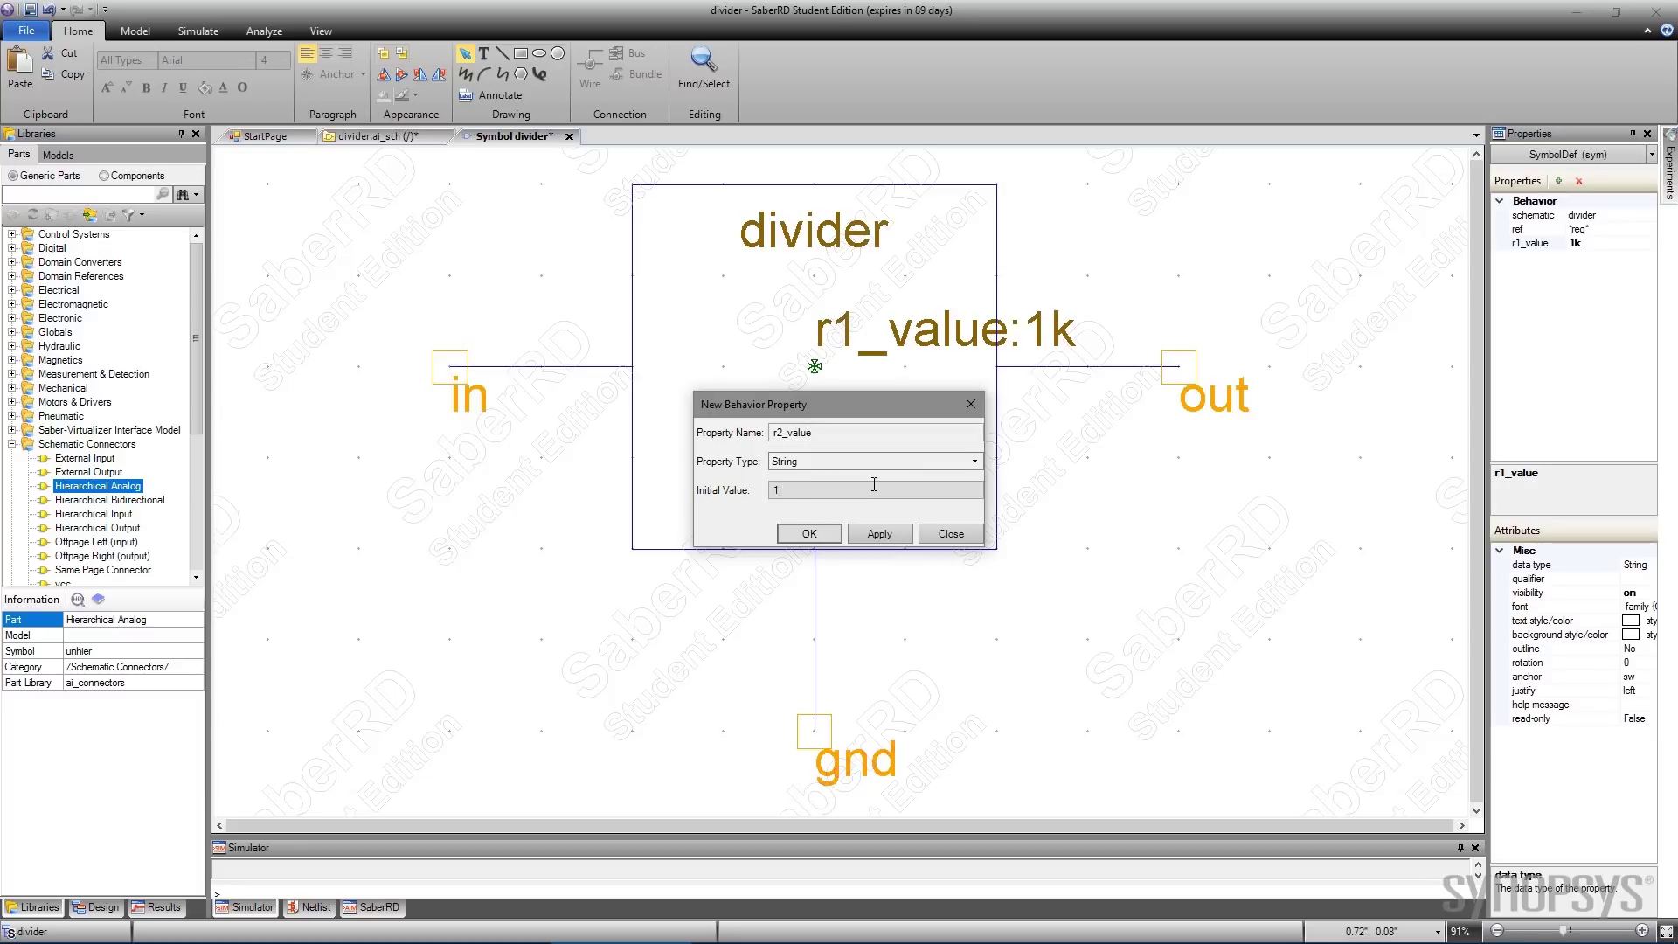
{"action": "left_click", "coordinate": [797, 535]}
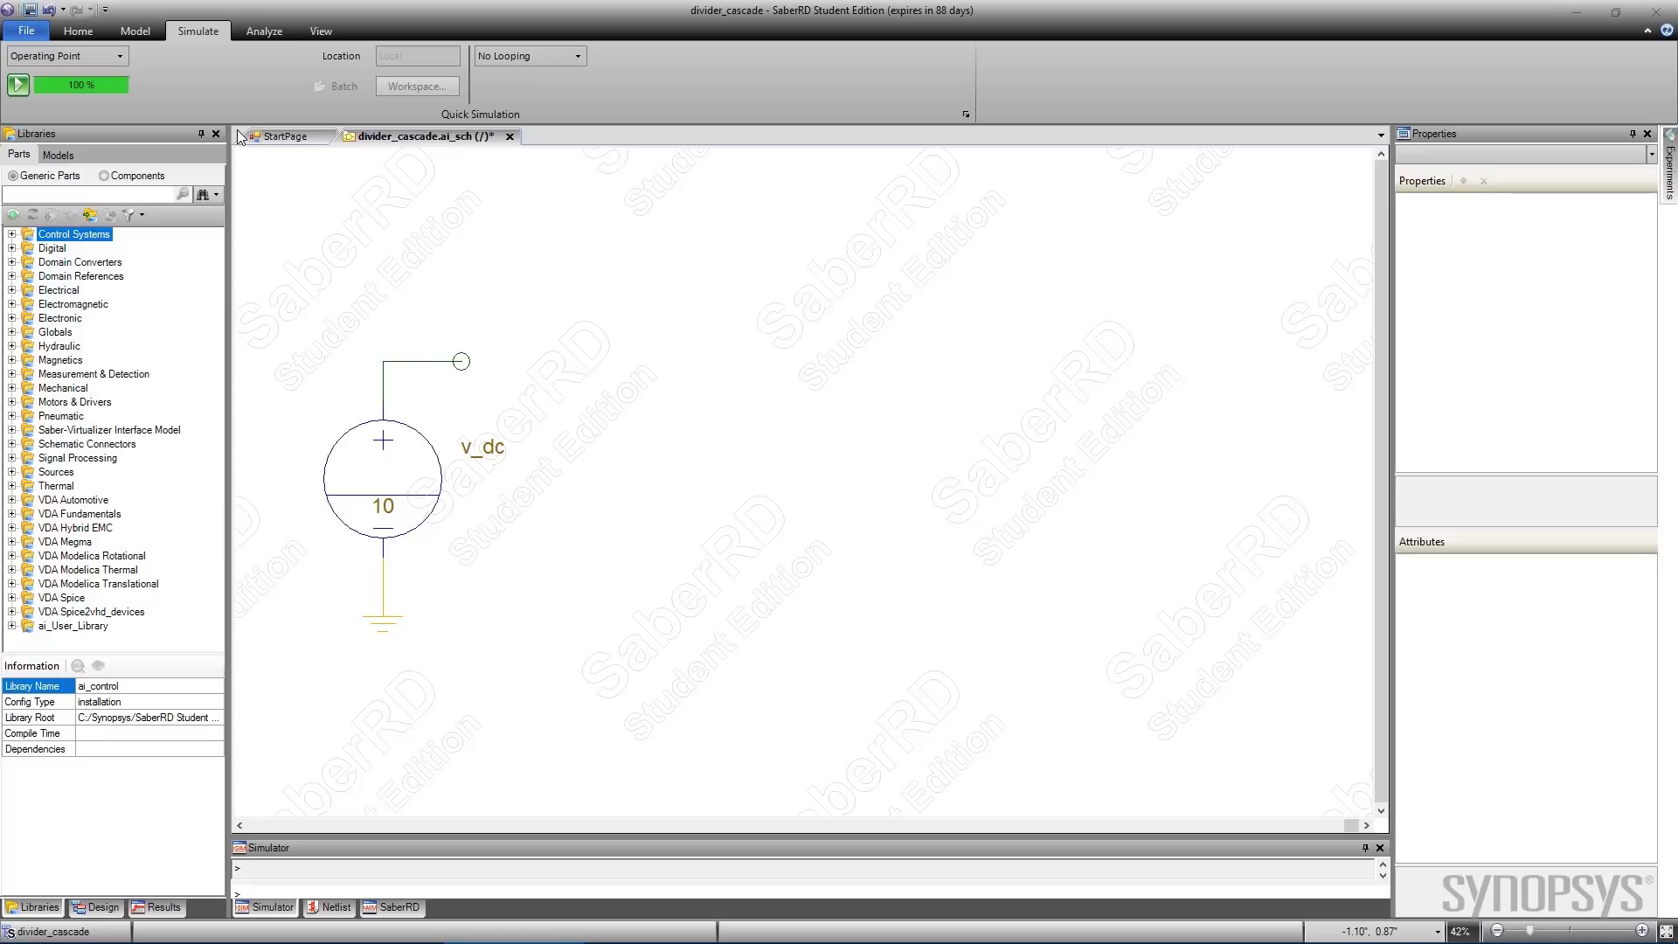
Place the divider symbol by name and connect its in pin to v_dc
{"action": "right_click", "coordinate": [645, 289]}
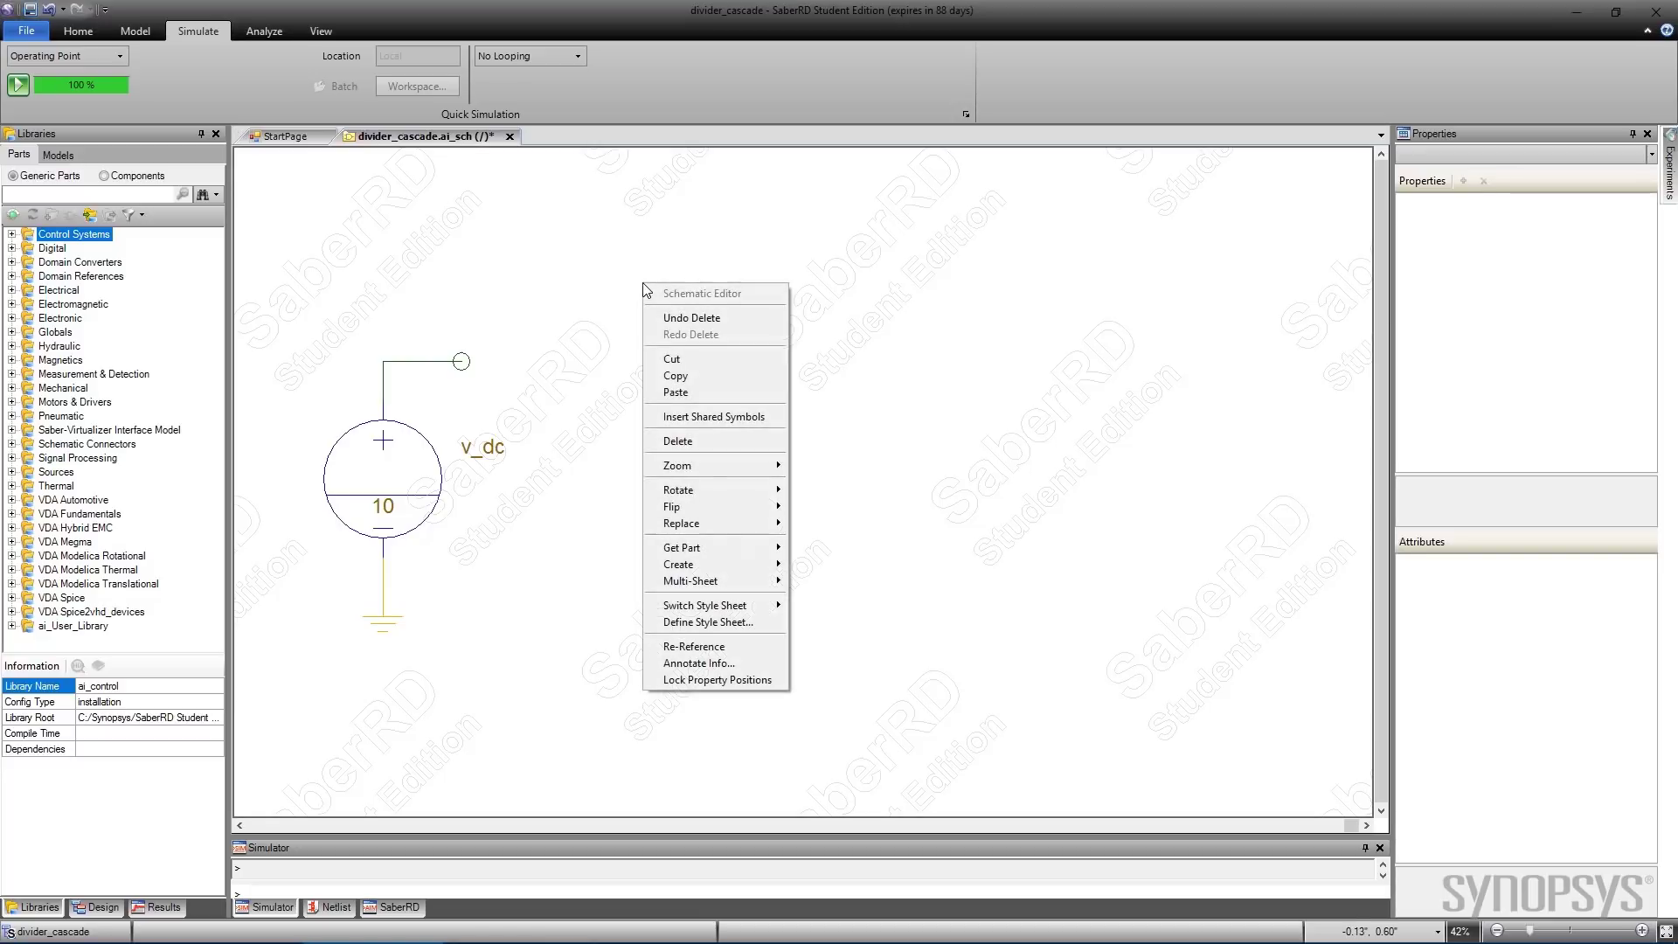
{"action": "mouse_move", "coordinate": [722, 549]}
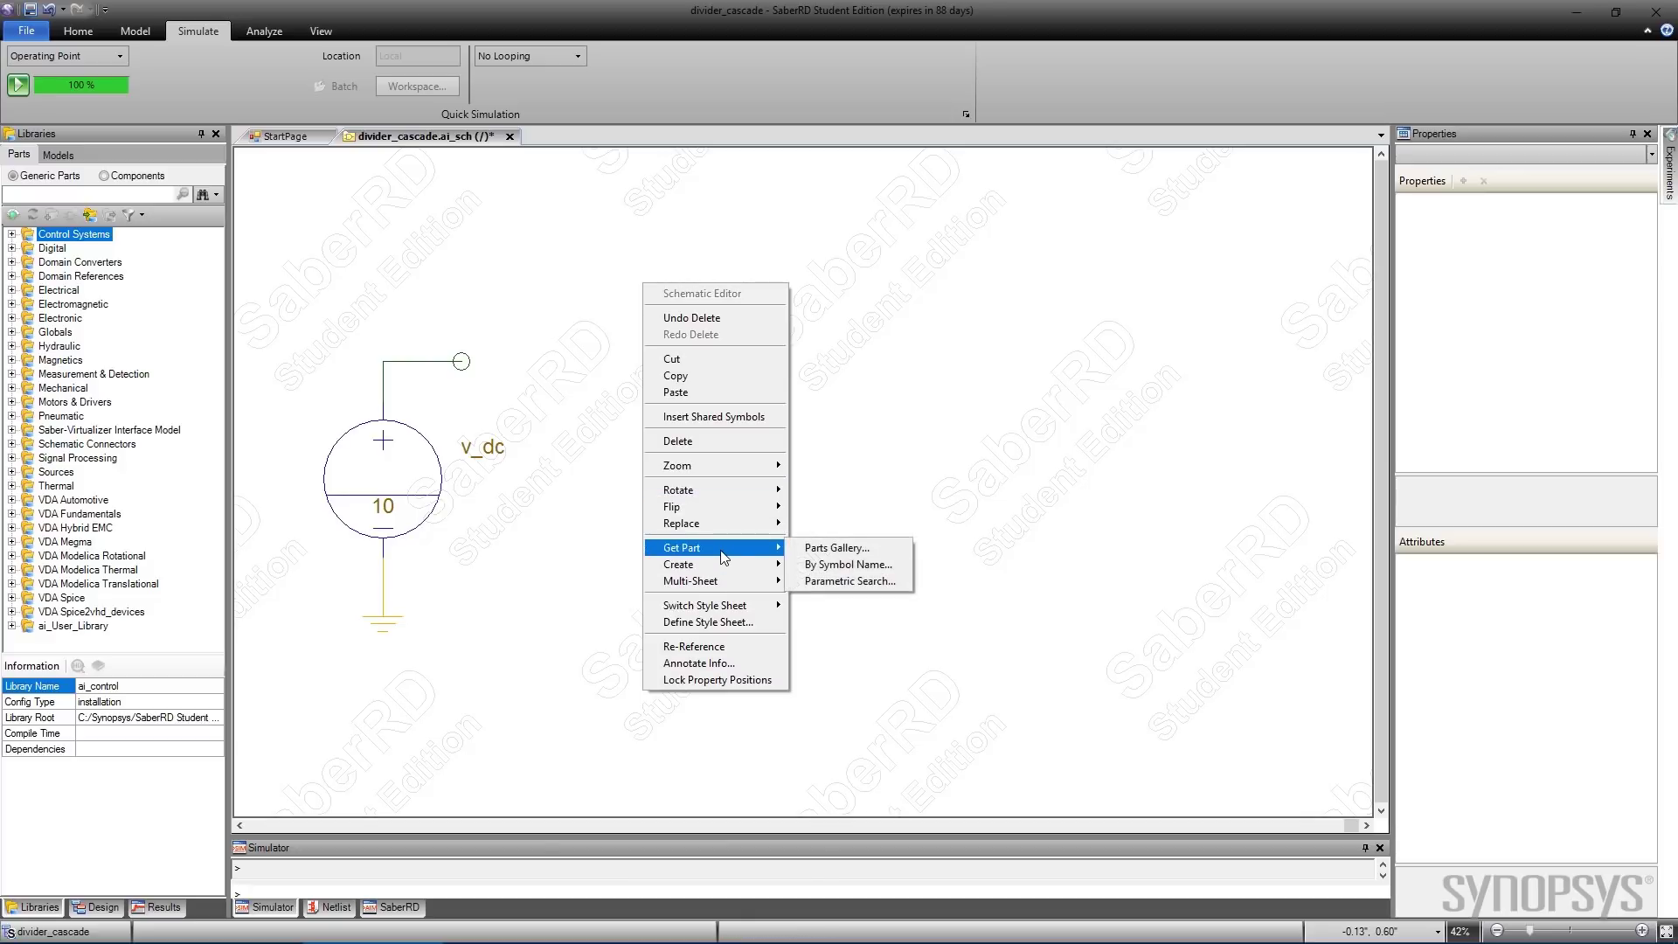
{"action": "left_click", "coordinate": [843, 565]}
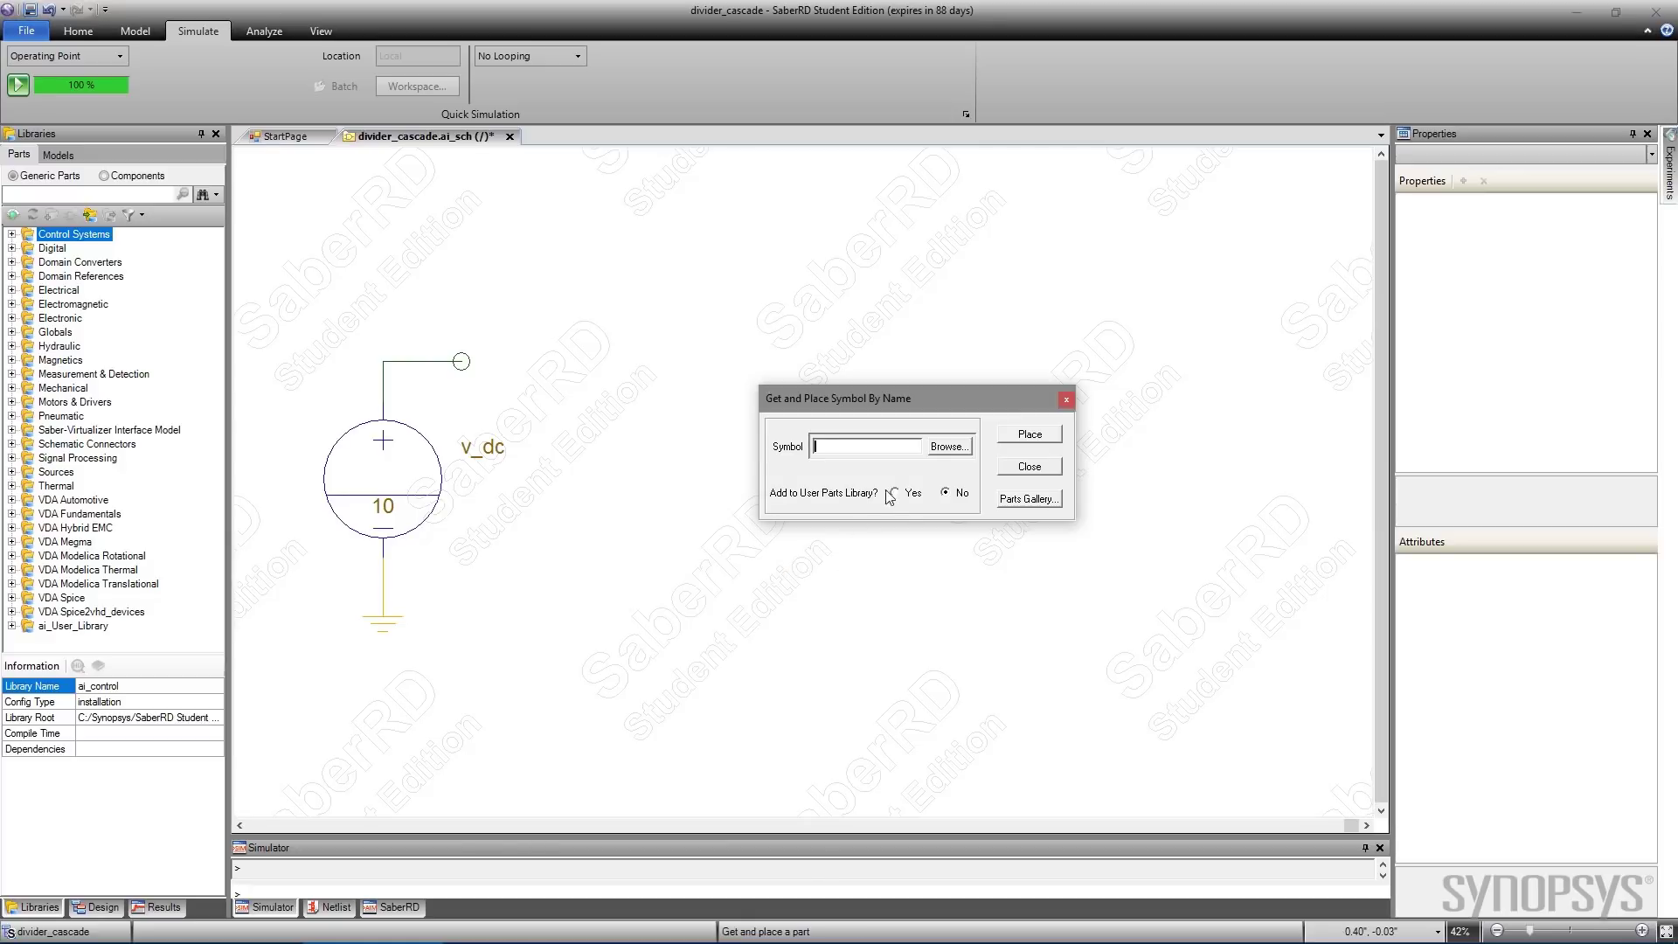
{"action": "left_click", "coordinate": [950, 446]}
{"action": "double_click", "coordinate": [1000, 573]}
{"action": "left_click", "coordinate": [1029, 434]}
{"action": "left_click", "coordinate": [461, 361]}
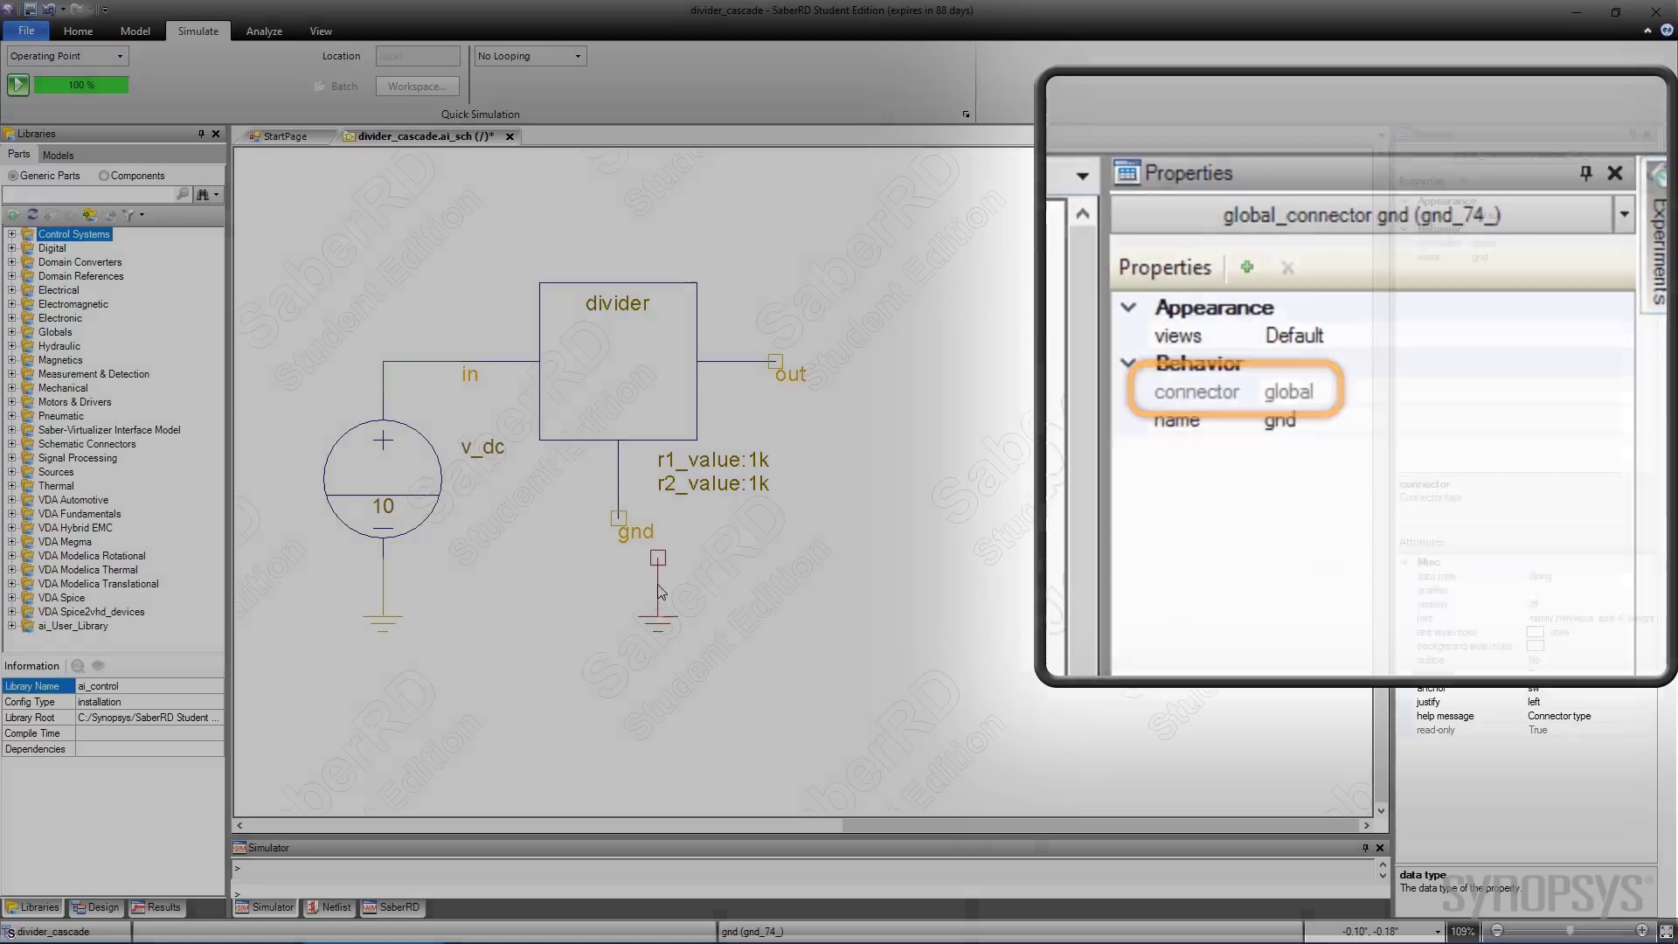
Paste a second divider after the first, set r1_value 10k and r2_value 20k, and run
{"action": "key", "text": "ctrl+v"}
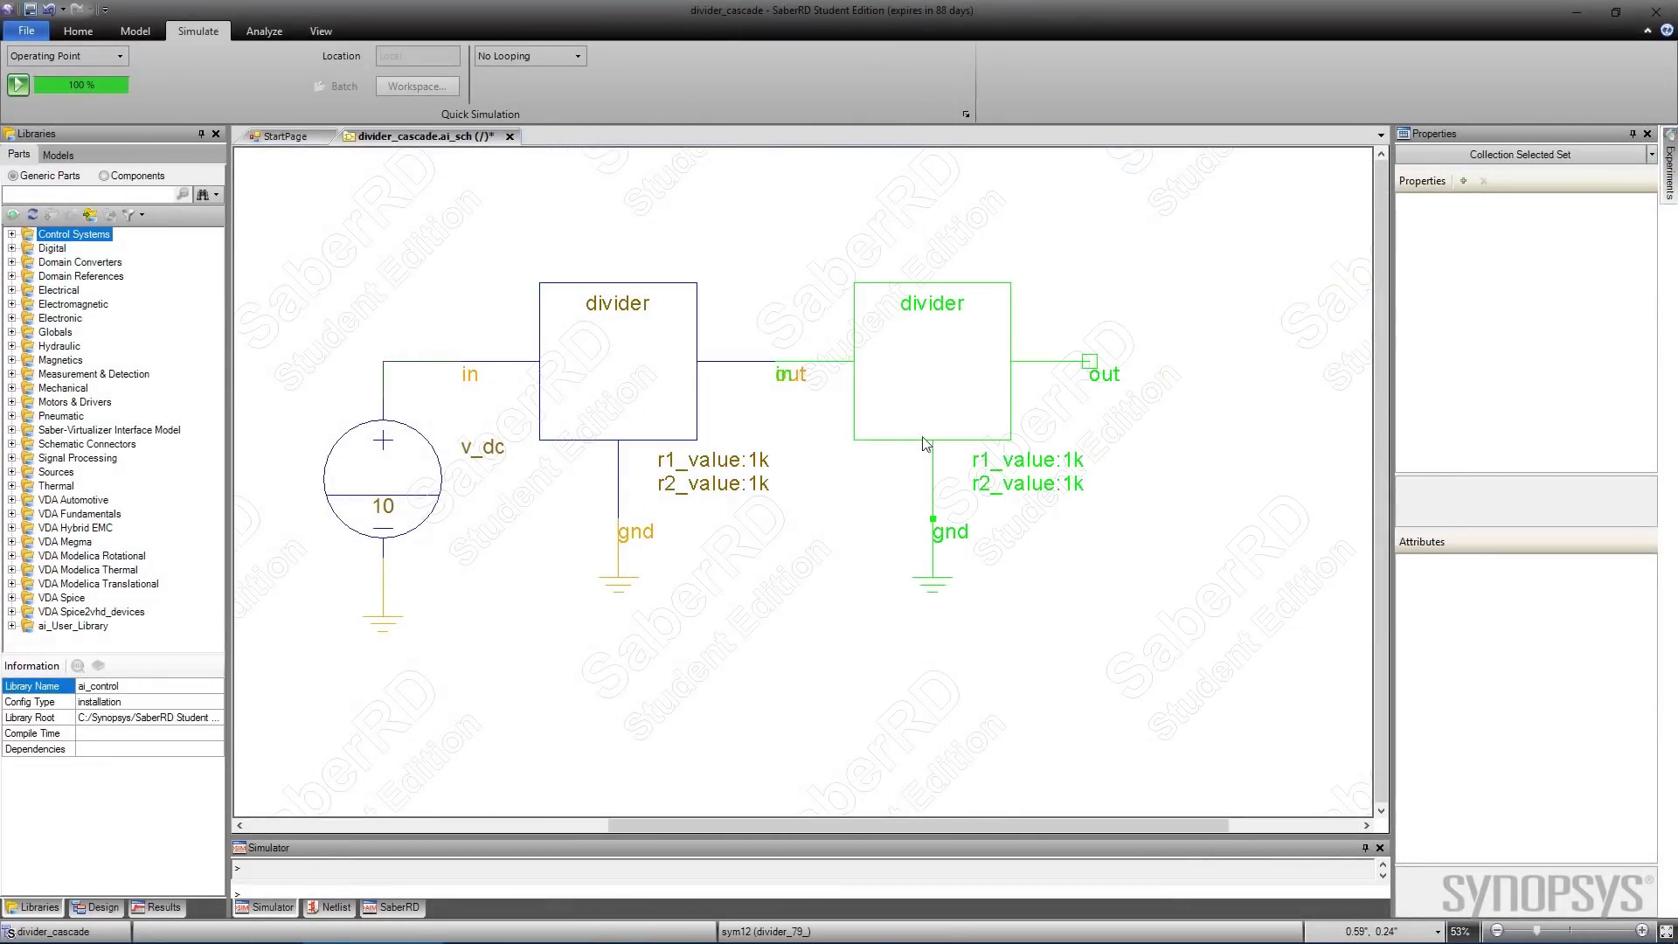
{"action": "left_click", "coordinate": [1000, 554]}
{"action": "double_click", "coordinate": [1074, 460]}
{"action": "type", "text": "10k"}
{"action": "key", "text": "Return"}
{"action": "double_click", "coordinate": [1074, 485]}
{"action": "type", "text": "20k"}
{"action": "key", "text": "Return"}
{"action": "left_click", "coordinate": [21, 84]}
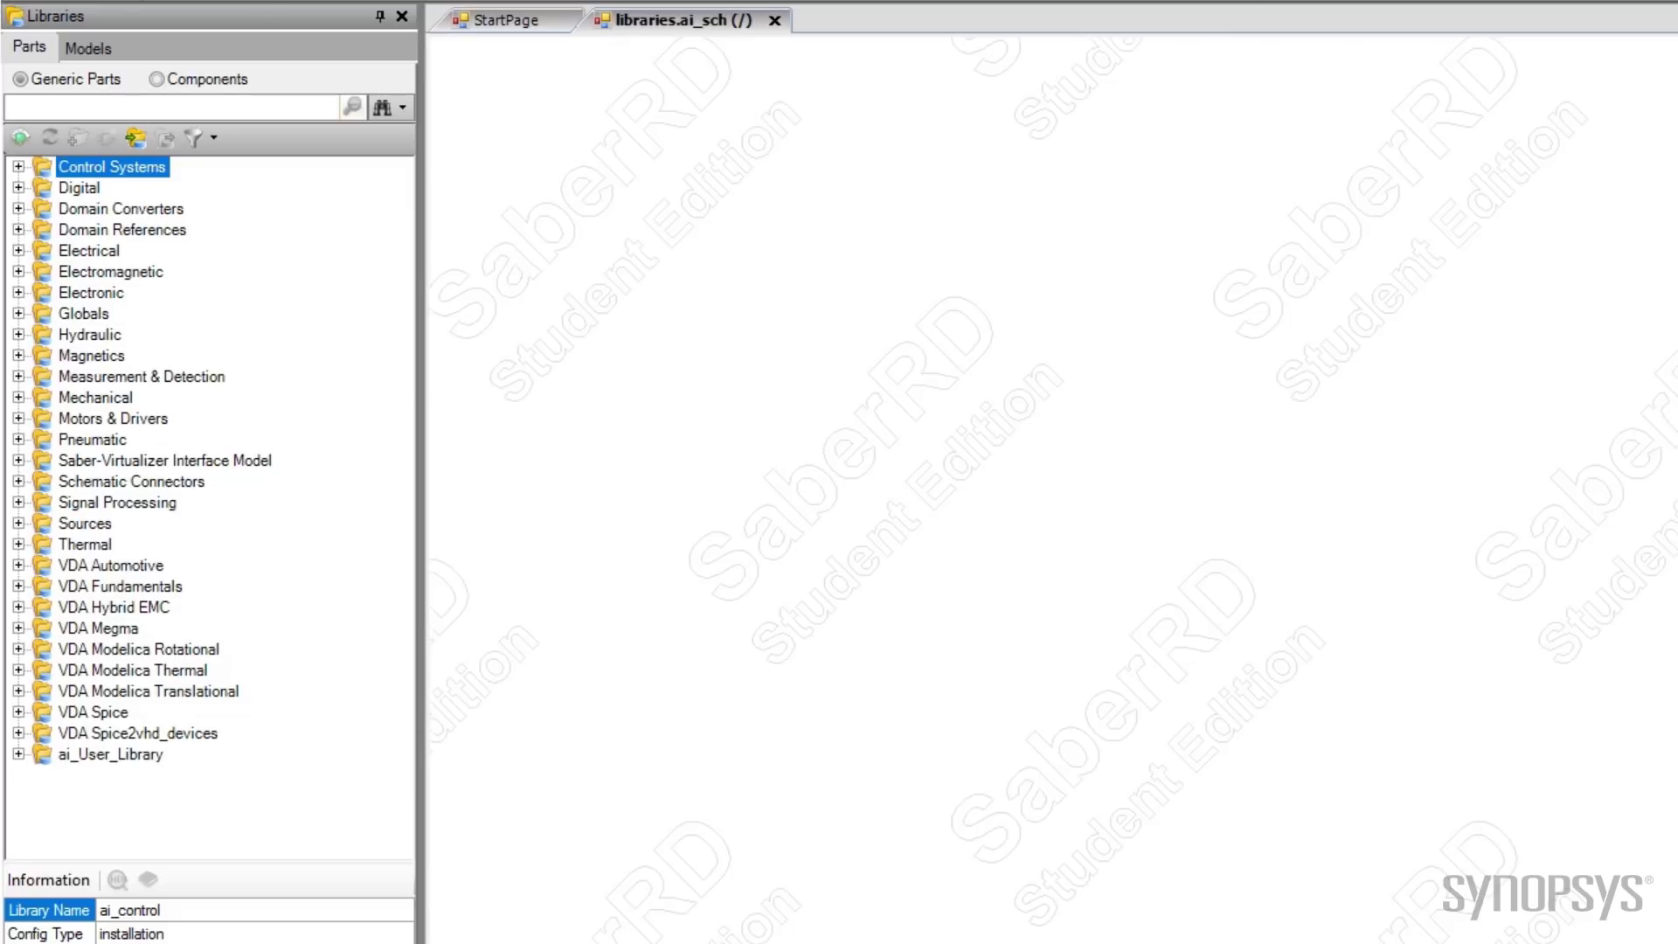
Search the component libraries for lm741 and place lm741_m on the schematic
{"action": "left_click", "coordinate": [163, 79]}
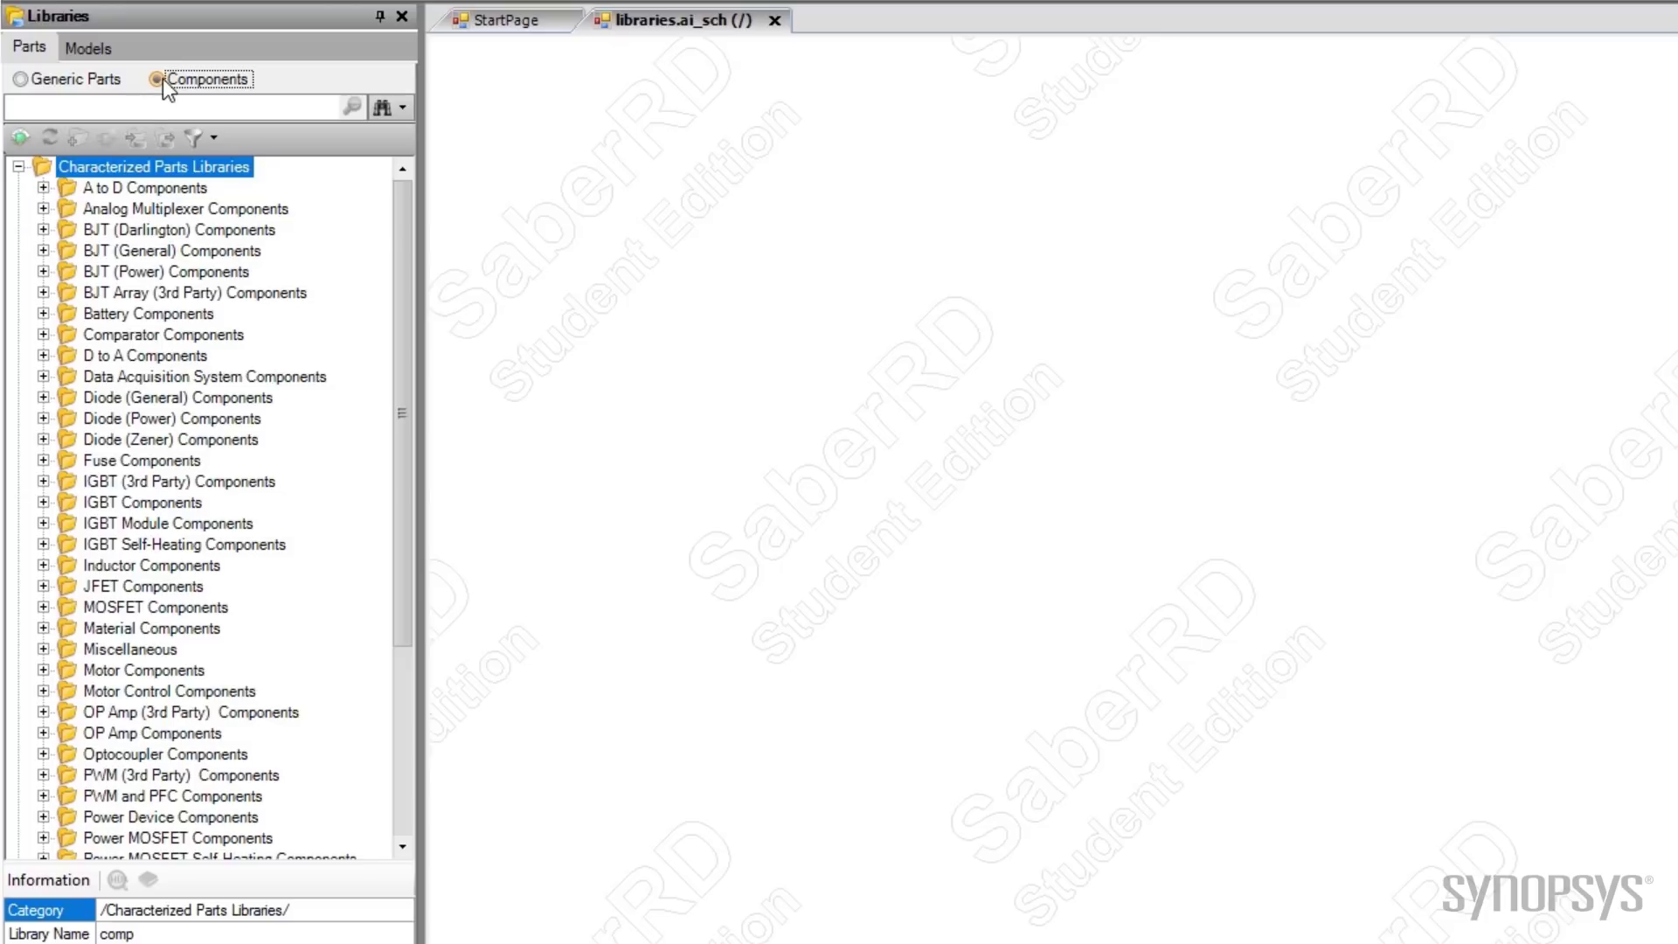
{"action": "left_click", "coordinate": [157, 107]}
{"action": "type", "text": "lm741"}
{"action": "key", "text": "Return"}
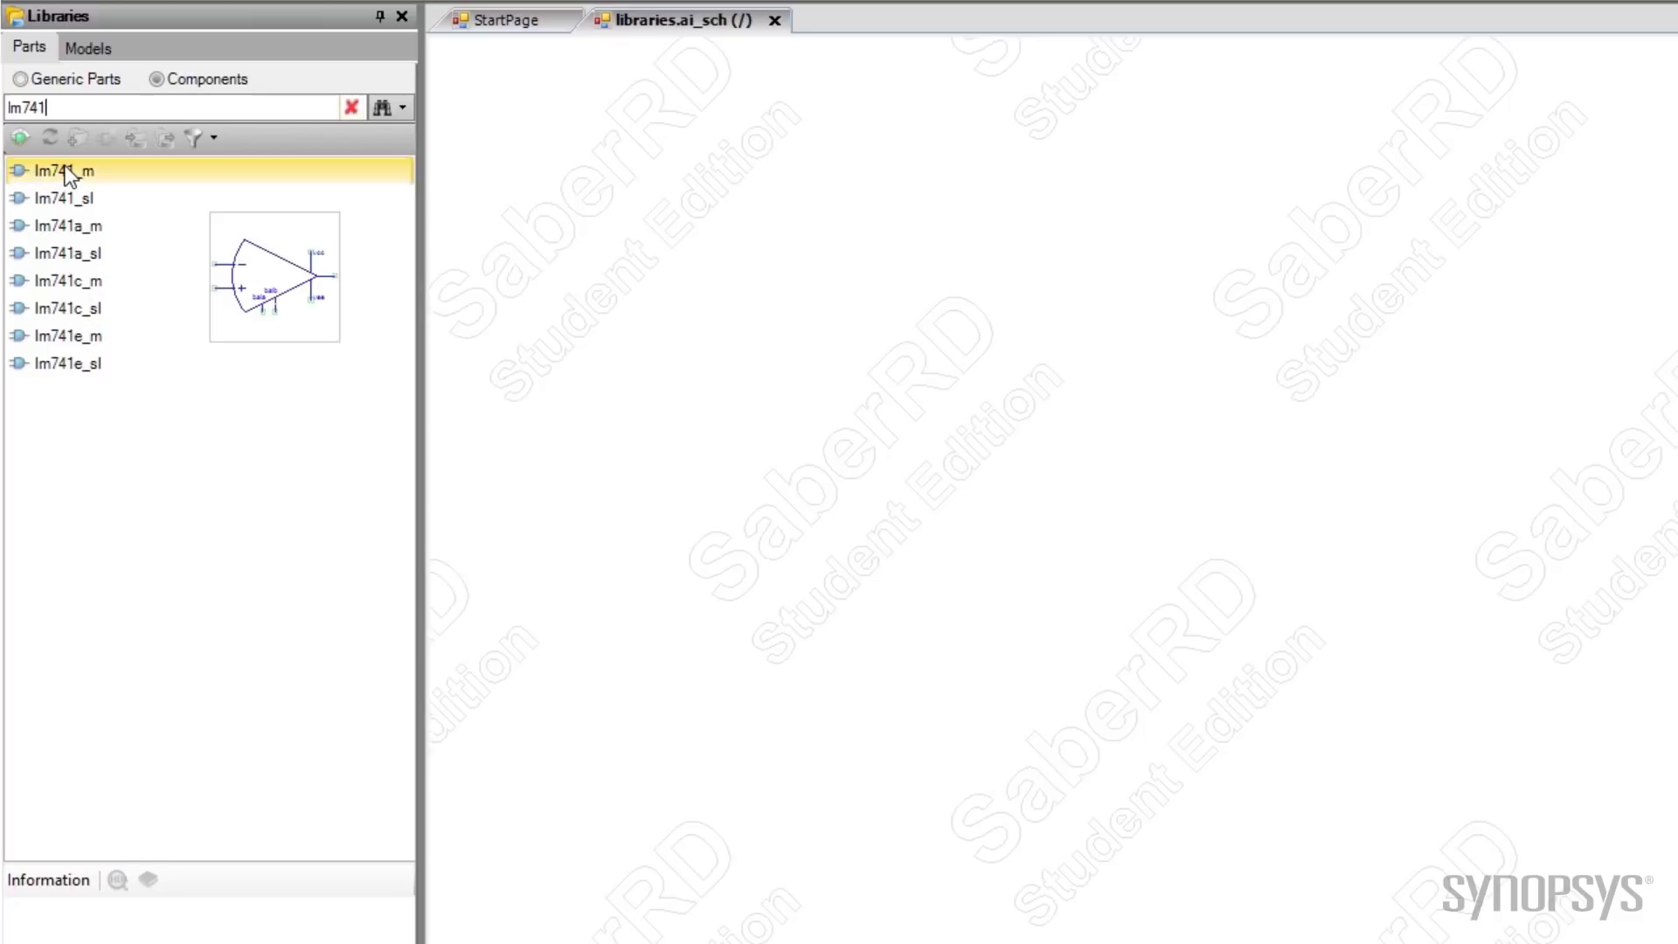
{"action": "left_click_drag", "start_coordinate": [68, 172], "coordinate": [751, 280]}
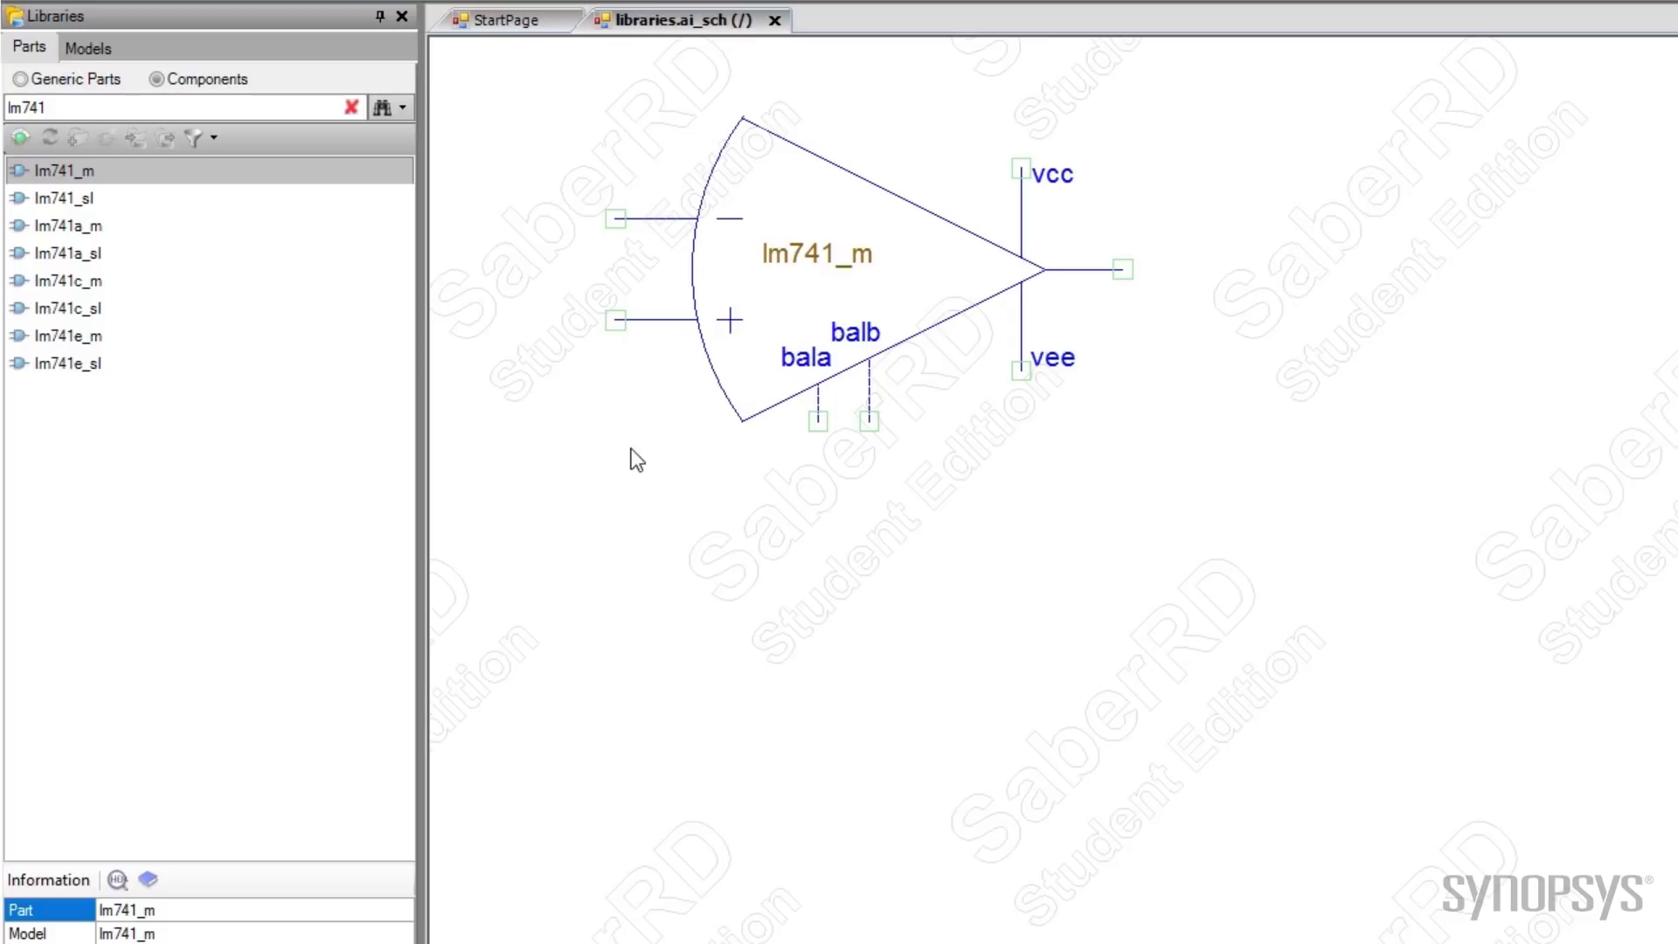
Clear the search and search the generic parts for 'op amp'
{"action": "left_click", "coordinate": [353, 106]}
{"action": "left_click", "coordinate": [19, 79]}
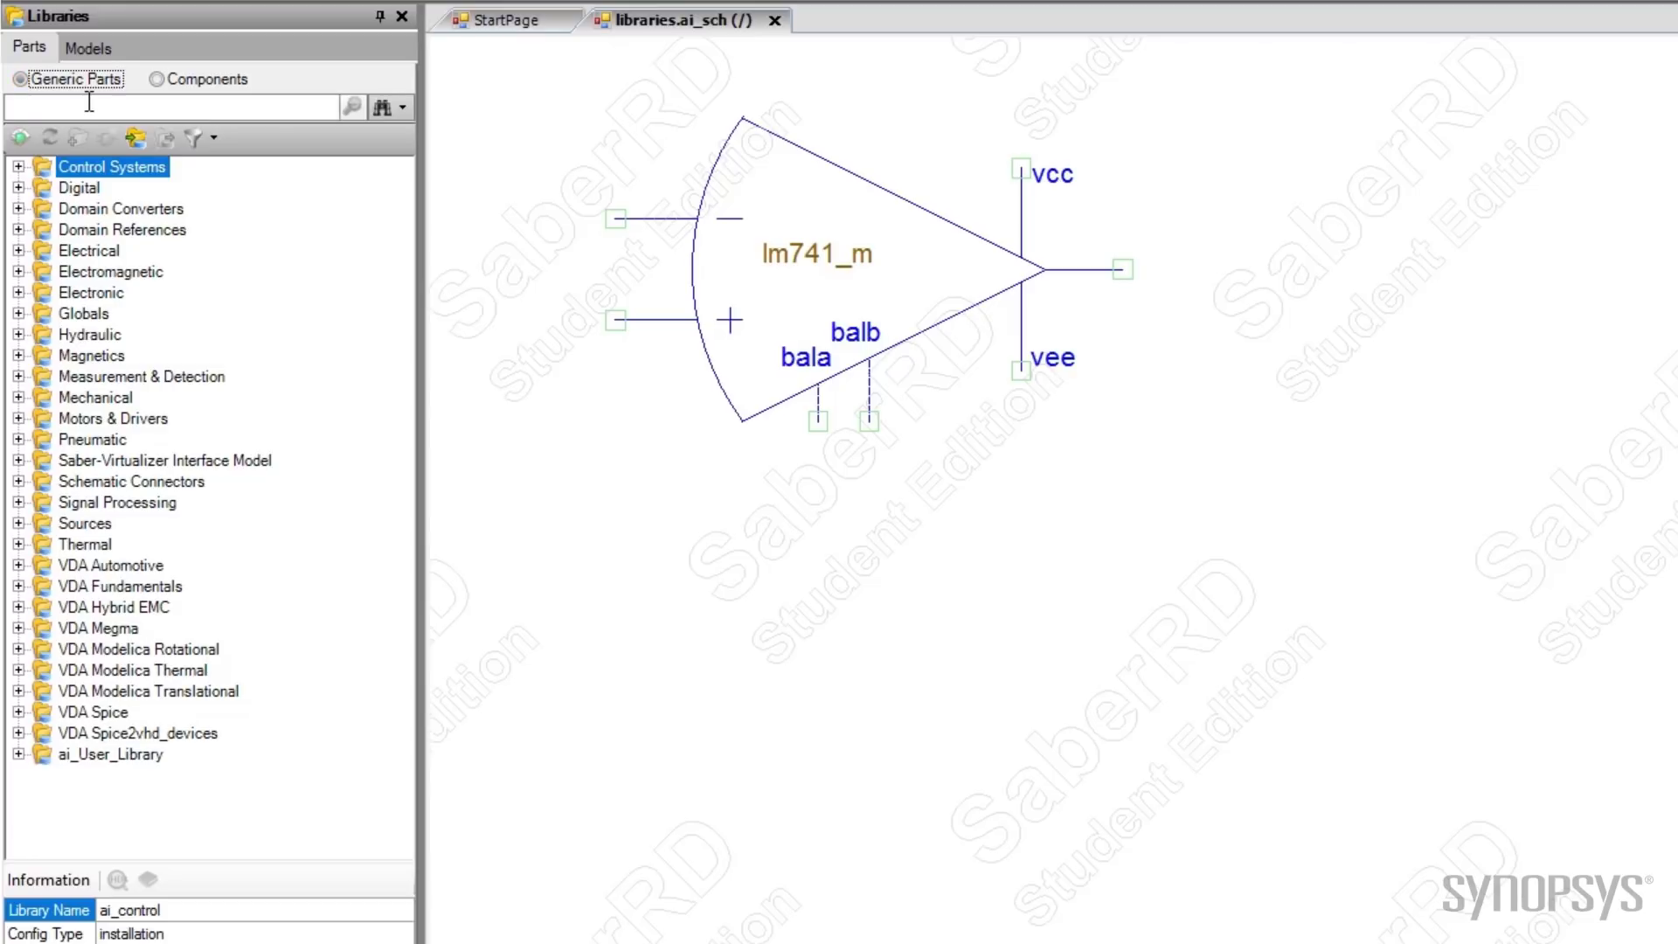
{"action": "type", "text": "op amp"}
{"action": "key", "text": "Return"}
Place Op Amp, Level 1, then expand Electrical's Switches & Relays and Schematic Connectors folders
{"action": "left_click_drag", "start_coordinate": [105, 177], "coordinate": [915, 711]}
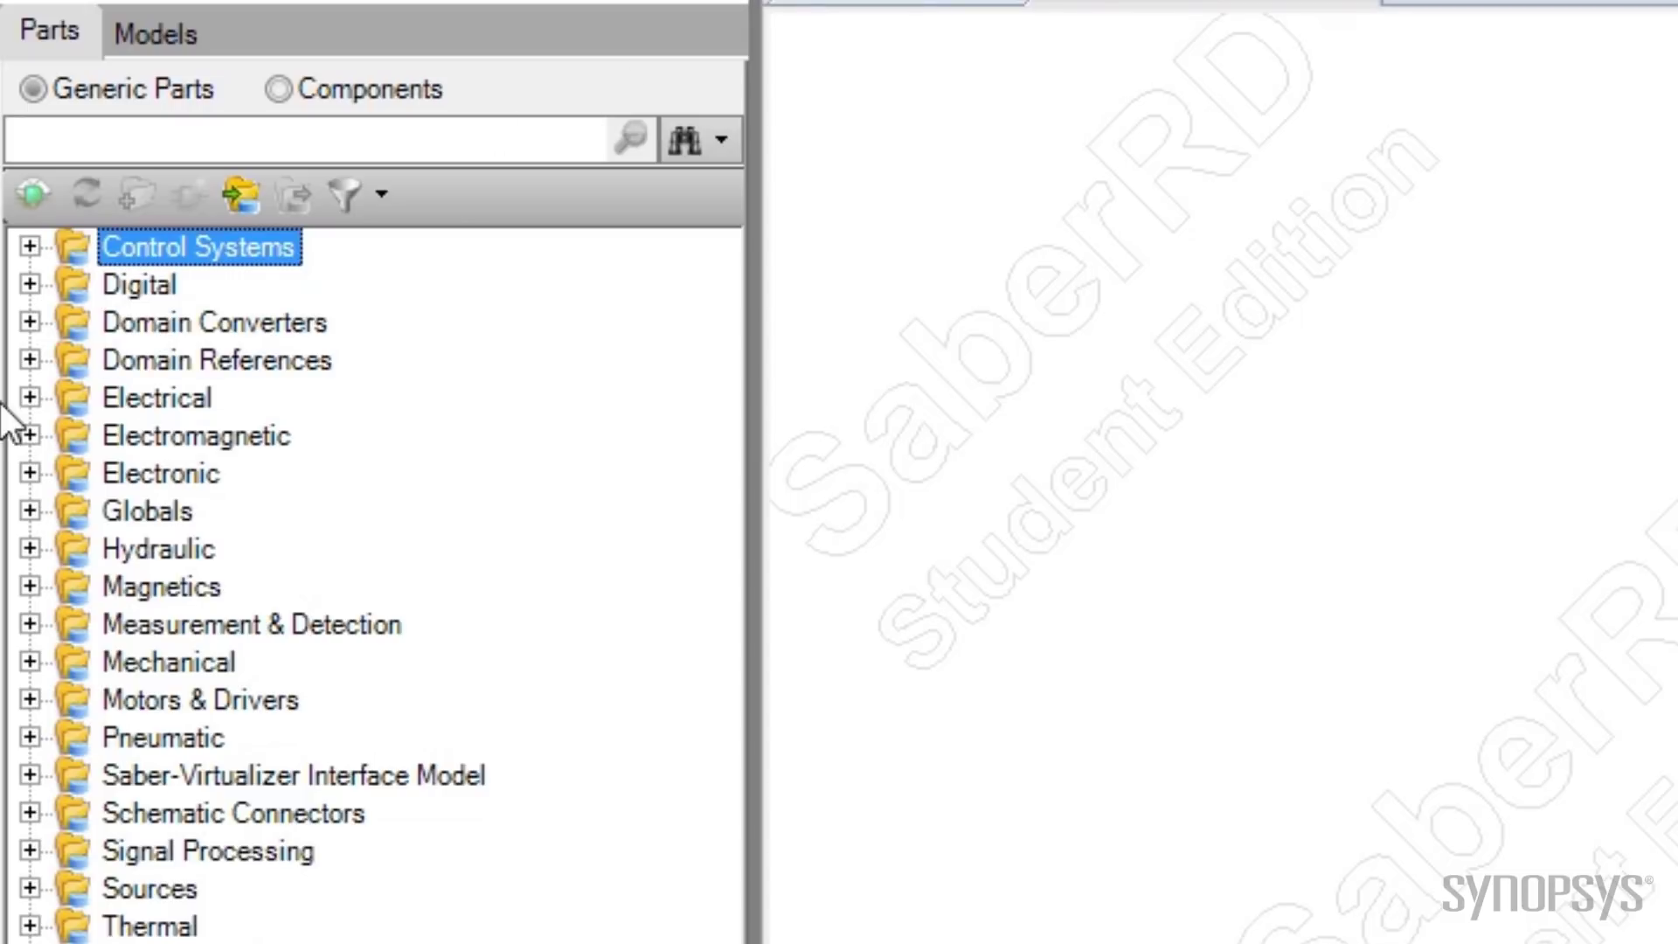
{"action": "left_click", "coordinate": [30, 398]}
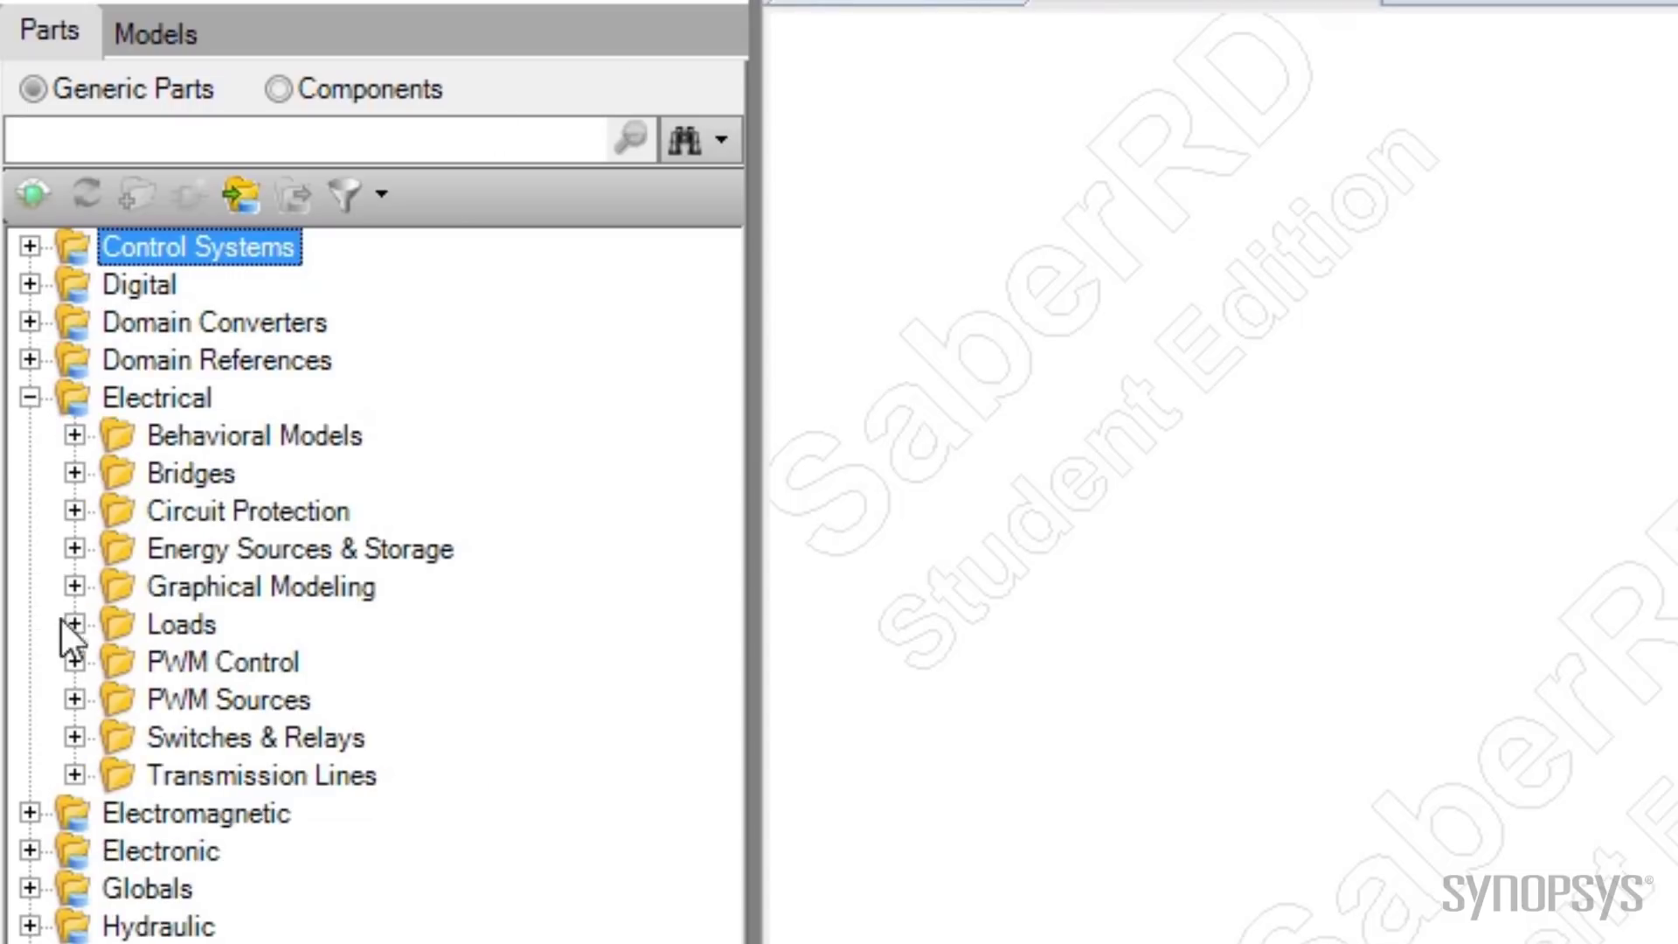
{"action": "left_click", "coordinate": [74, 736]}
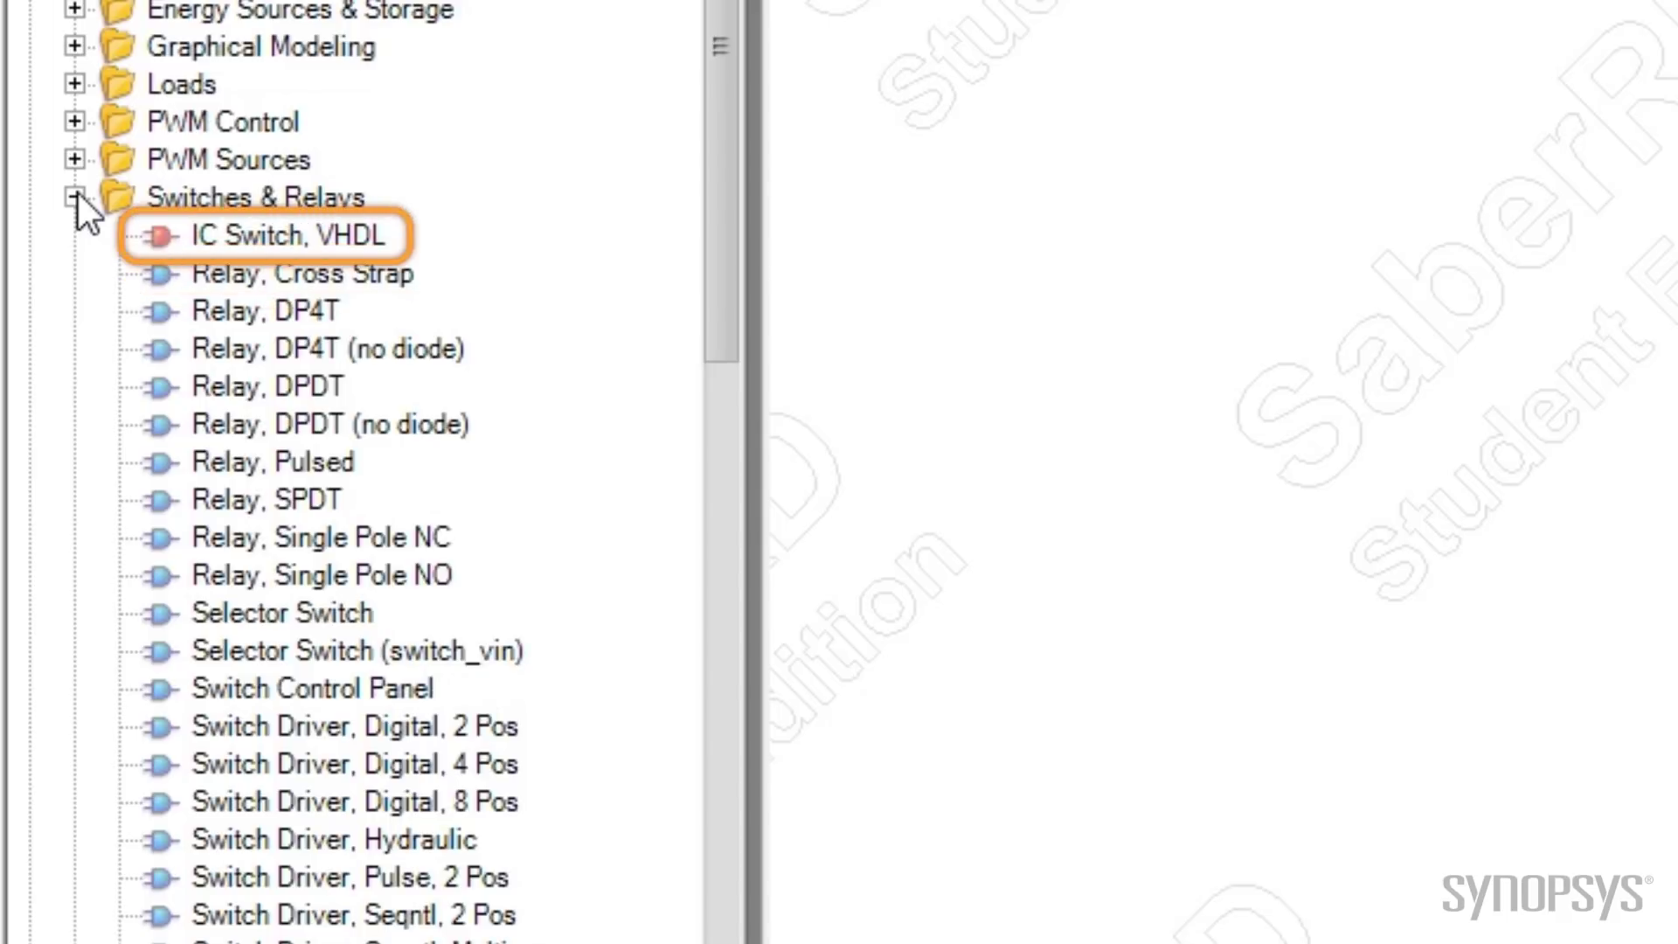
{"action": "scroll", "coordinate": [667, 494], "scroll_direction": "down", "scroll_amount": 10}
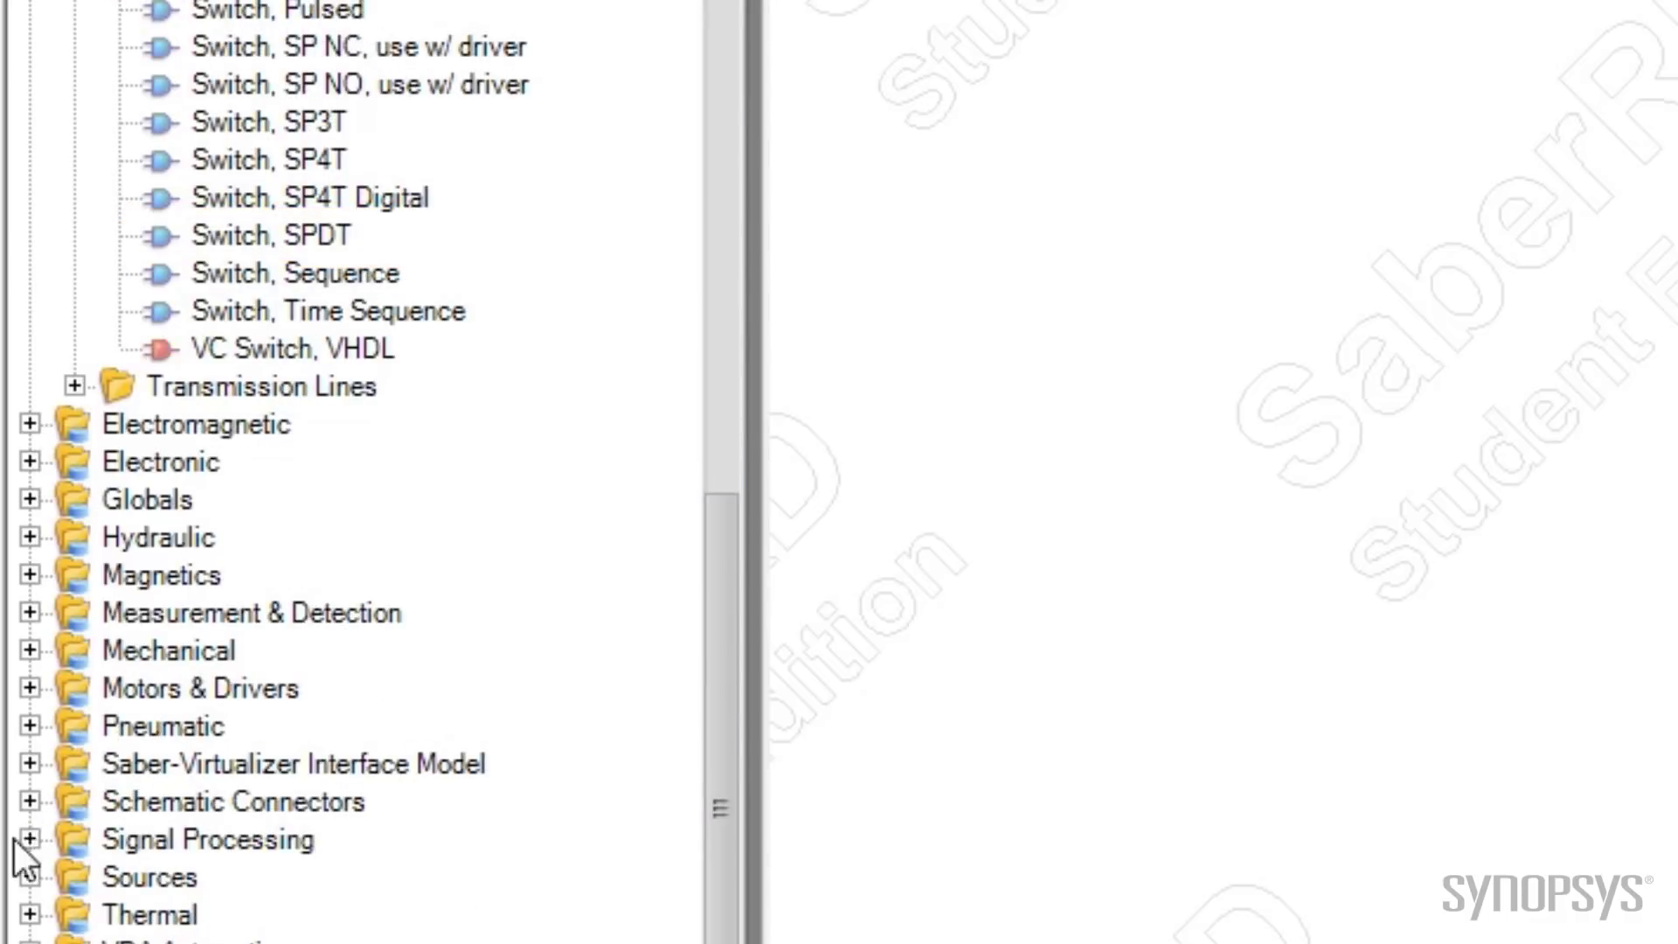
{"action": "left_click", "coordinate": [31, 802]}
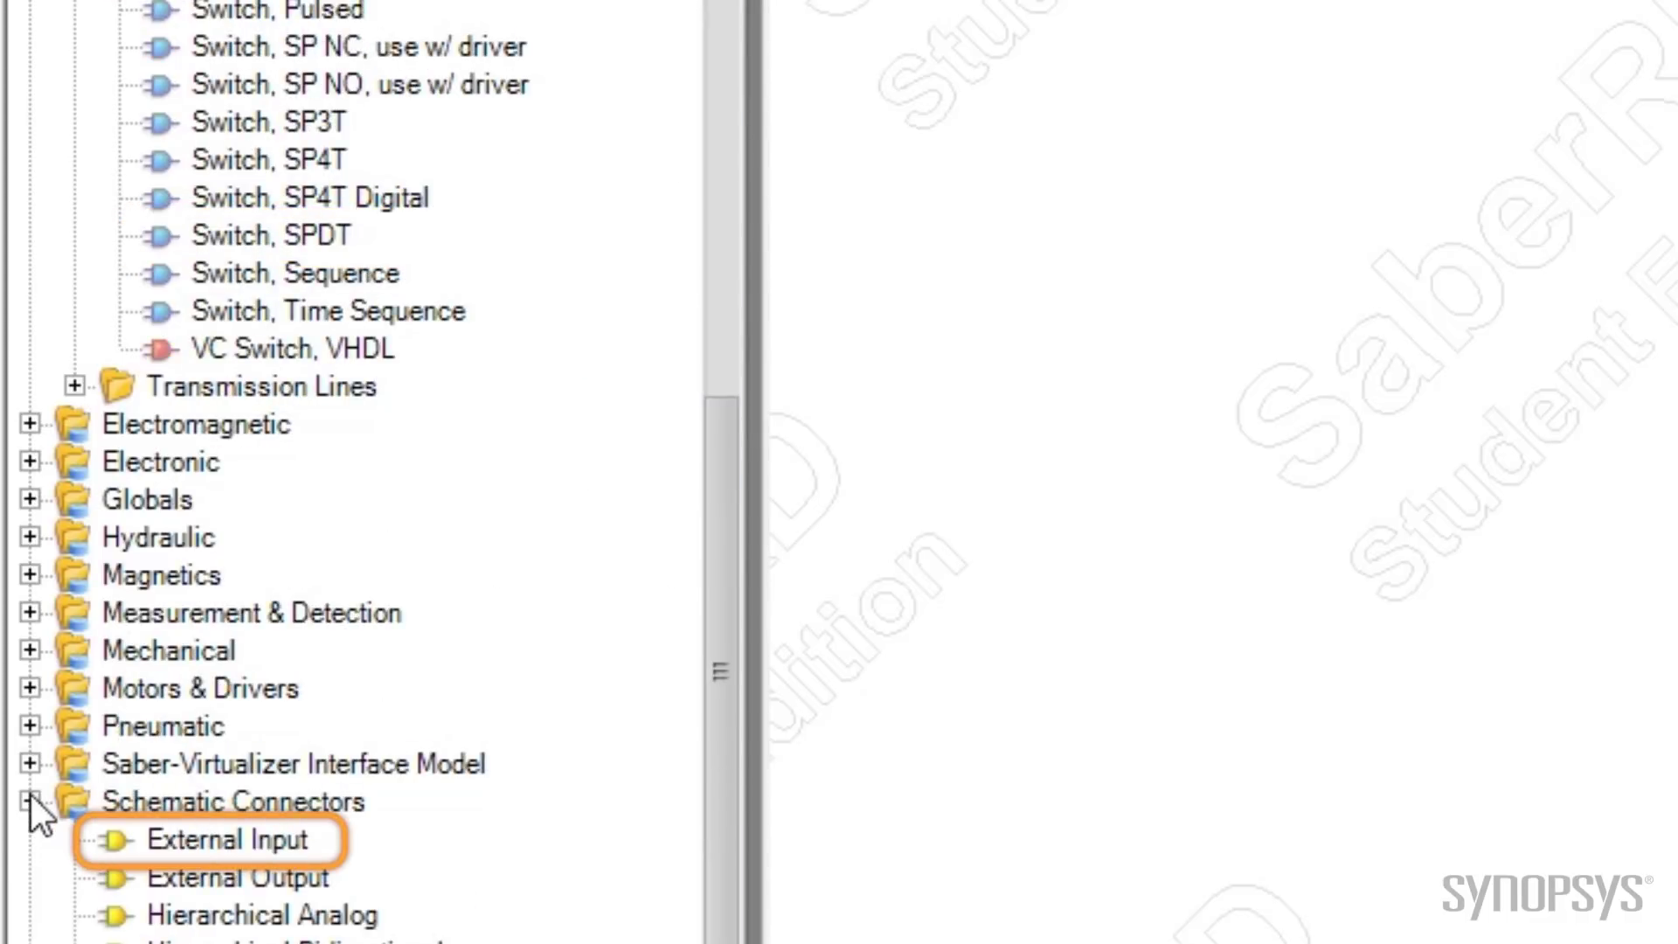
{"action": "scroll", "coordinate": [720, 363], "scroll_direction": "up", "scroll_amount": 15}
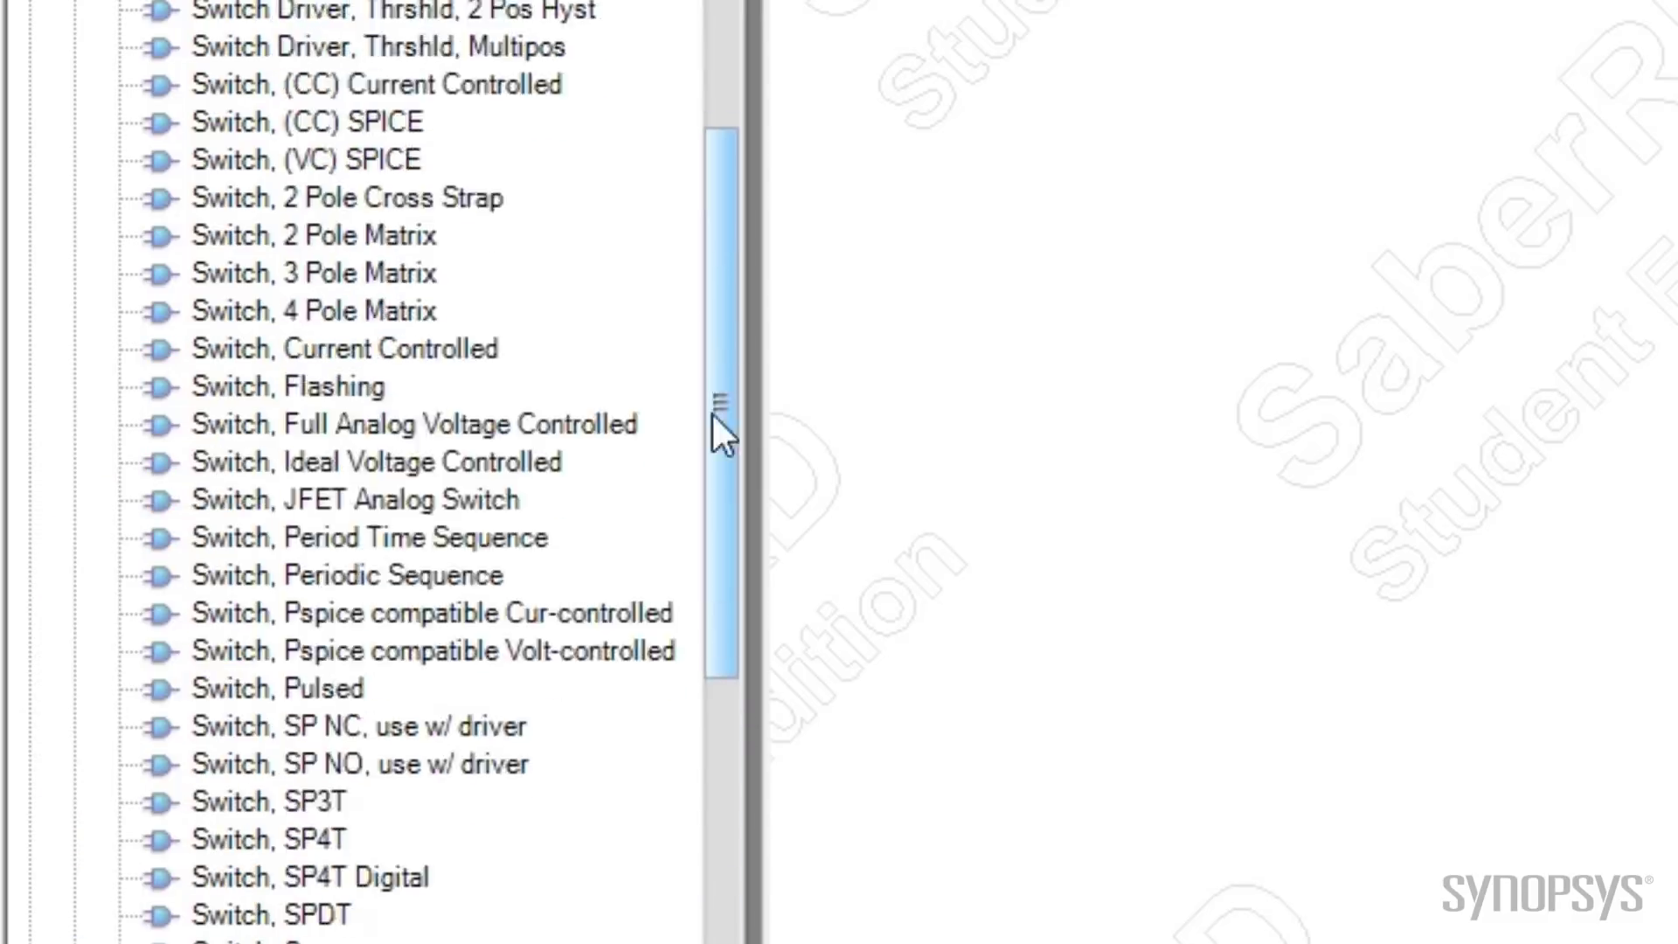
Show the Help on Part page for Relay, Cross Strap
{"action": "right_click", "coordinate": [363, 272]}
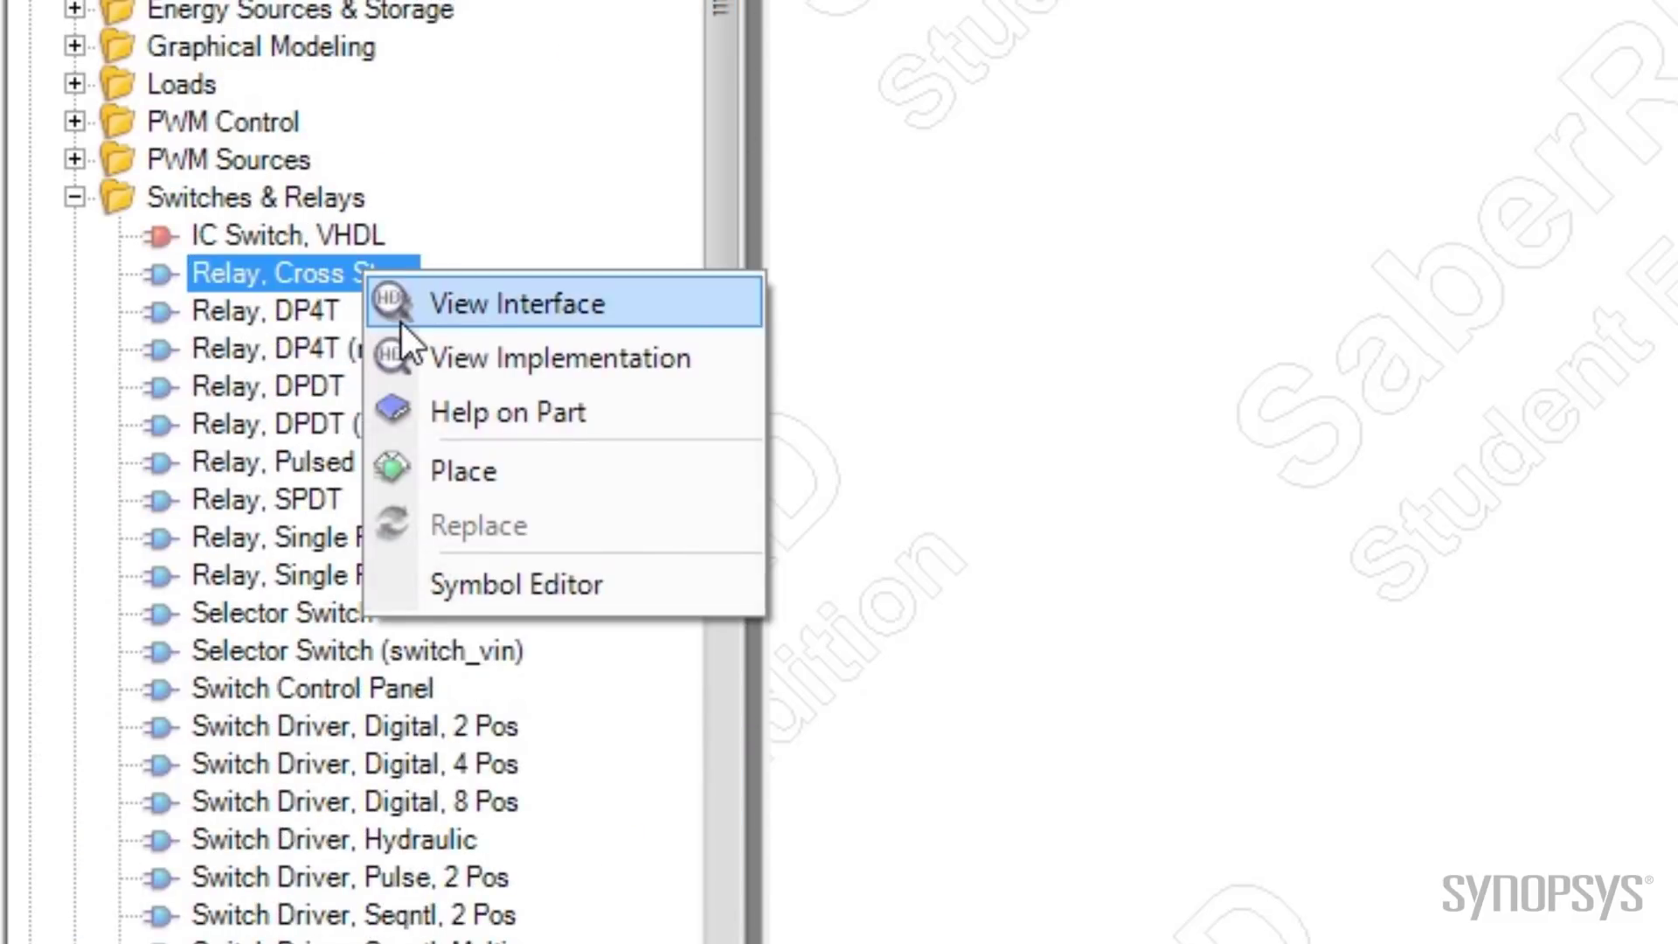
{"action": "left_click", "coordinate": [479, 412]}
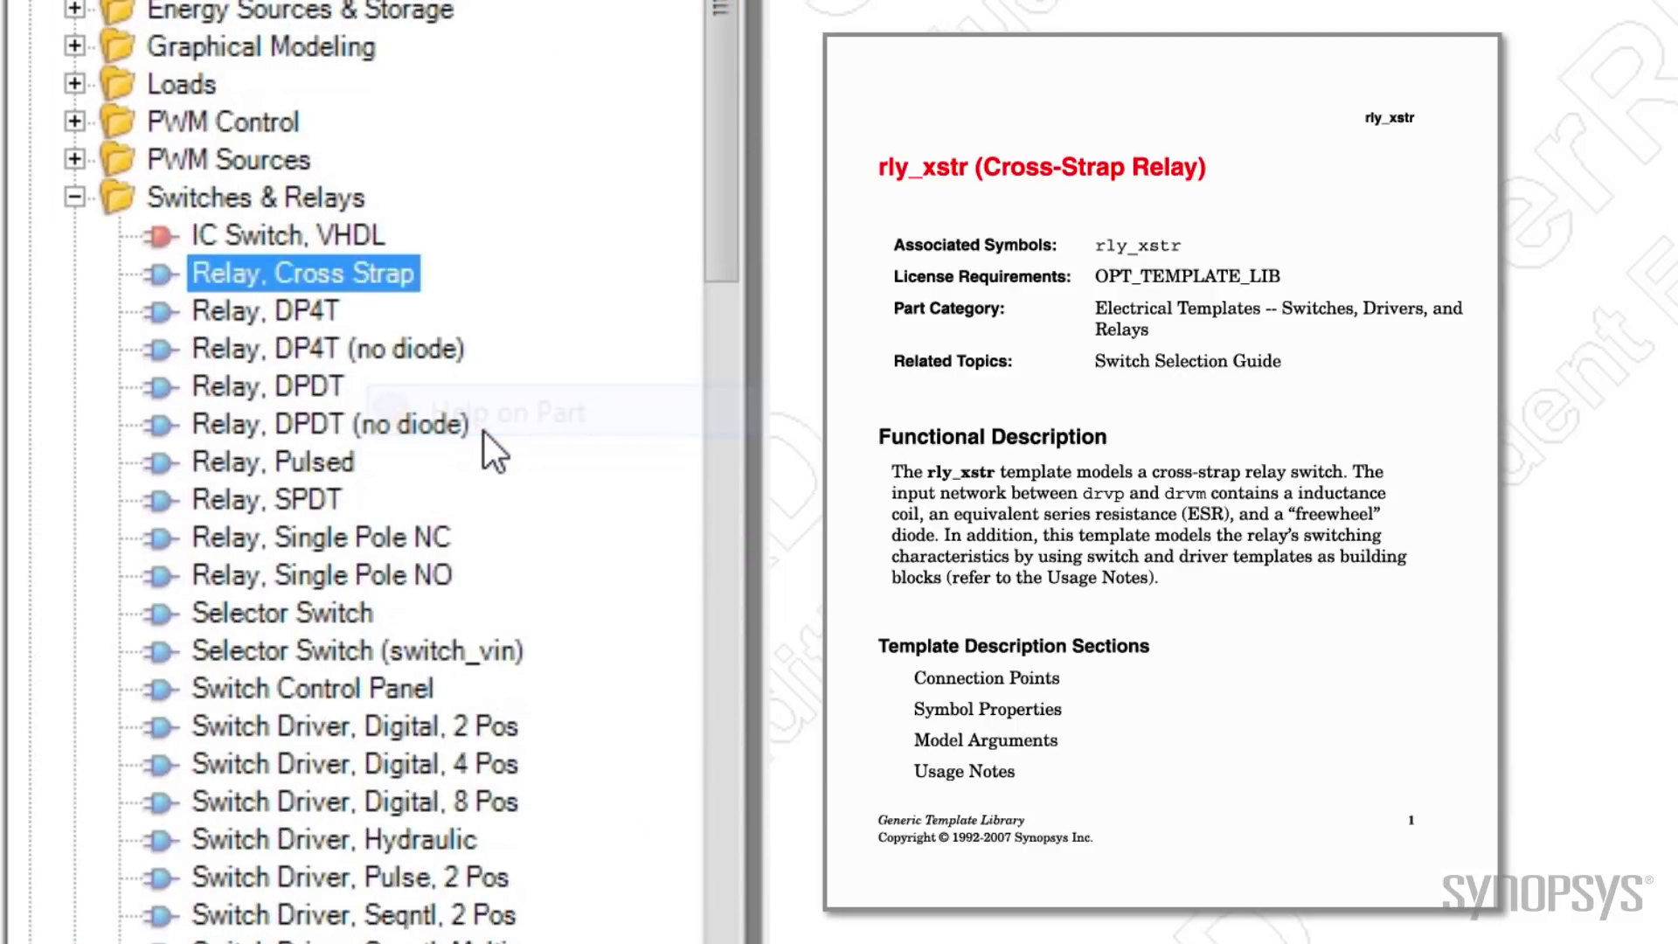